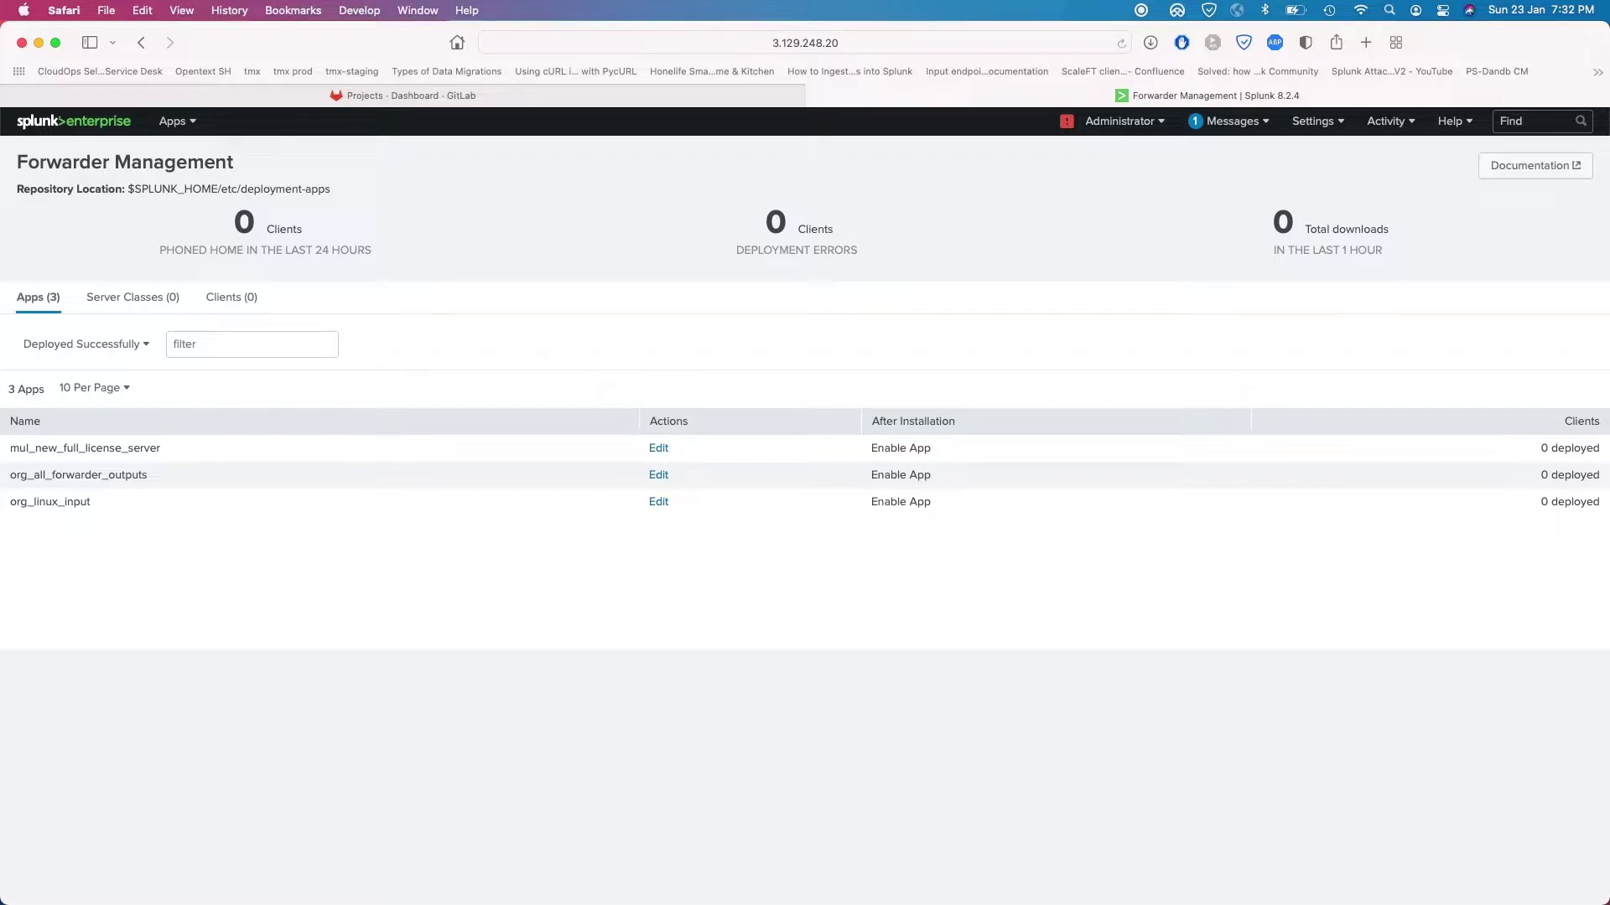
- Switch from Splunk Forwarder Management to the GitLab welcome page tab
{"action": "left_click", "coordinate": [521, 98]}
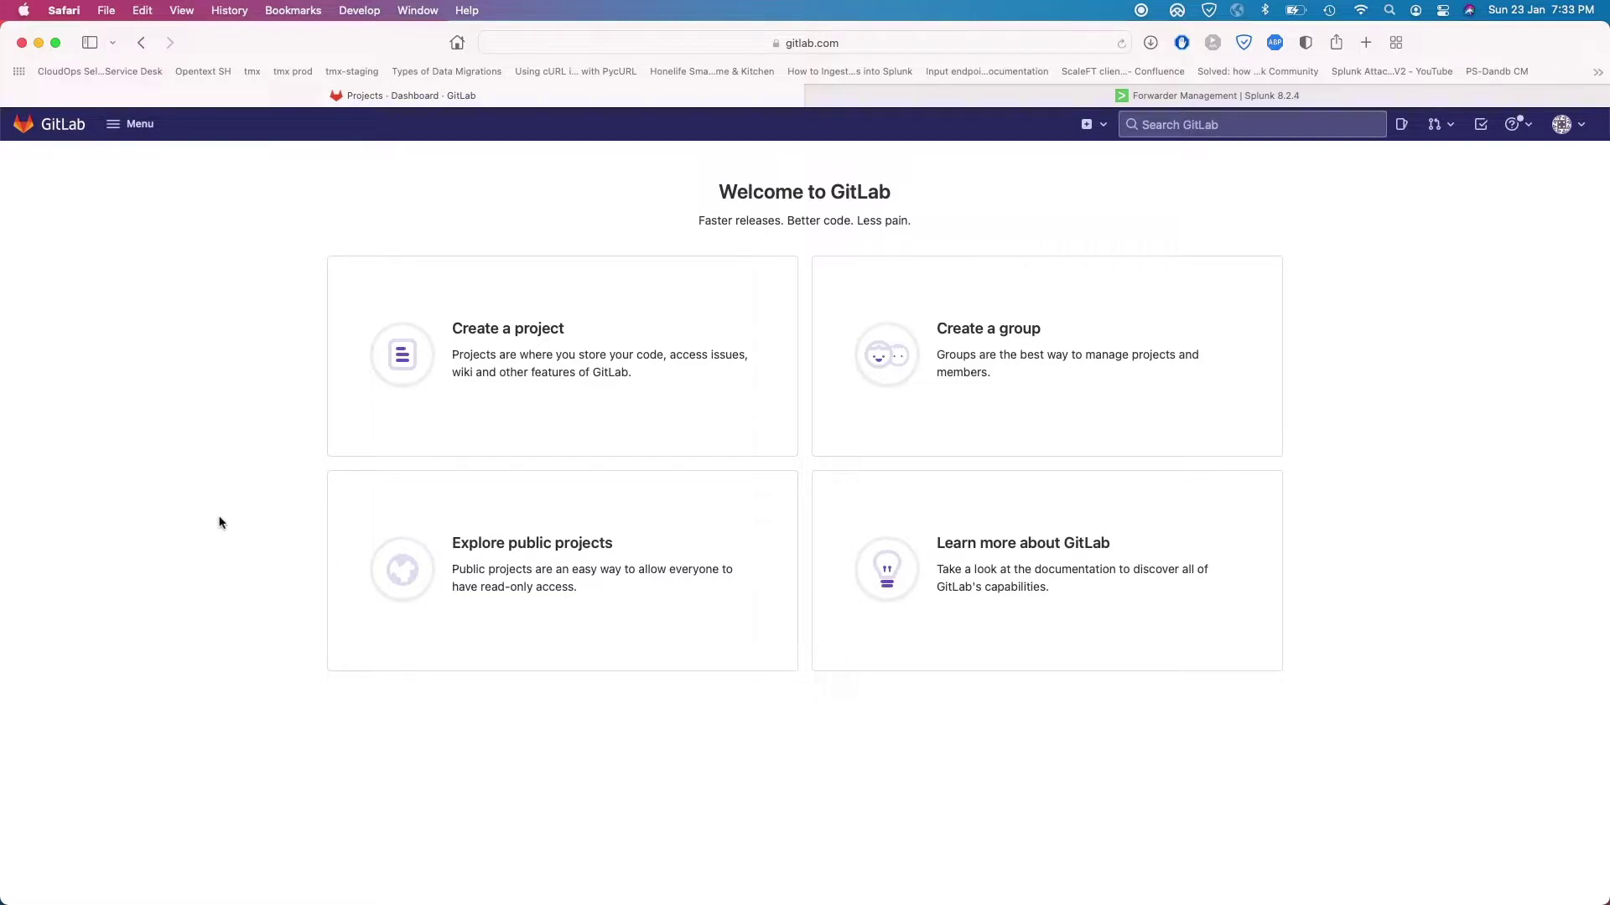
- Start a blank GitLab project named deployment_server, then return to the Splunk tab
{"action": "left_click", "coordinate": [471, 356]}
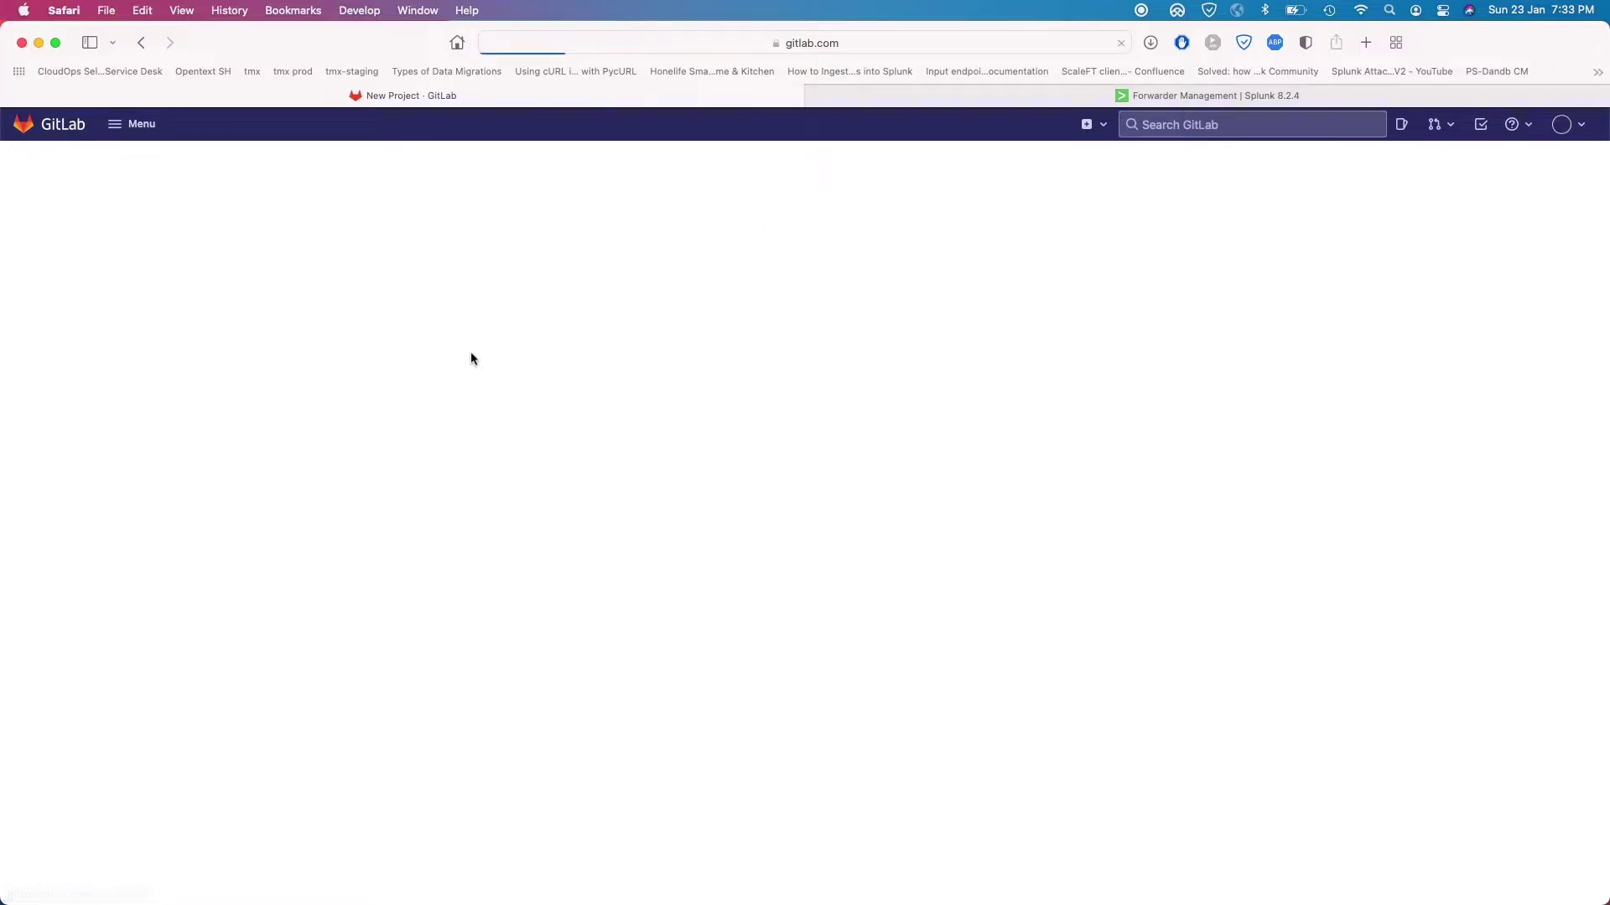
{"action": "left_click", "coordinate": [621, 322]}
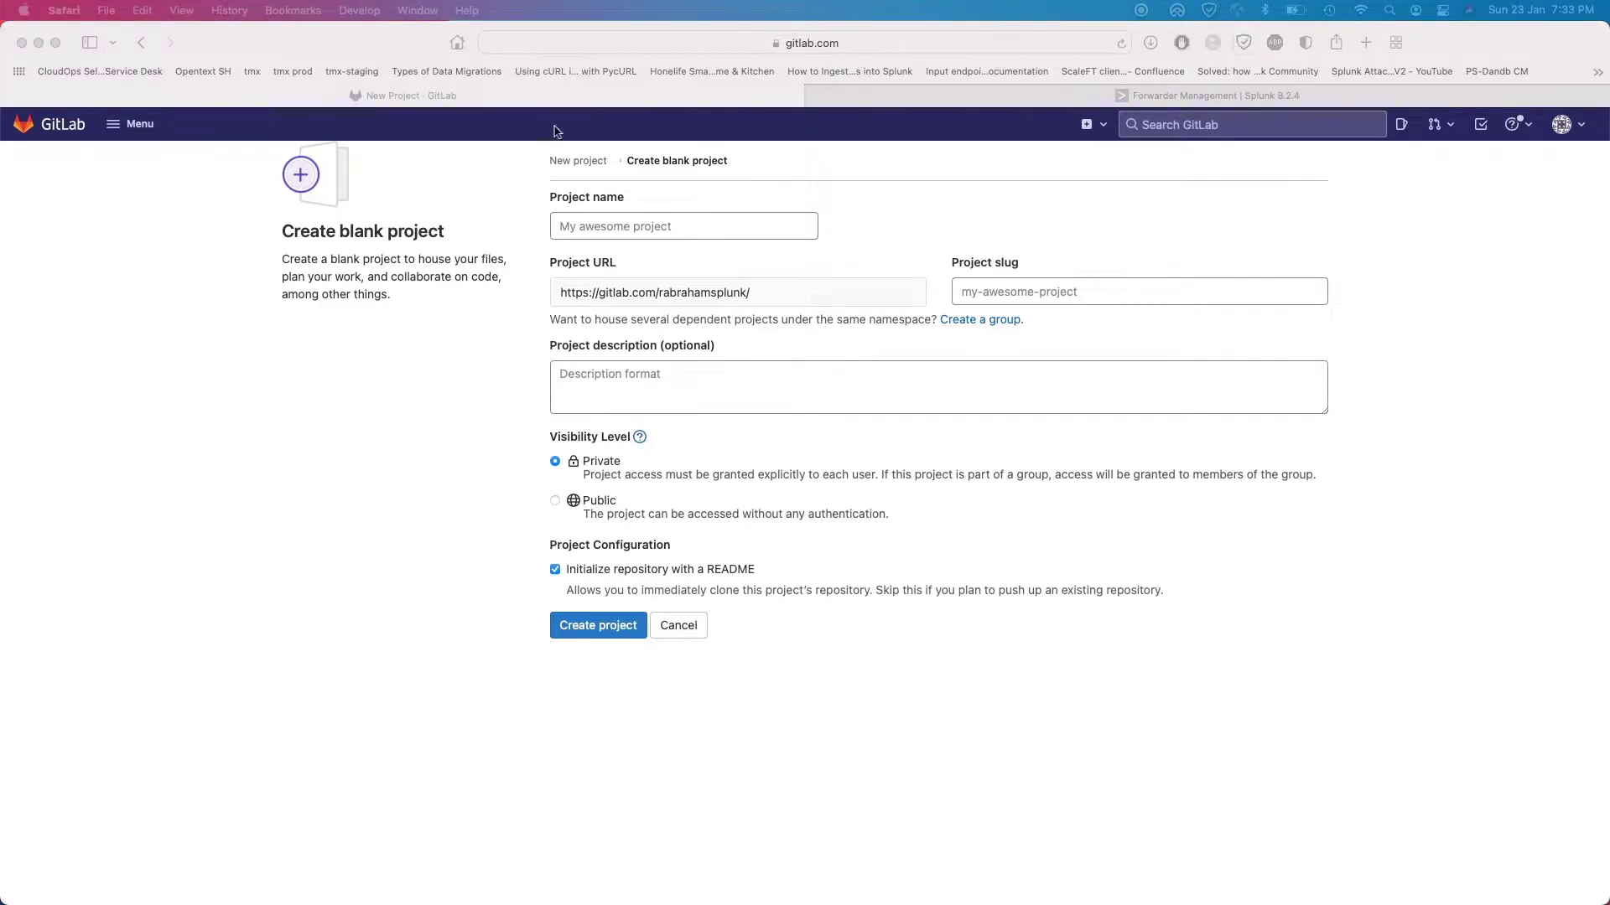
{"action": "left_click", "coordinate": [585, 227]}
{"action": "type", "text": "deployment_server"}
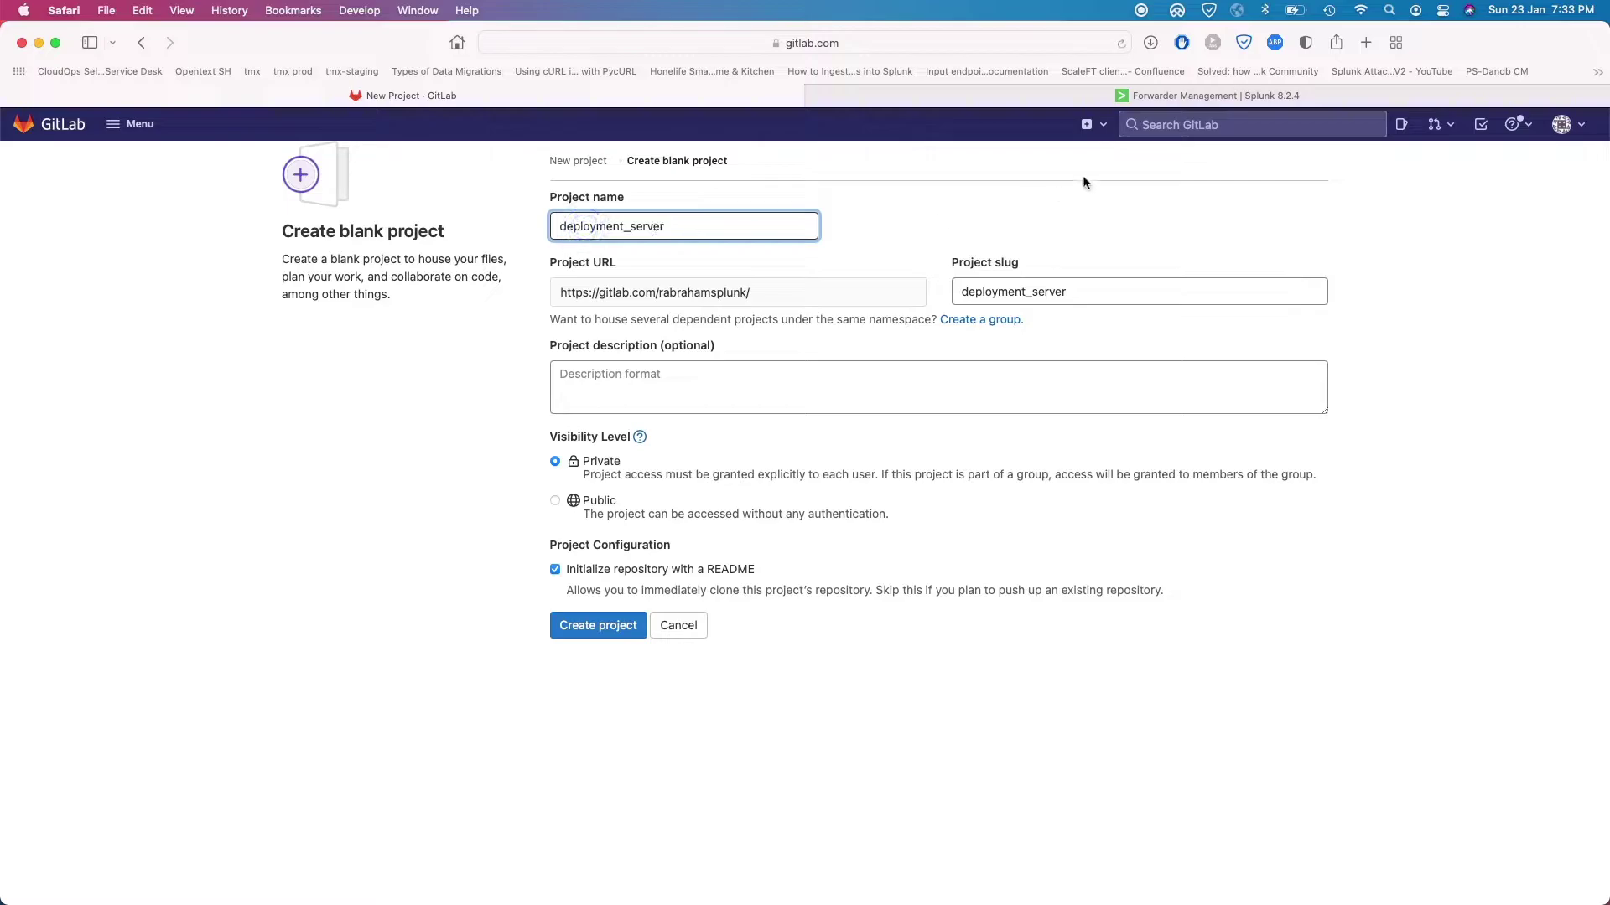
{"action": "left_click", "coordinate": [1174, 95]}
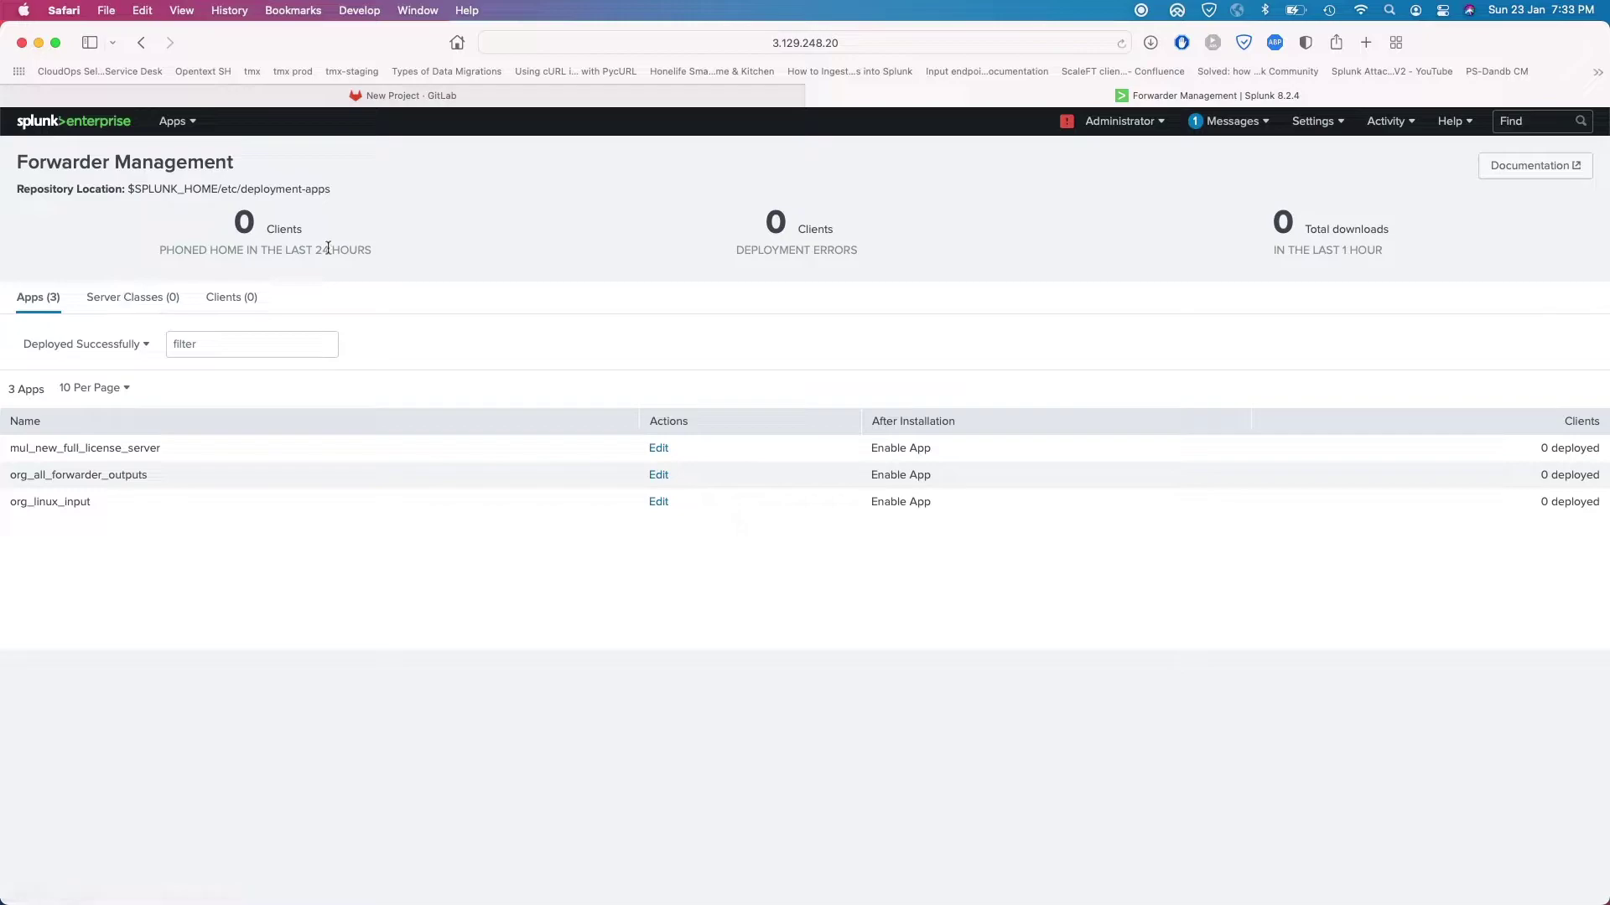
- Select the deployment-apps repository location path in Splunk and return to the GitLab form
{"action": "left_click_drag", "start_coordinate": [240, 189], "coordinate": [356, 189]}
{"action": "left_click", "coordinate": [483, 89]}
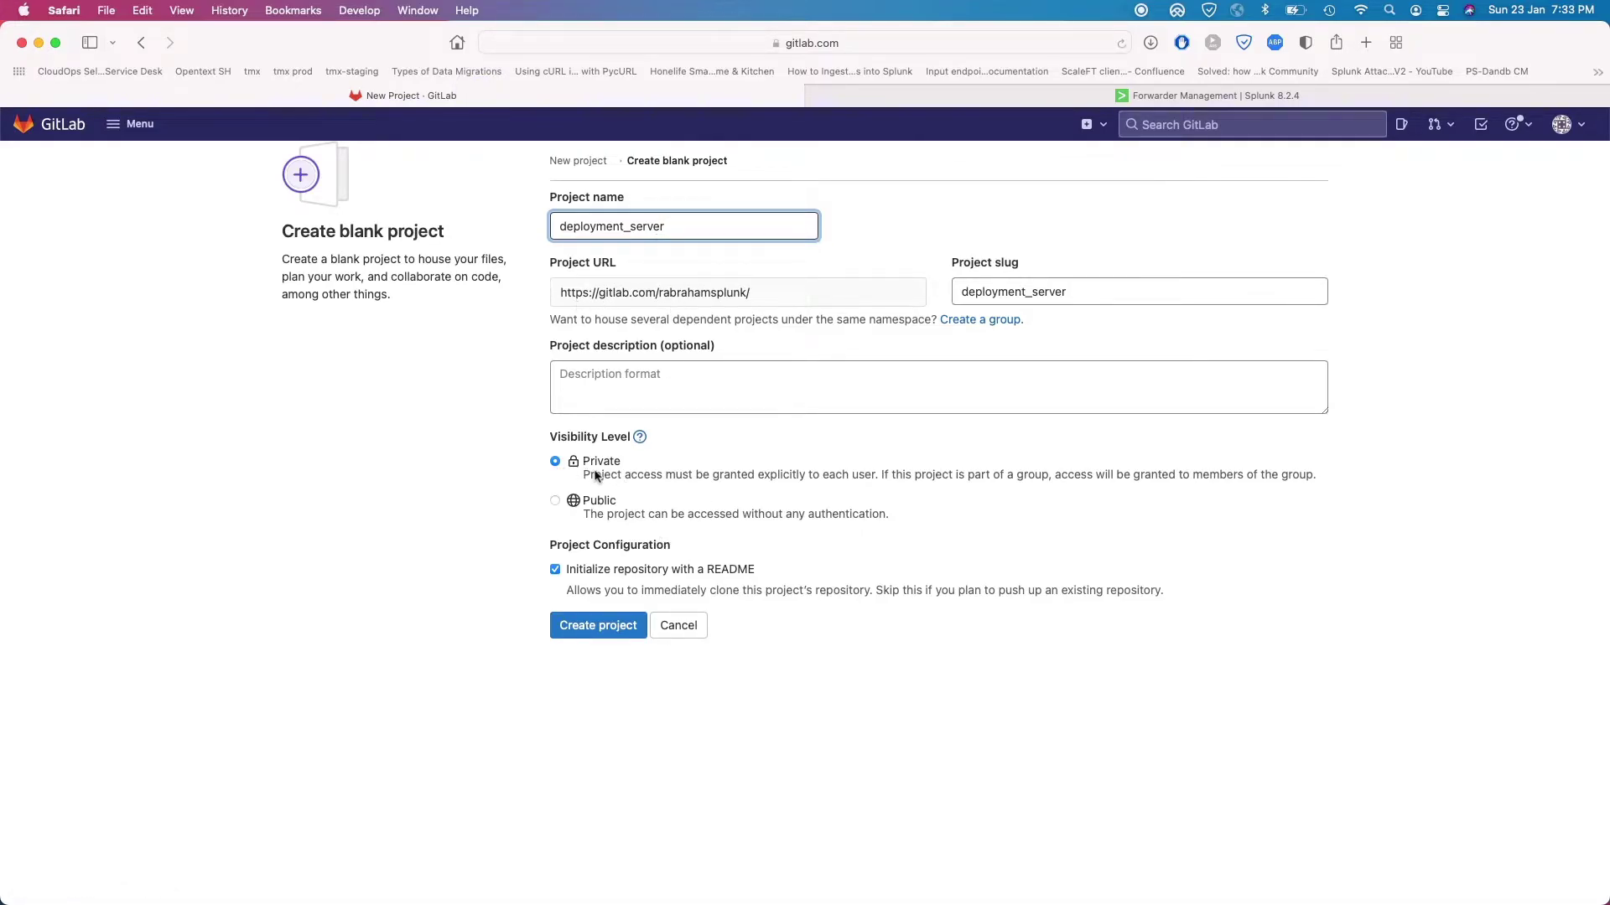
- Create the private deployment_server project and bring the Core Shell terminal forward
{"action": "left_click", "coordinate": [594, 626]}
{"action": "left_click", "coordinate": [602, 626]}
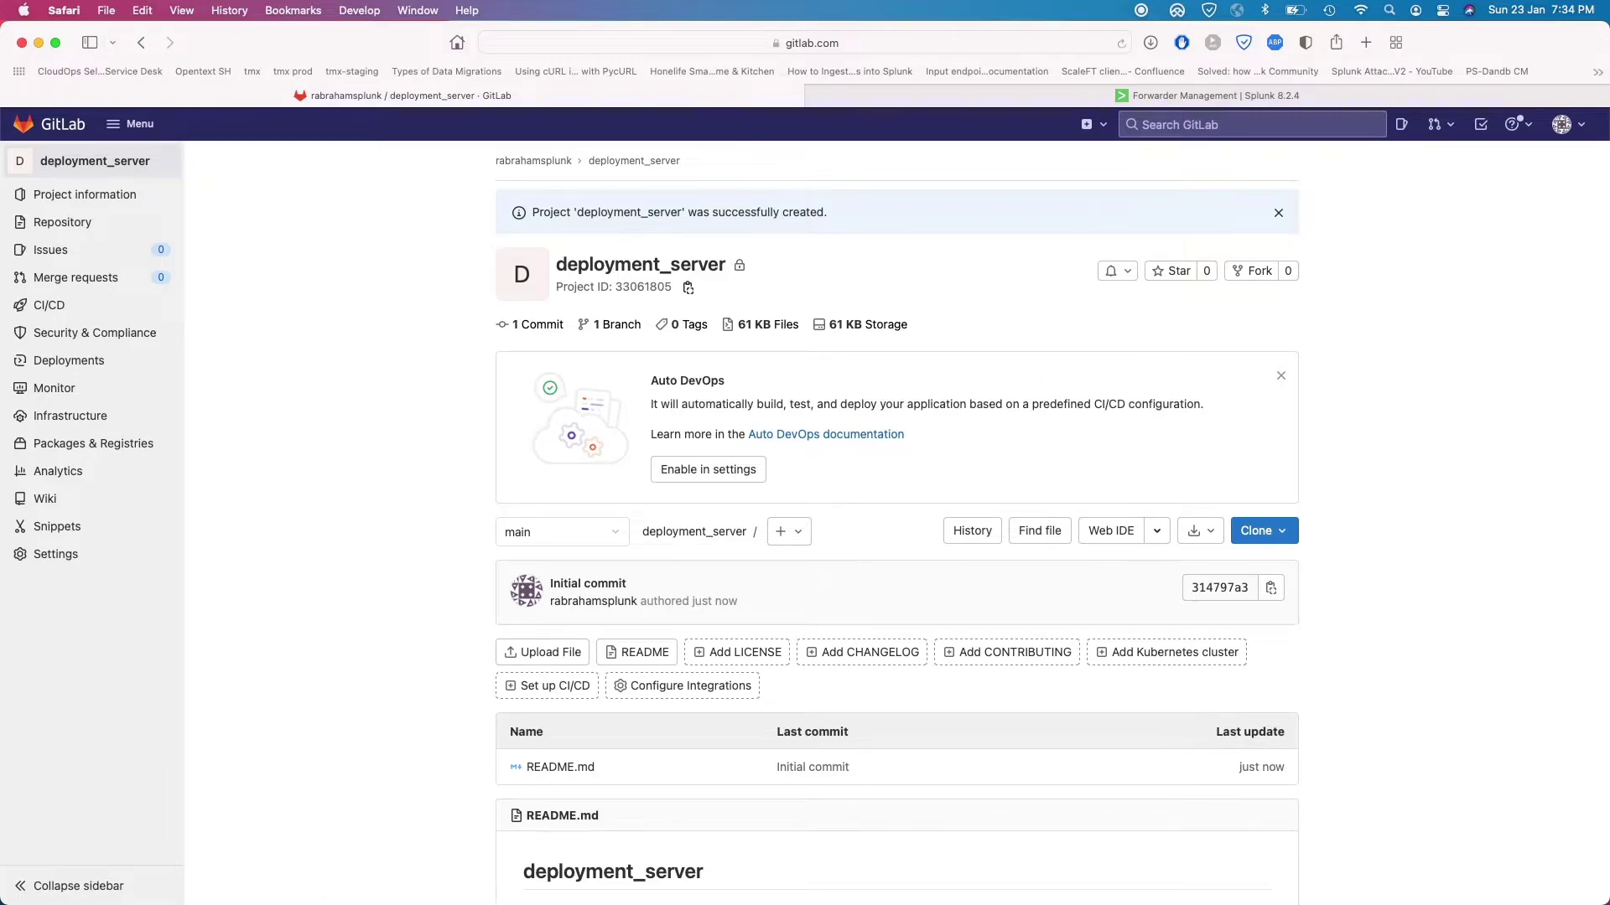
{"action": "key", "text": "super+Tab"}
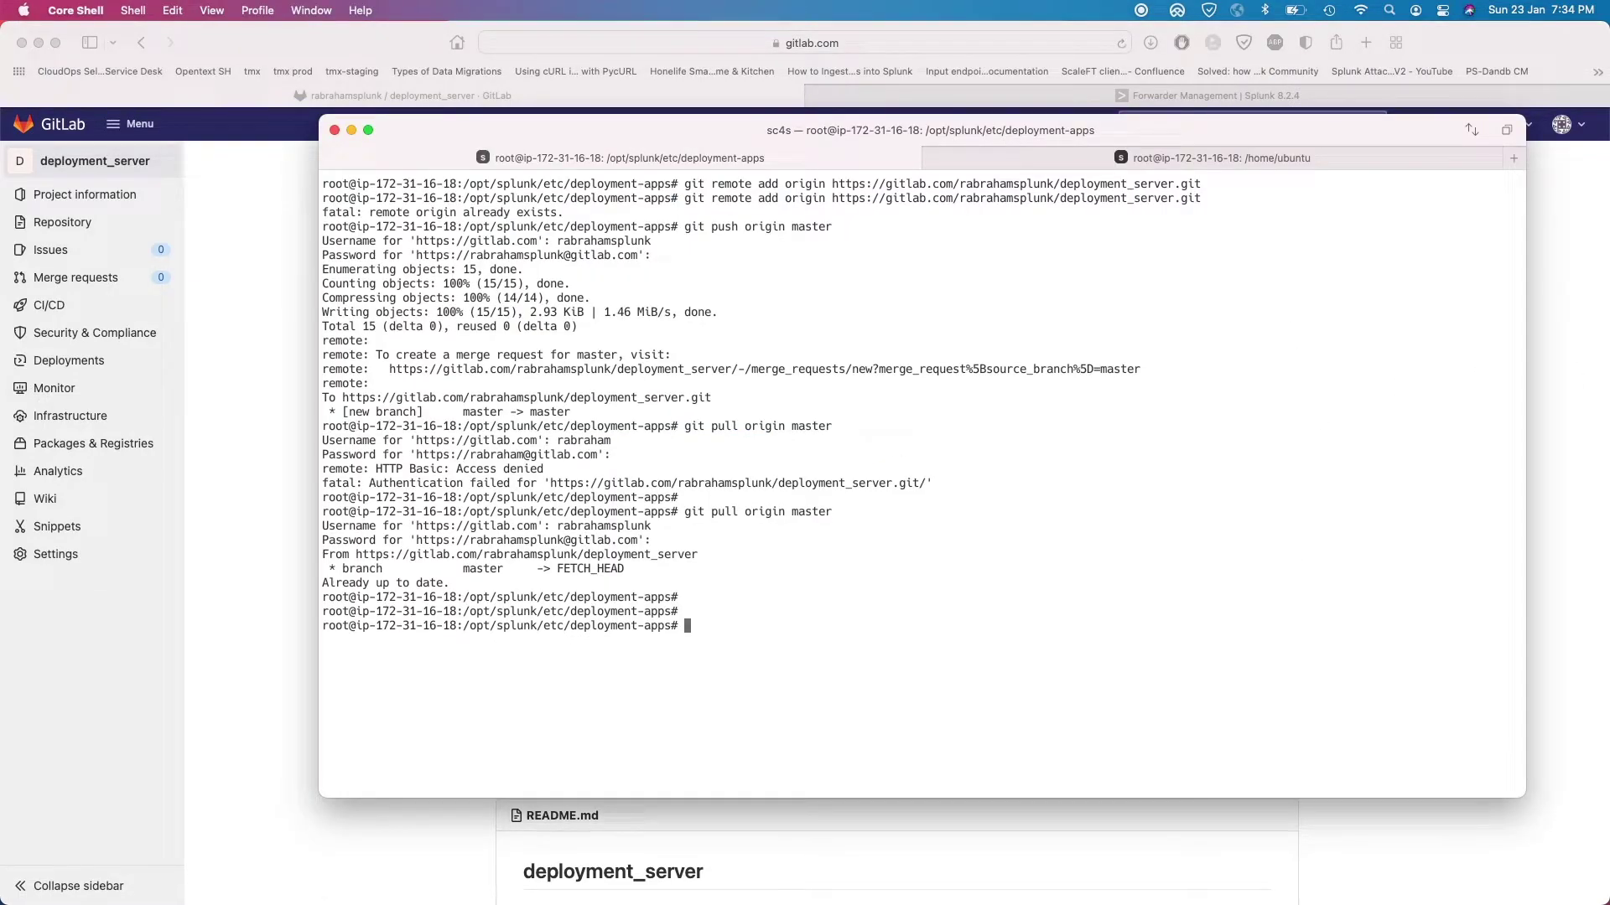
- Clear the terminal and run git init in /opt/splunk/etc/deployment-apps
{"action": "type", "text": "clear"}
{"action": "key", "text": "Return"}
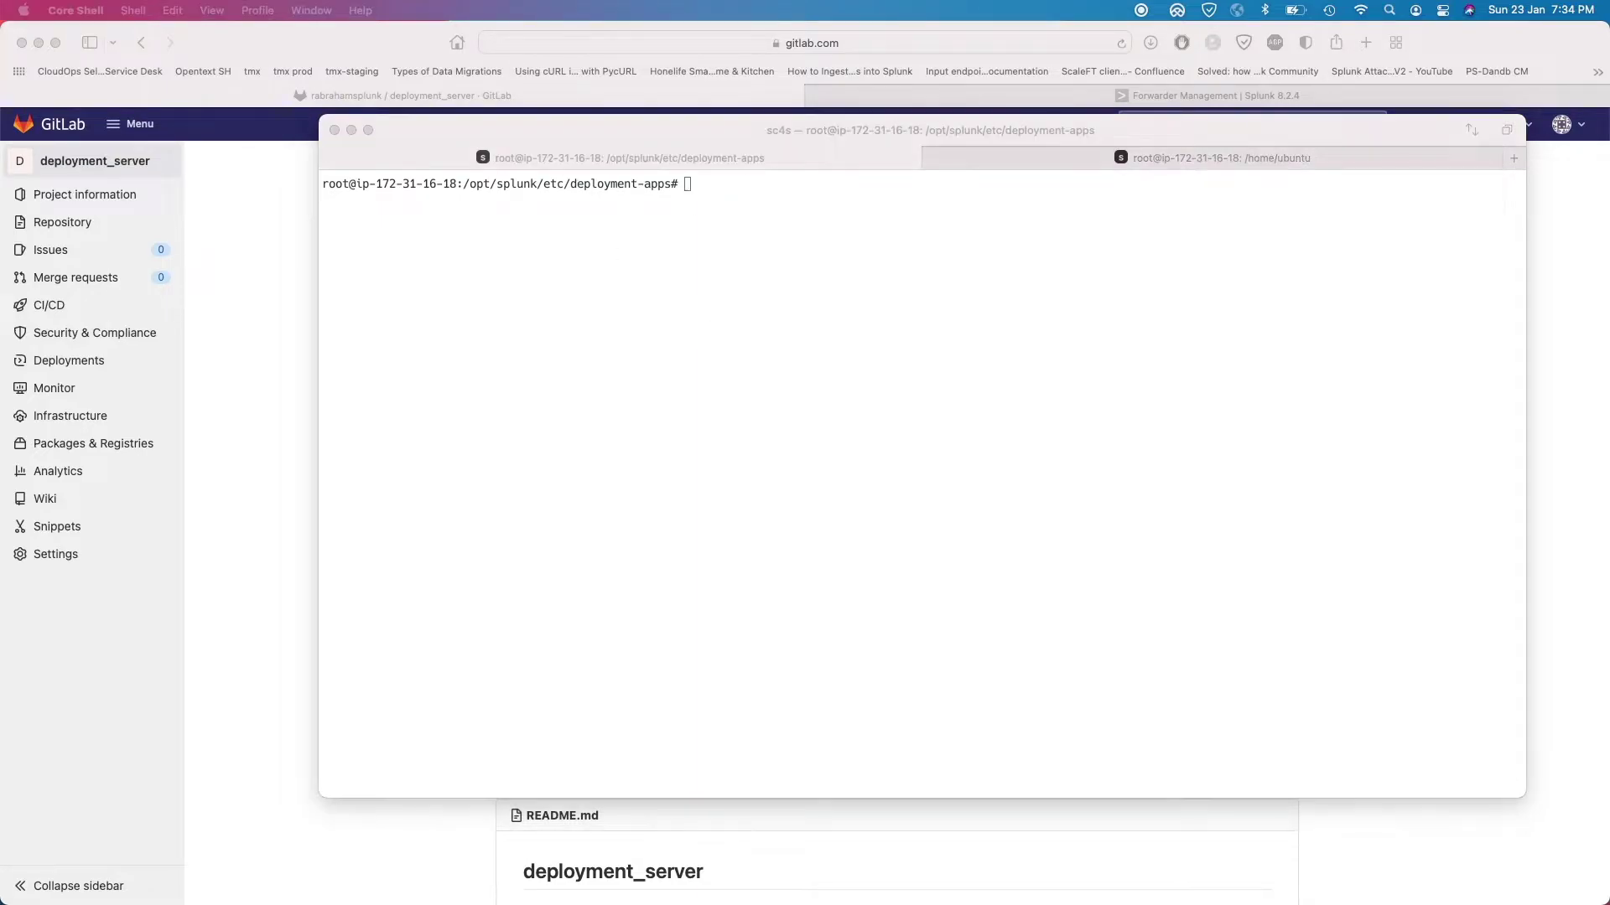
{"action": "left_click", "coordinate": [718, 266]}
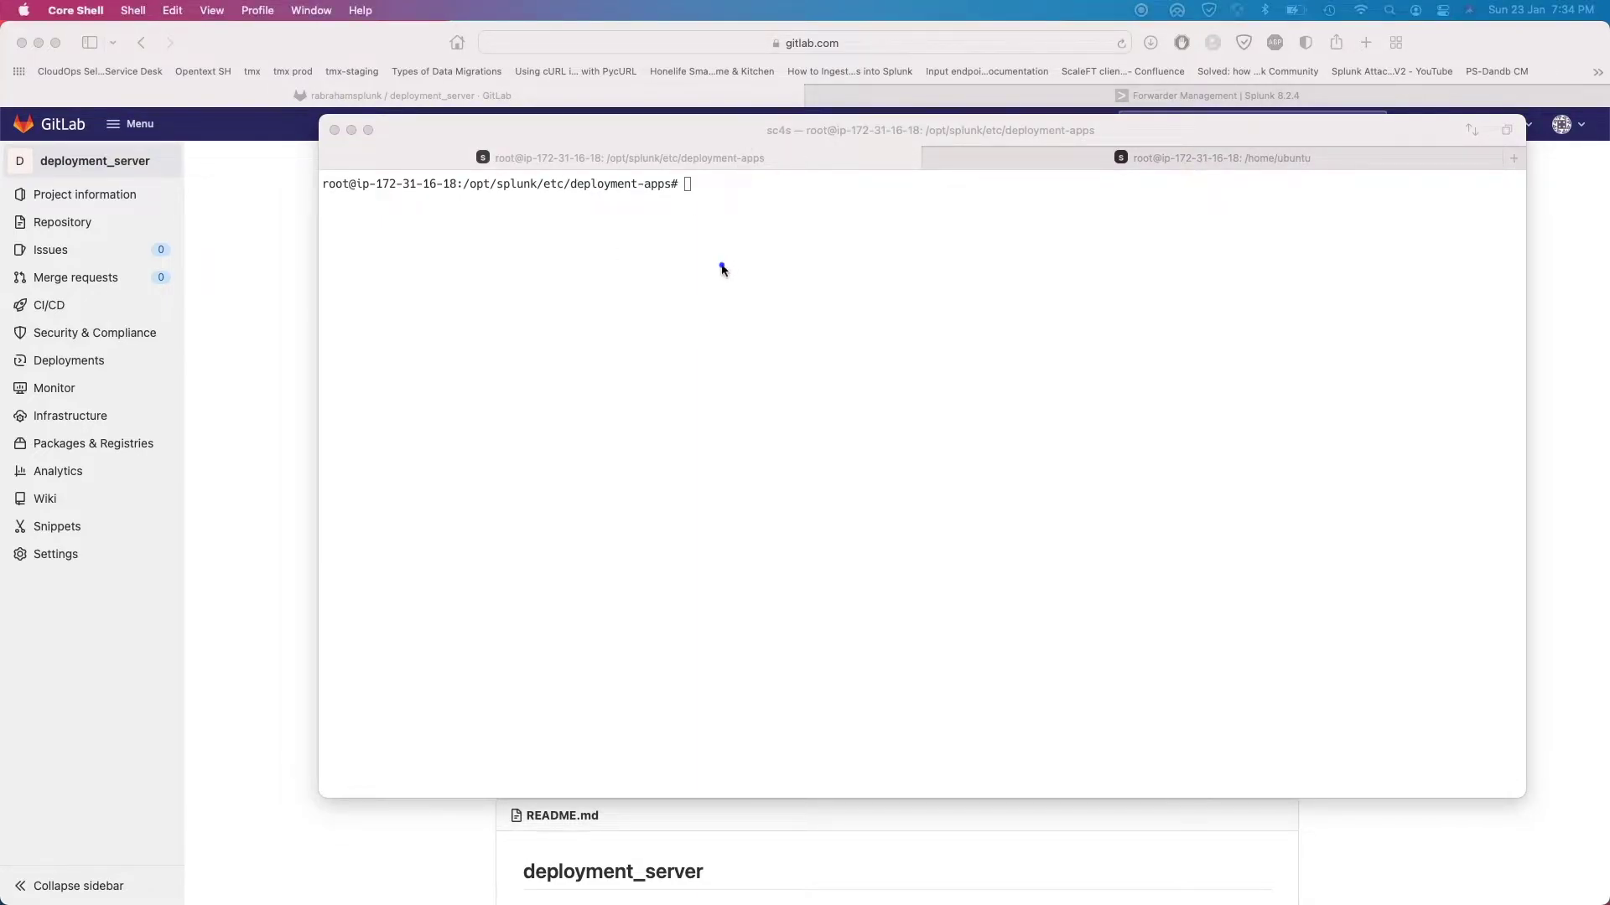
{"action": "type", "text": "git init"}
{"action": "key", "text": "Return"}
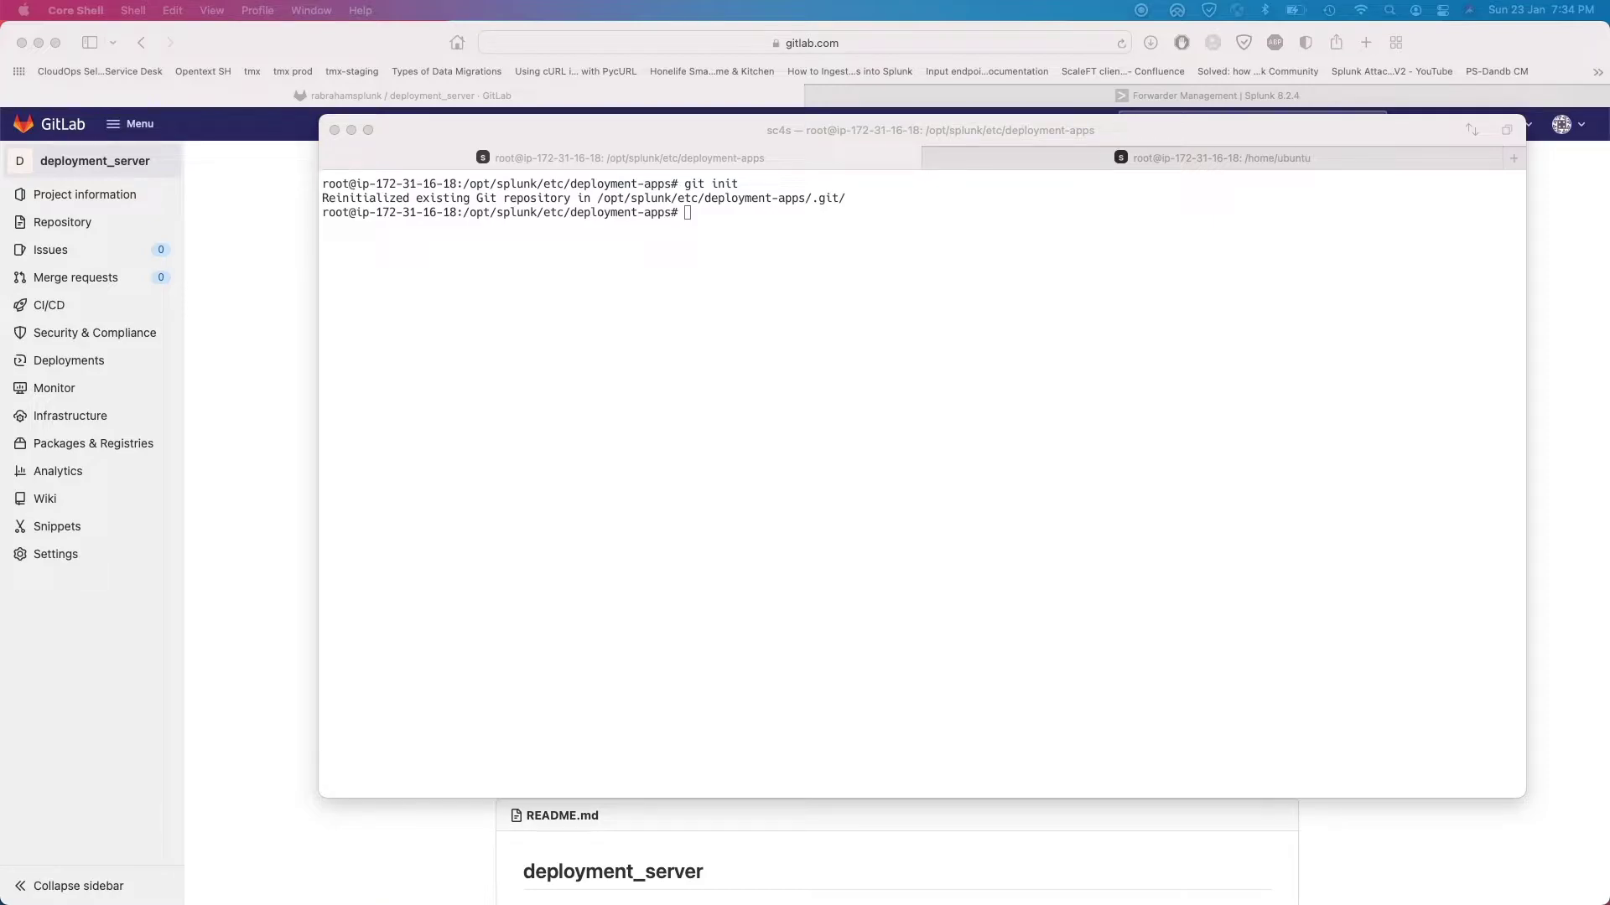
- Stage all deployment-apps files with git add
{"action": "left_click", "coordinate": [618, 363]}
{"action": "type", "text": "git add ."}
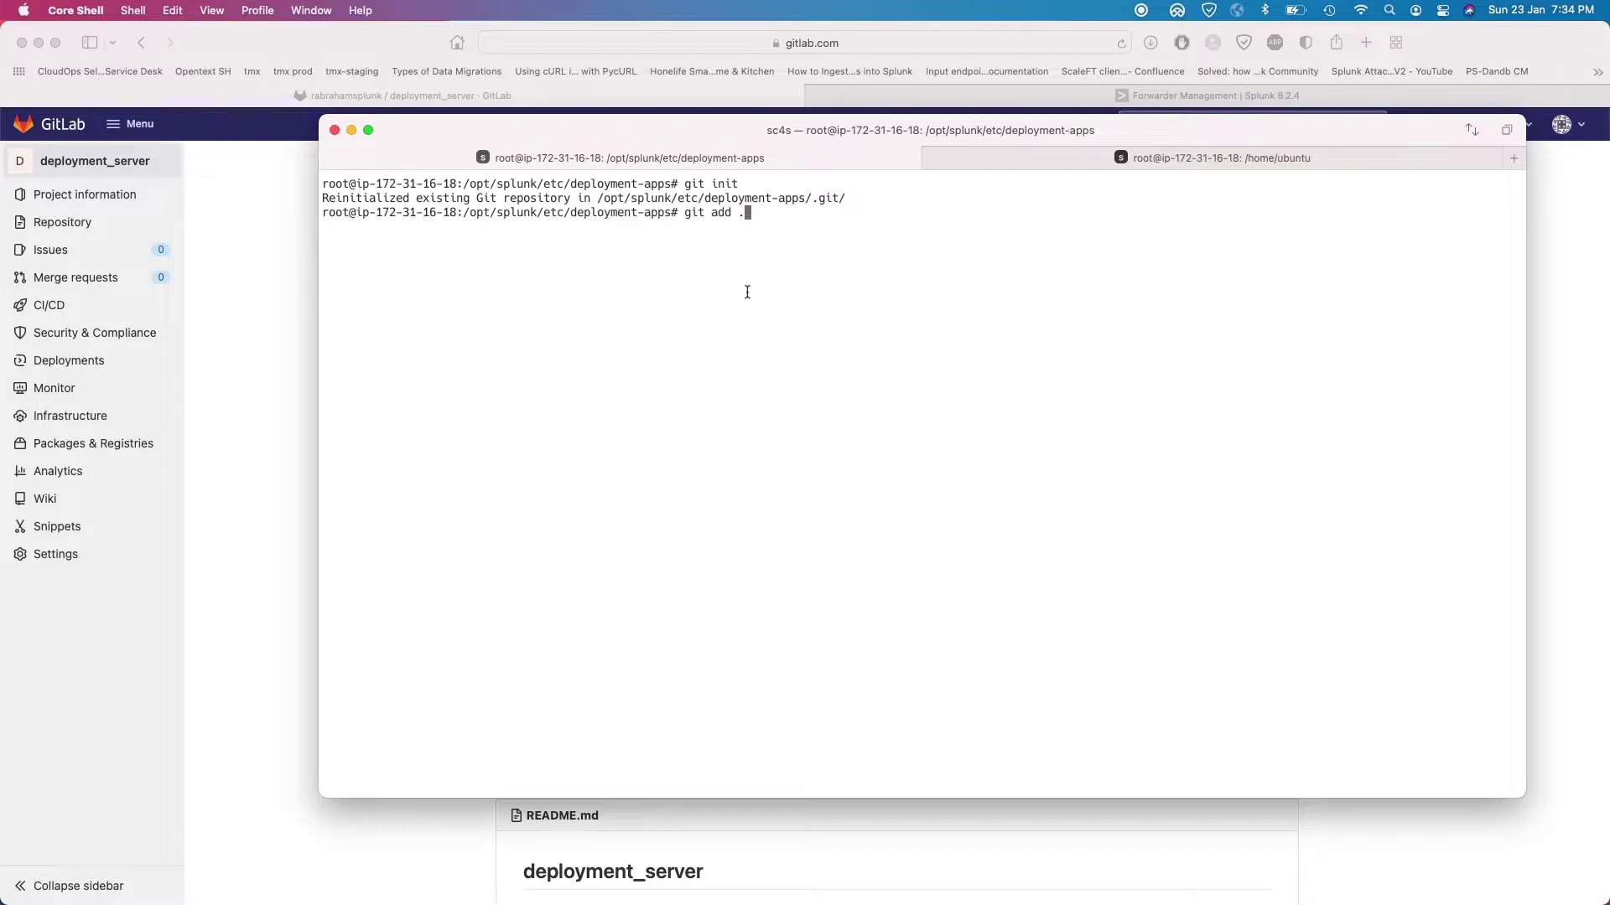
{"action": "double_click", "coordinate": [611, 213]}
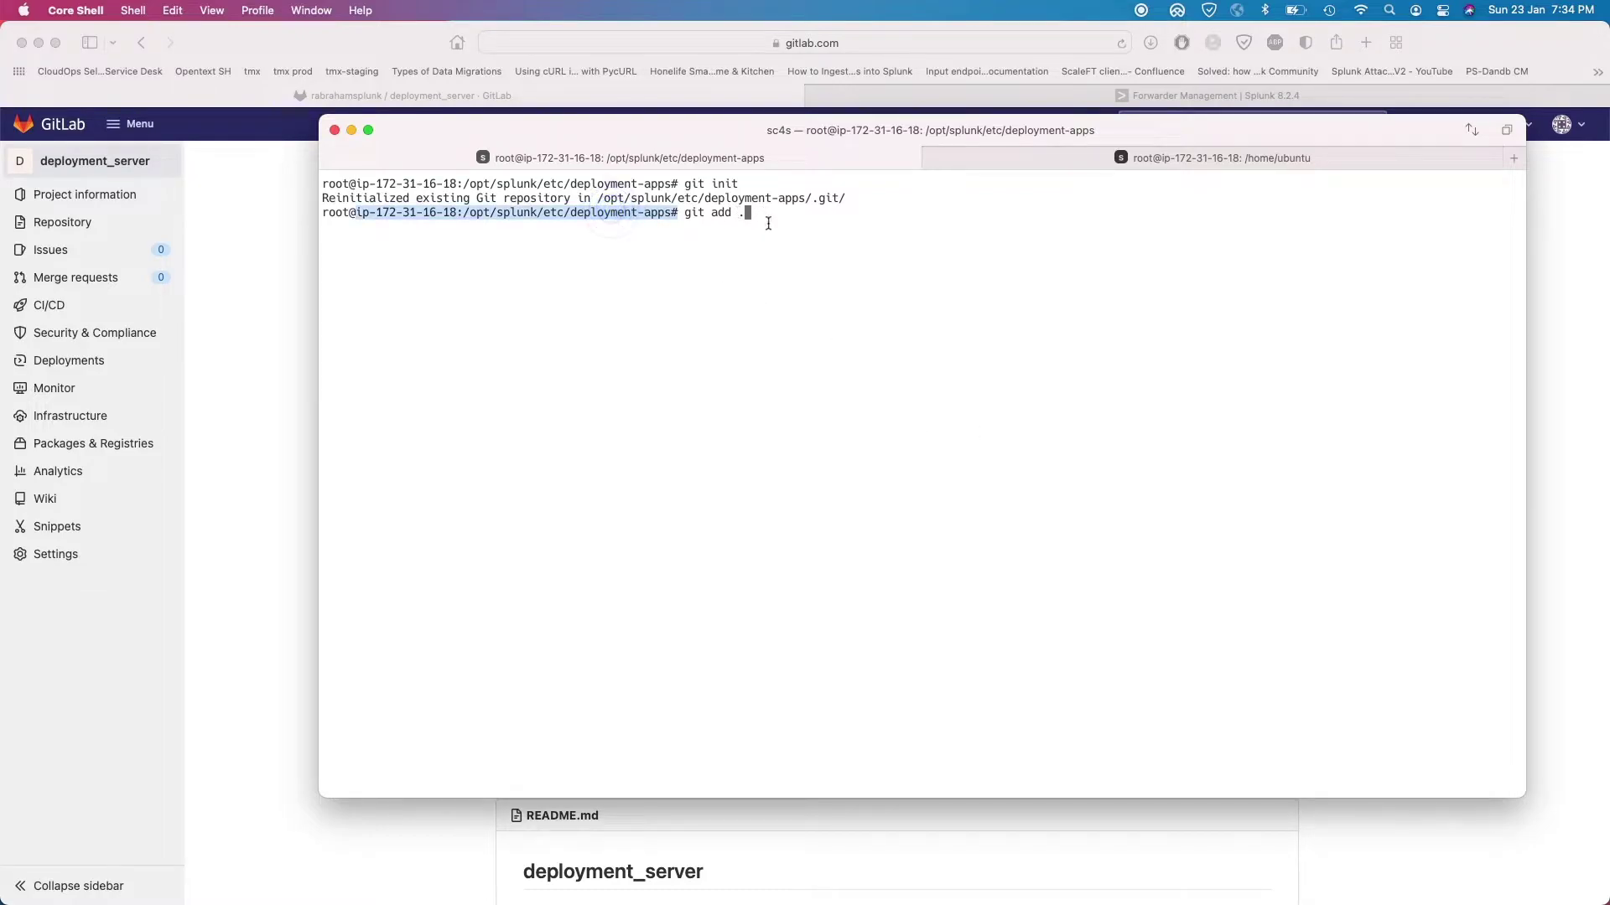
{"action": "left_click", "coordinate": [768, 224]}
{"action": "key", "text": "Return"}
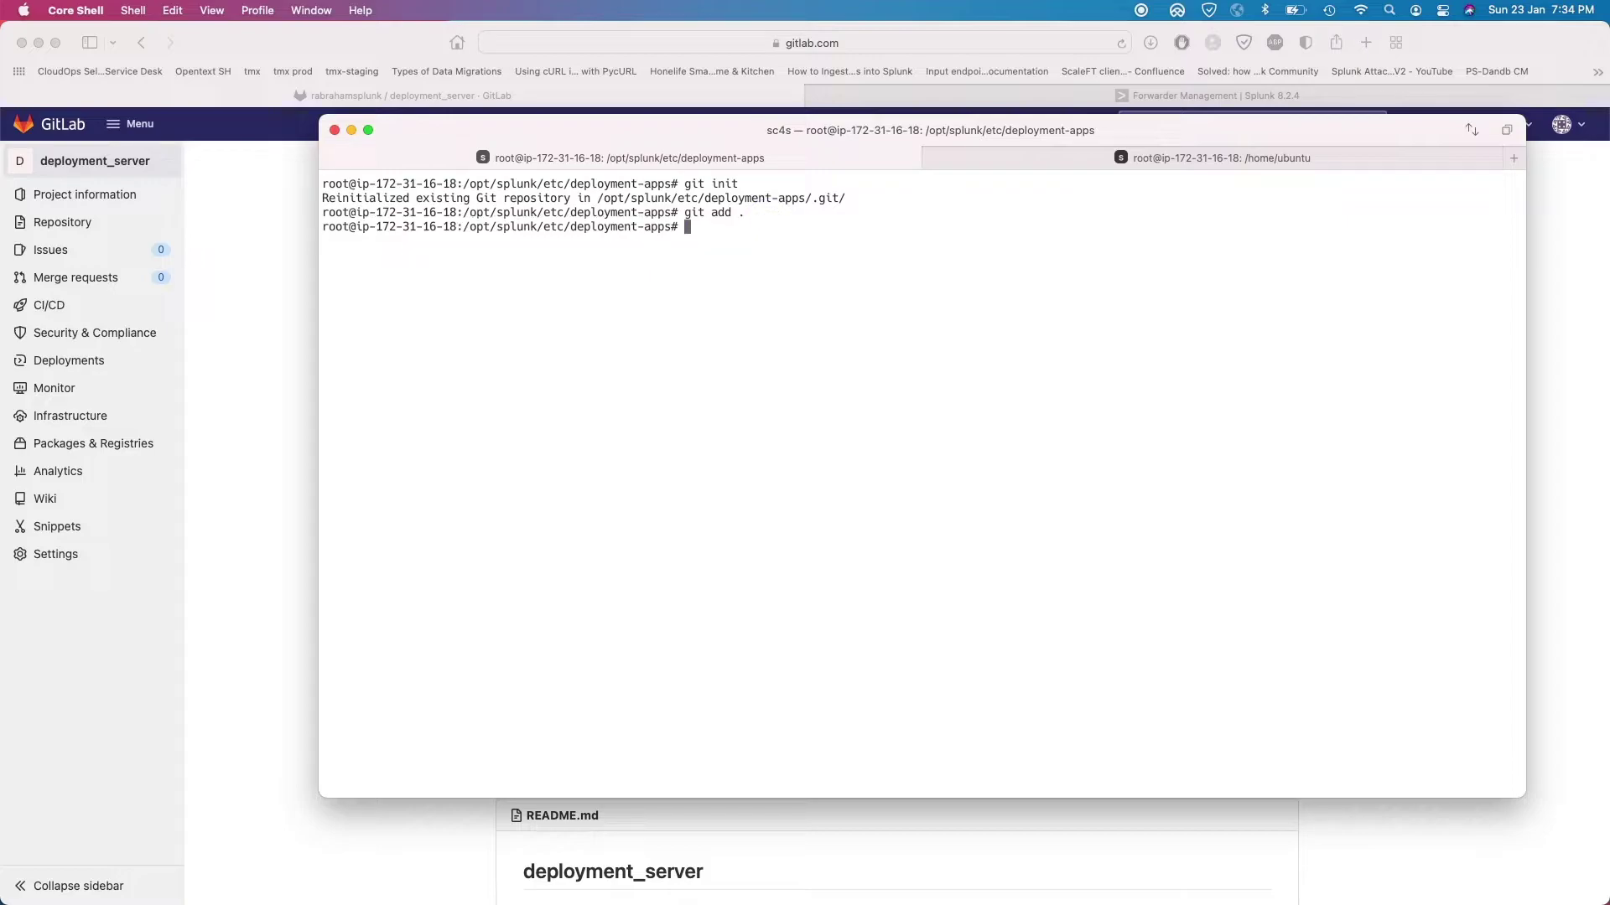
- List the folder with ls and ls -la to confirm .git exists, then paste the commit command
{"action": "type", "text": "ls"}
{"action": "key", "text": "Return"}
{"action": "type", "text": "ls -la"}
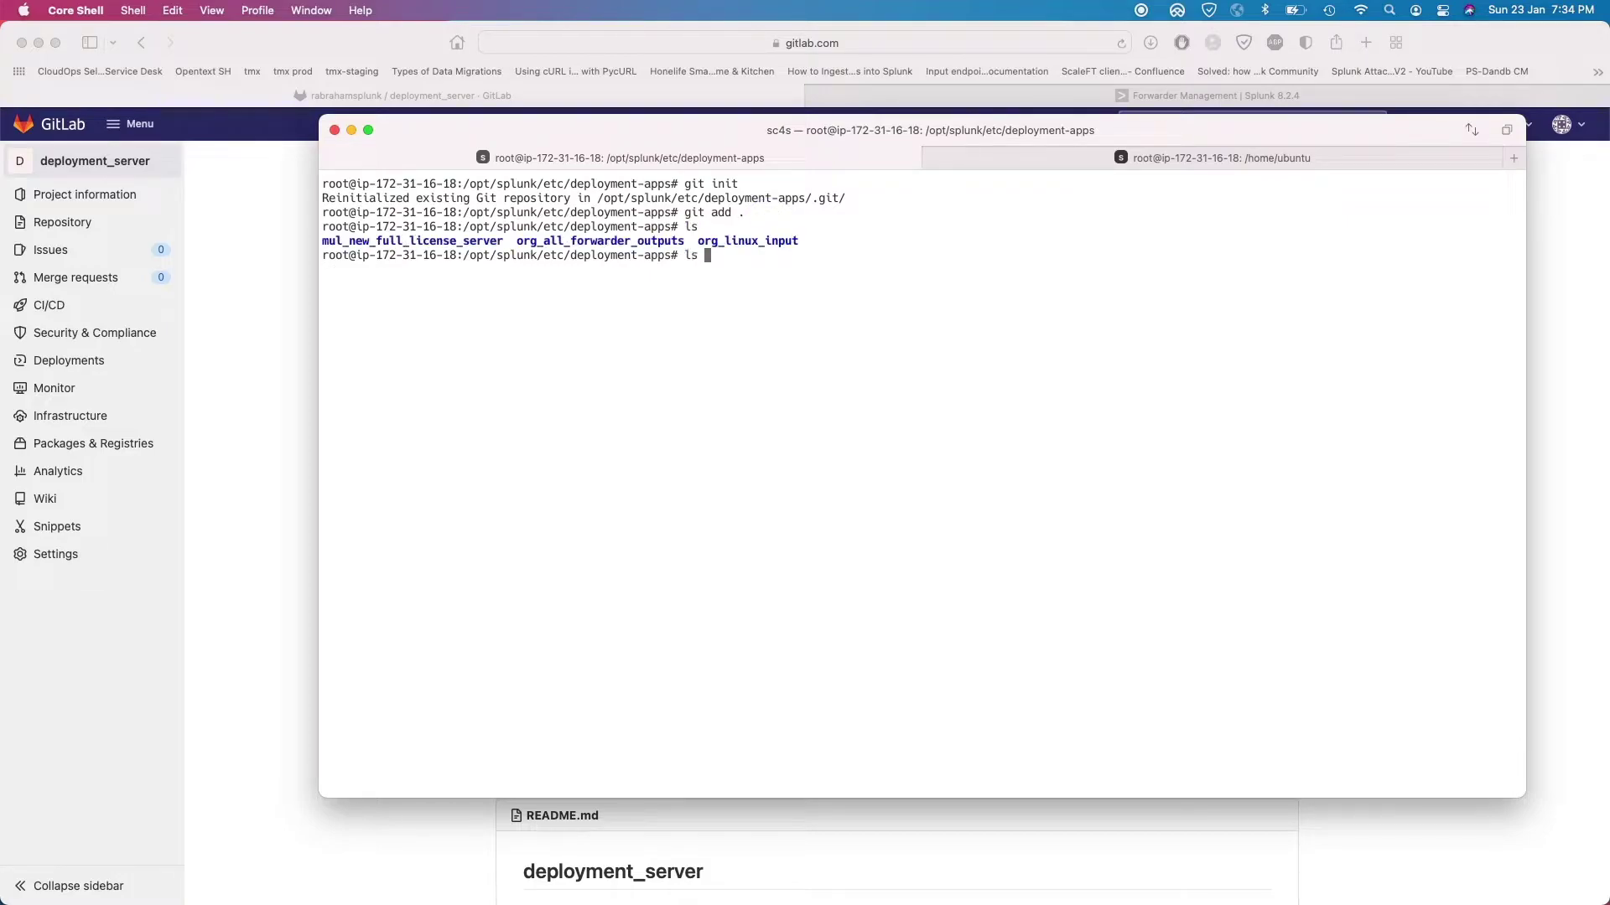
{"action": "key", "text": "Return"}
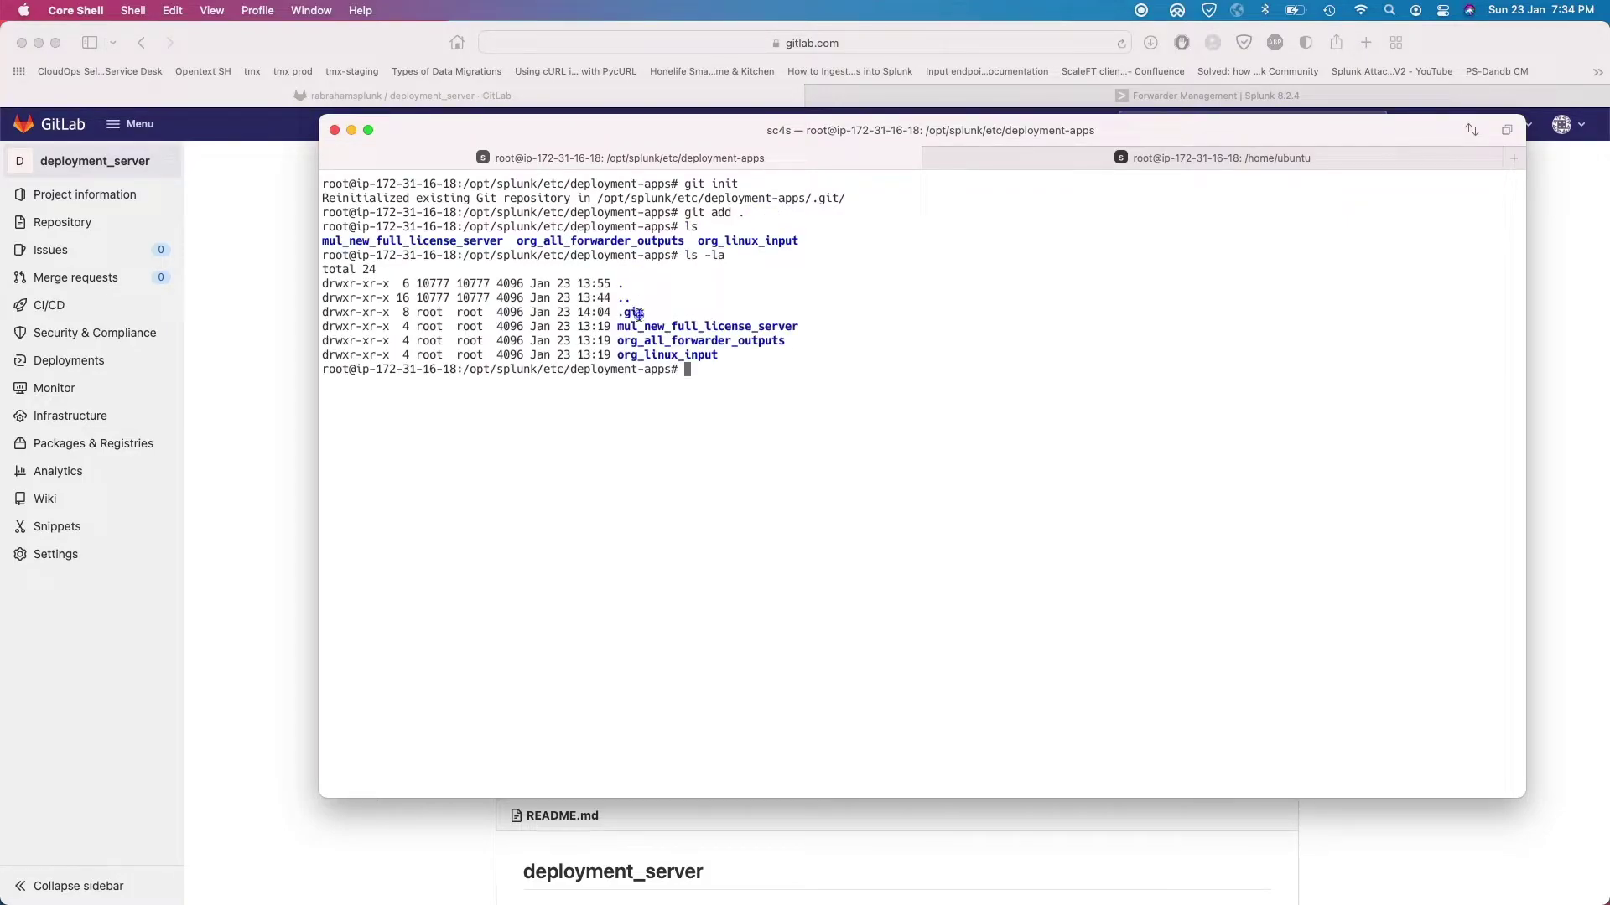
{"action": "double_click", "coordinate": [634, 313]}
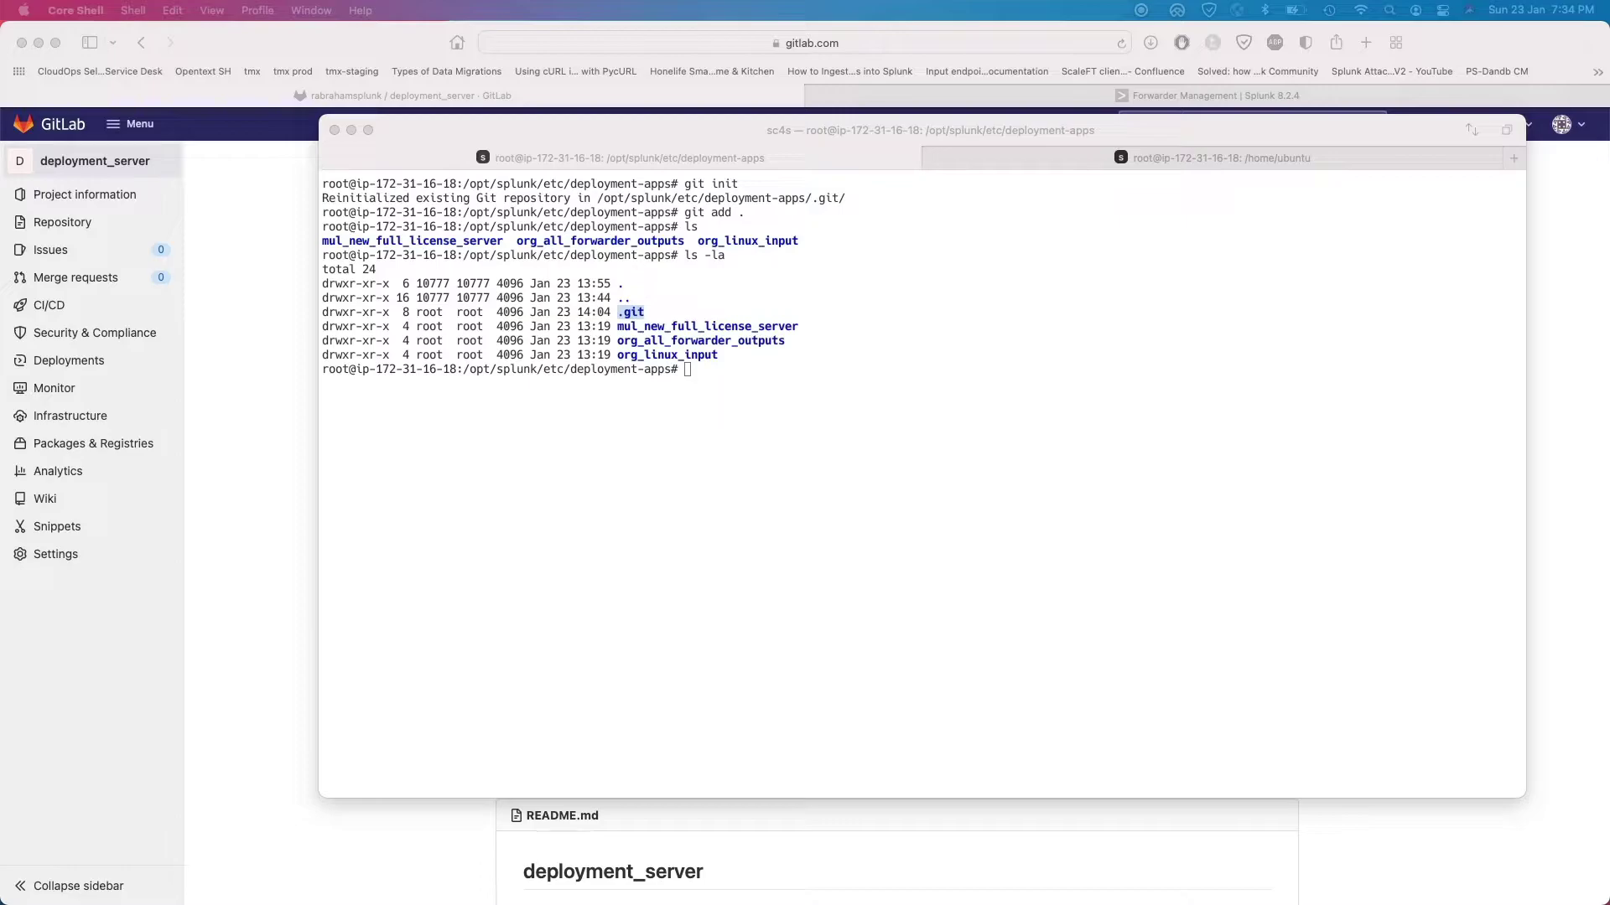
{"action": "left_click", "coordinate": [754, 526]}
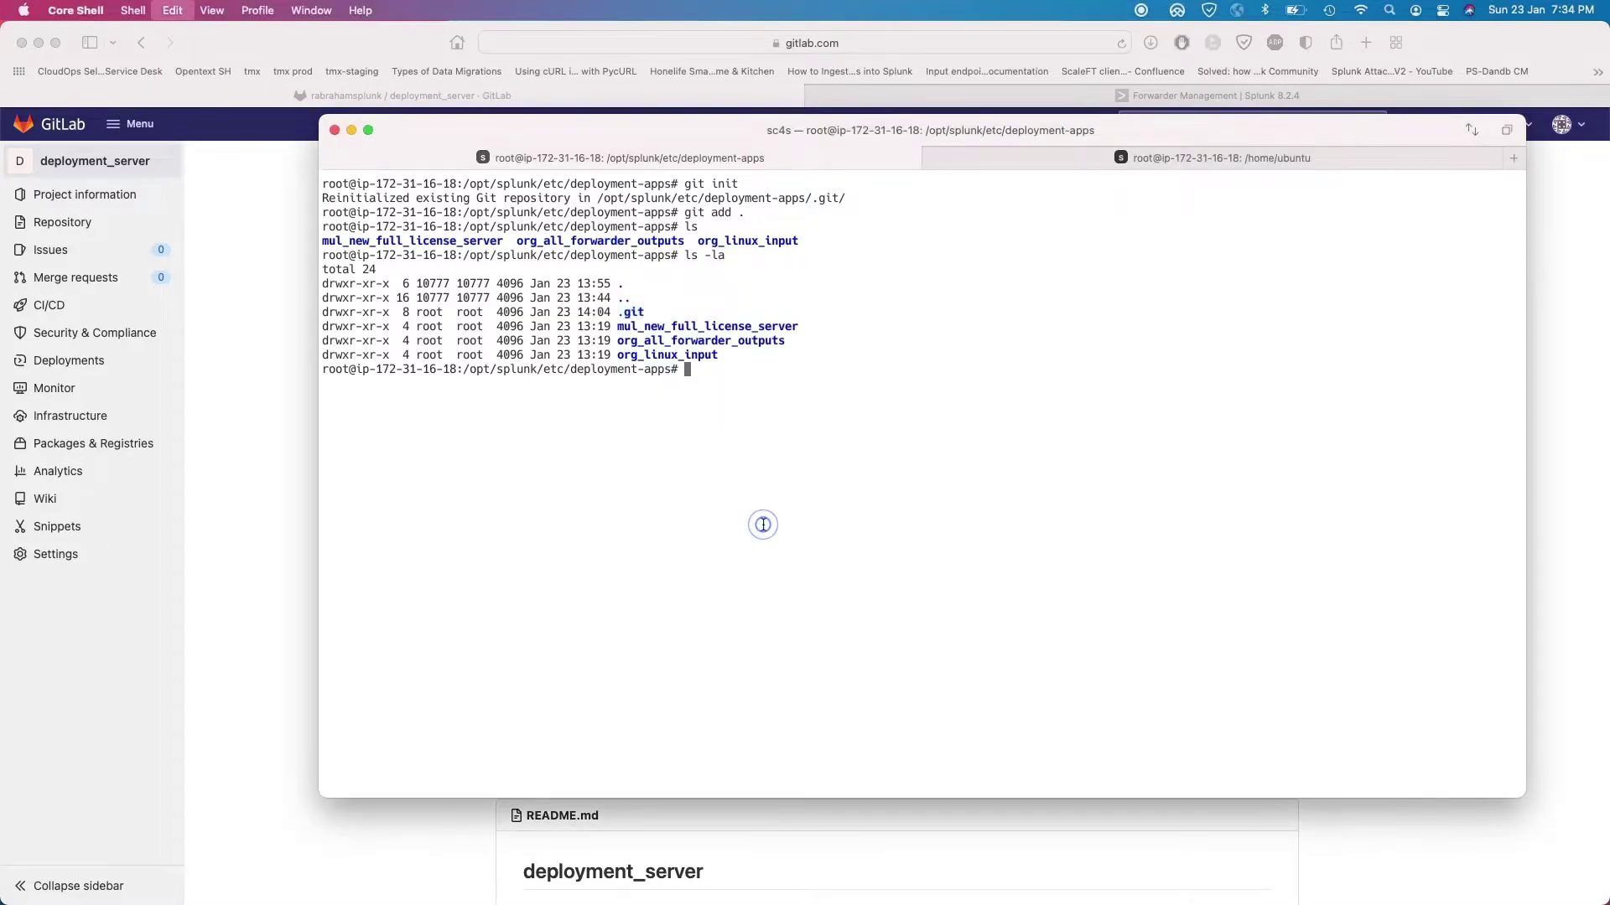
{"action": "type", "text": "git commit -m \"My first upload to GitLab\""}
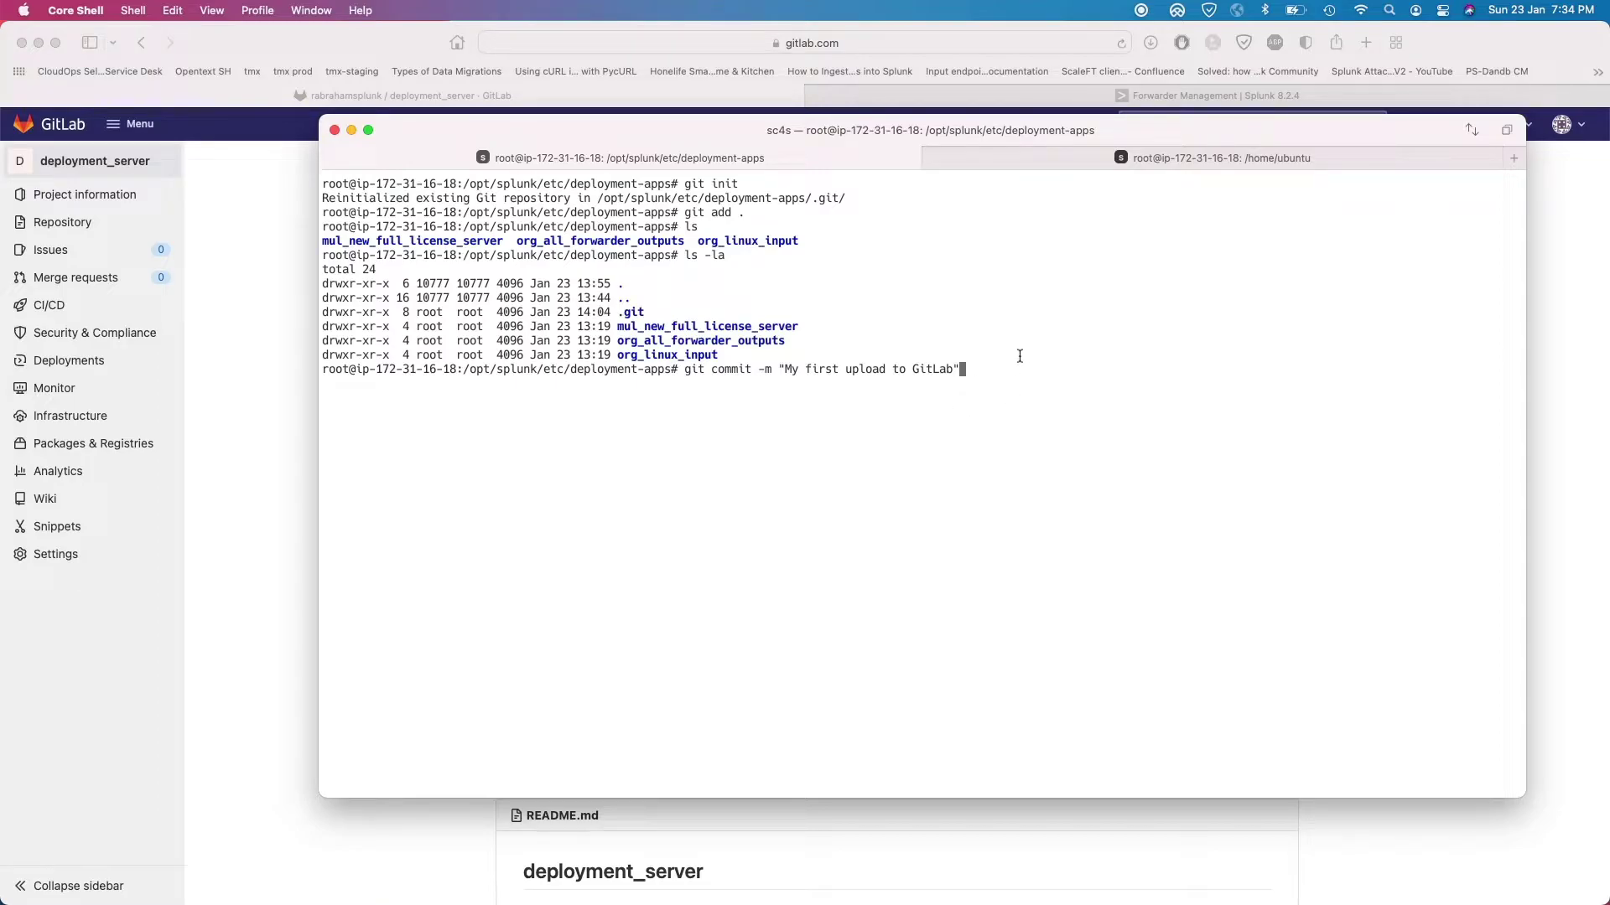
- Commit with message "My first upload to GitLab" and draft git remote add origin
{"action": "key", "text": "Return"}
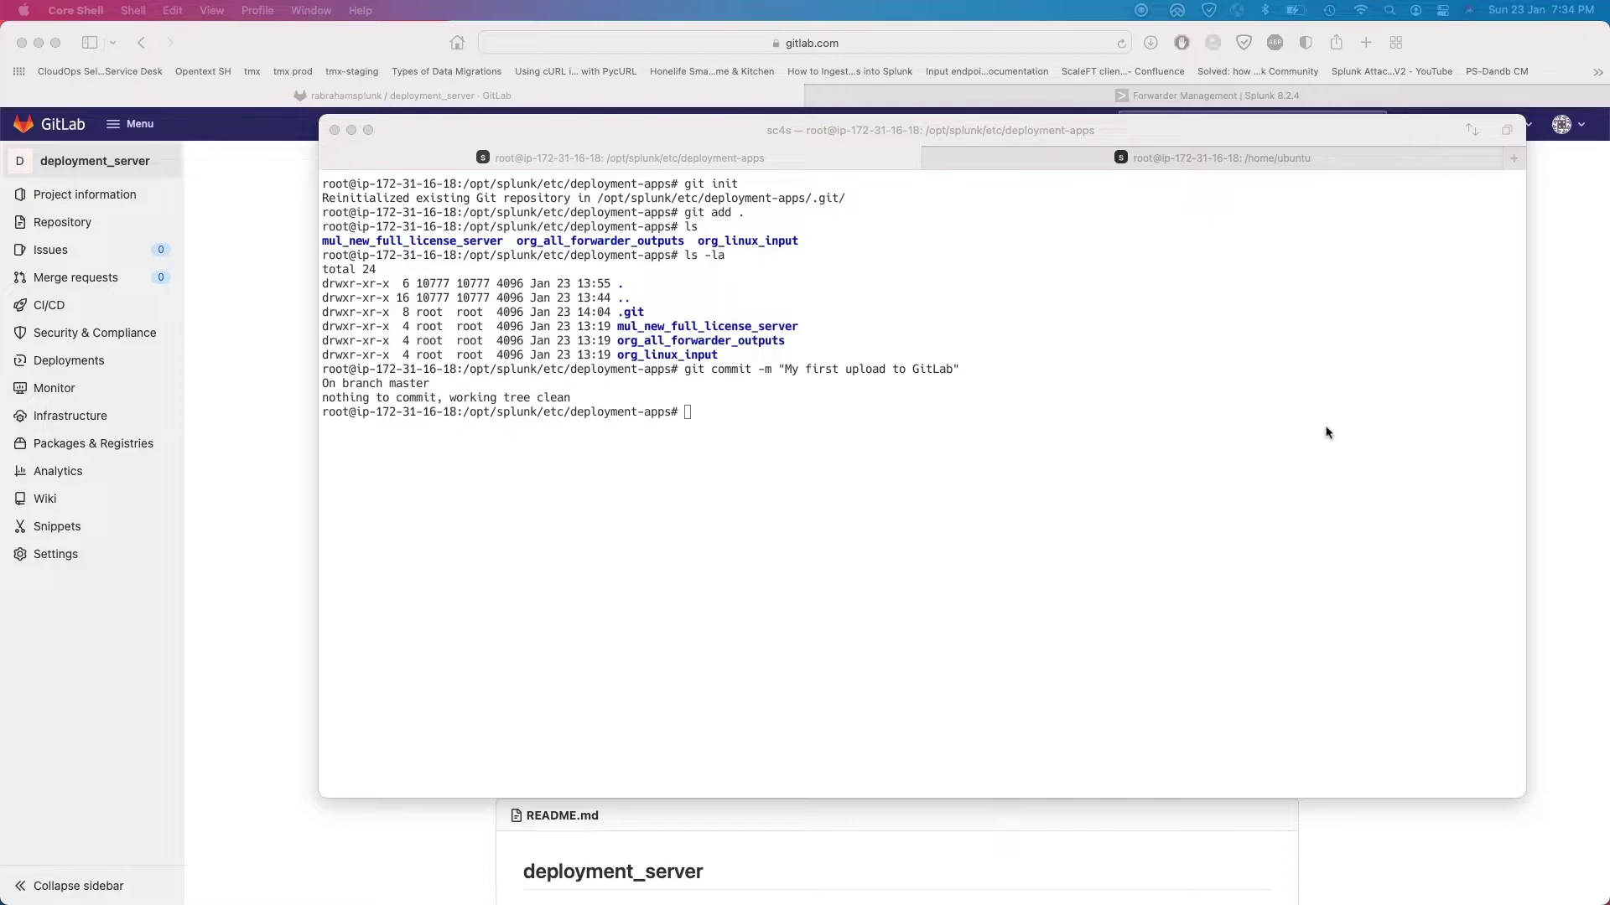
{"action": "left_click", "coordinate": [819, 450]}
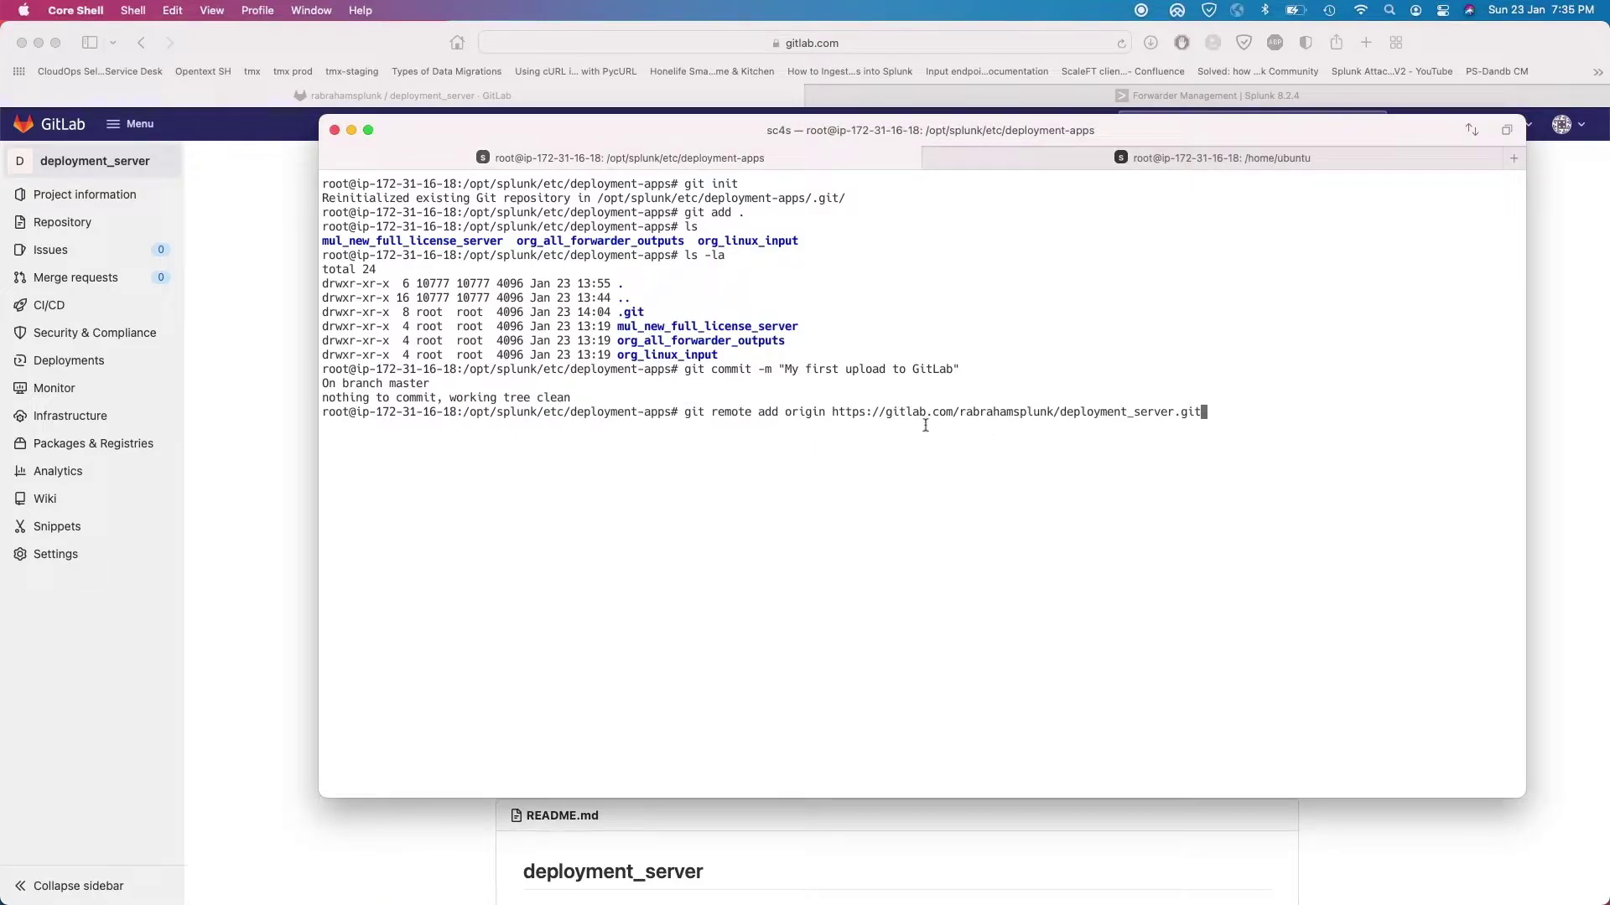
{"action": "left_click_drag", "start_coordinate": [875, 412], "coordinate": [1197, 413]}
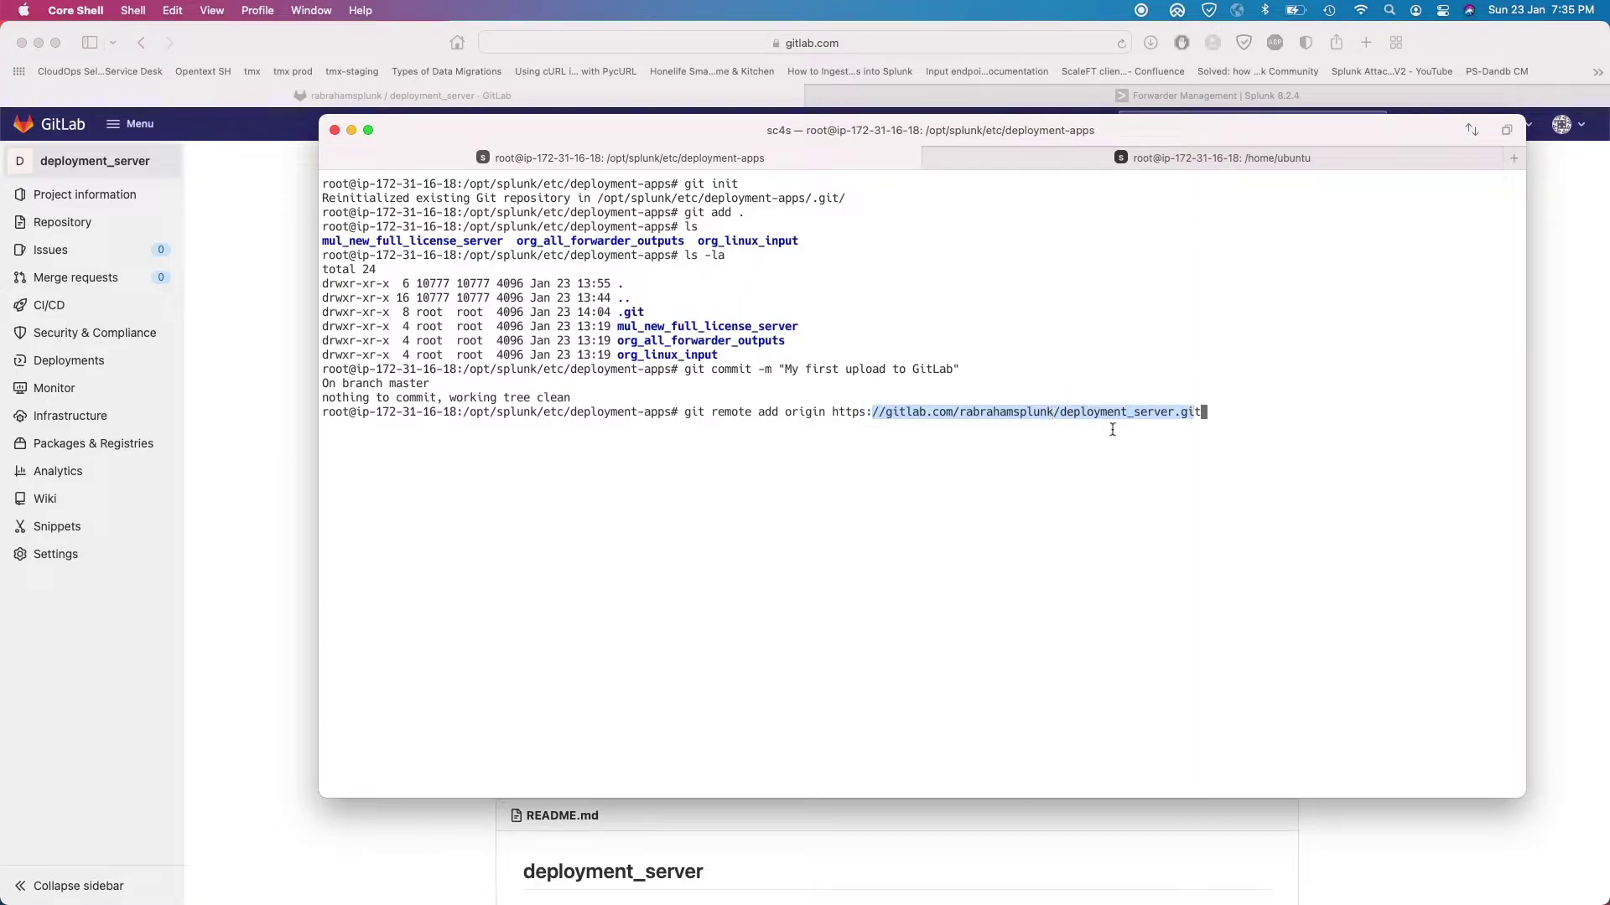
{"action": "left_click", "coordinate": [256, 471]}
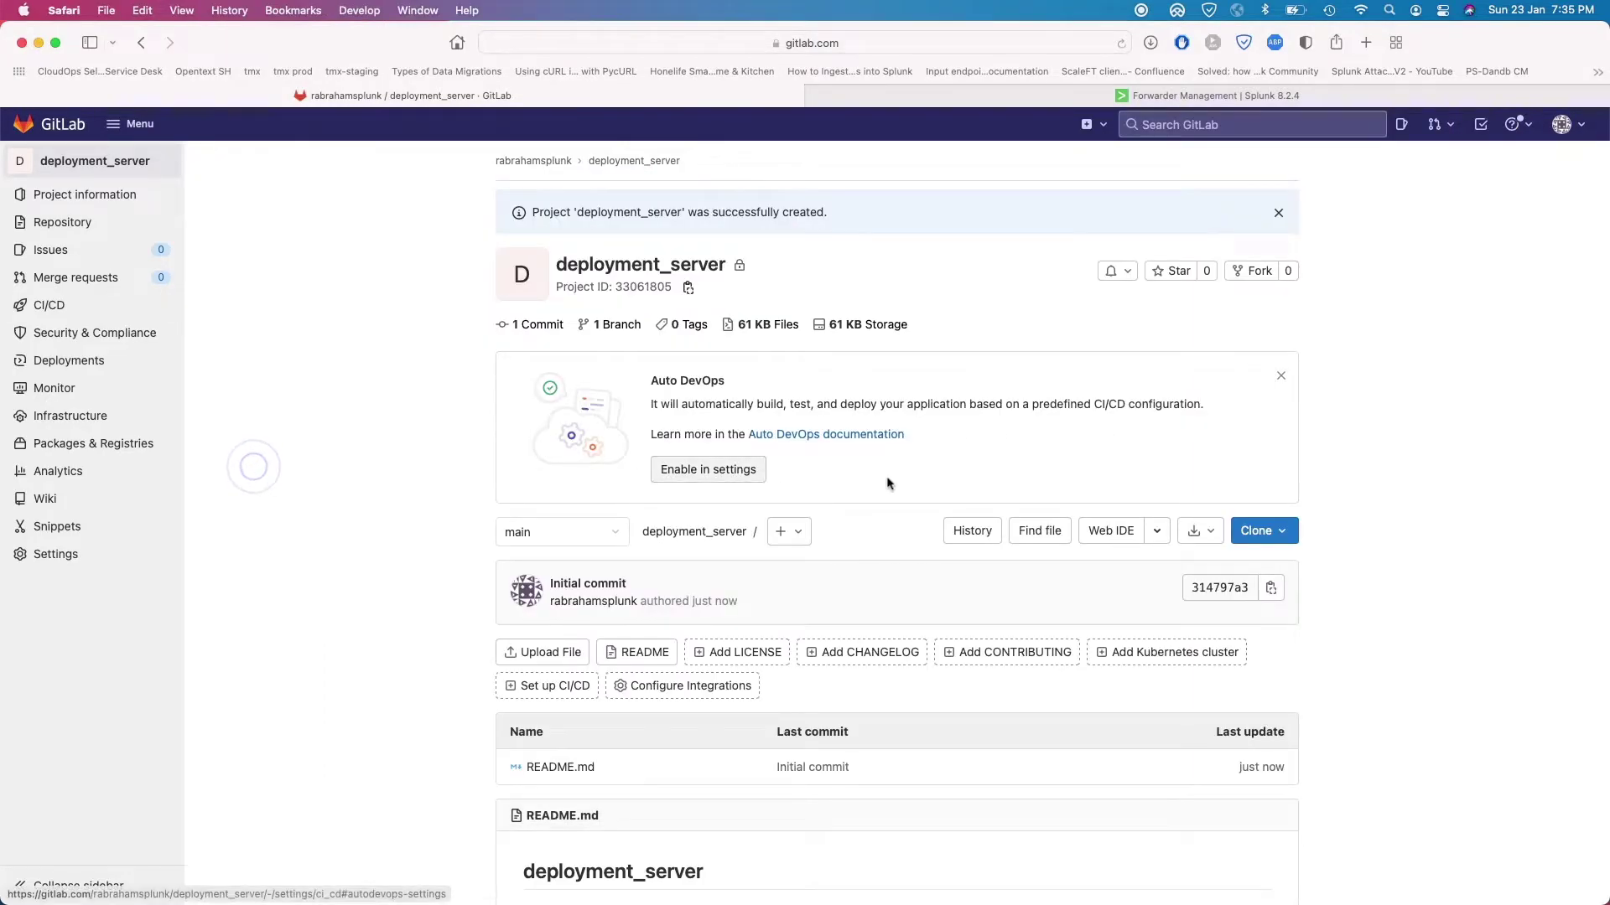
- Copy the deployment_server project's Clone with HTTPS URL
{"action": "left_click", "coordinate": [1258, 526]}
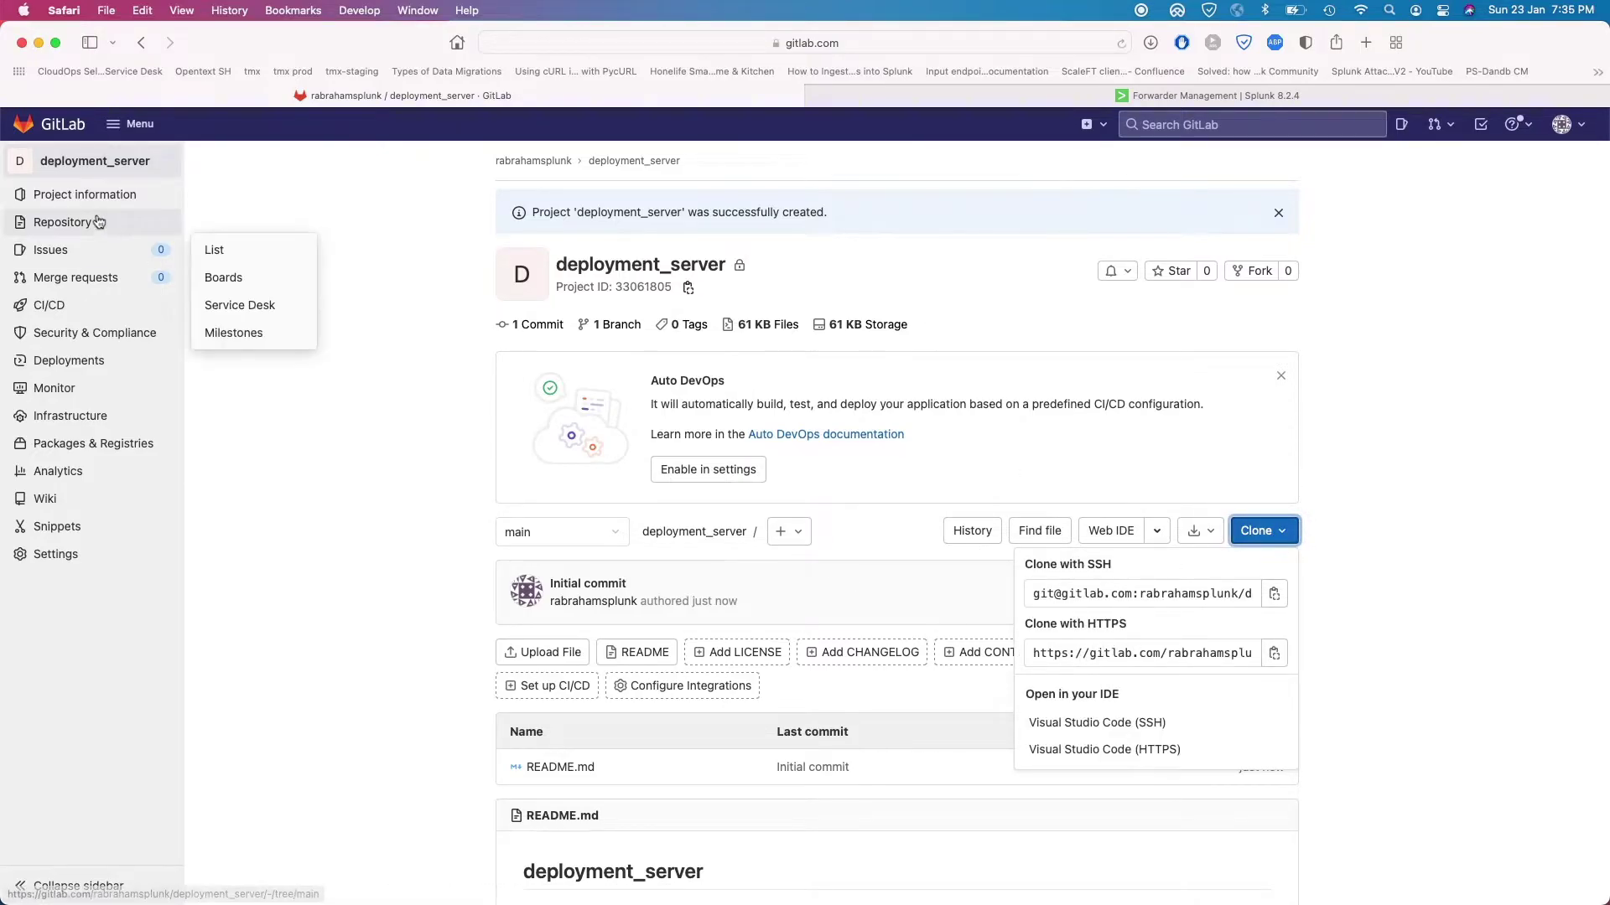
{"action": "left_click", "coordinate": [1081, 653]}
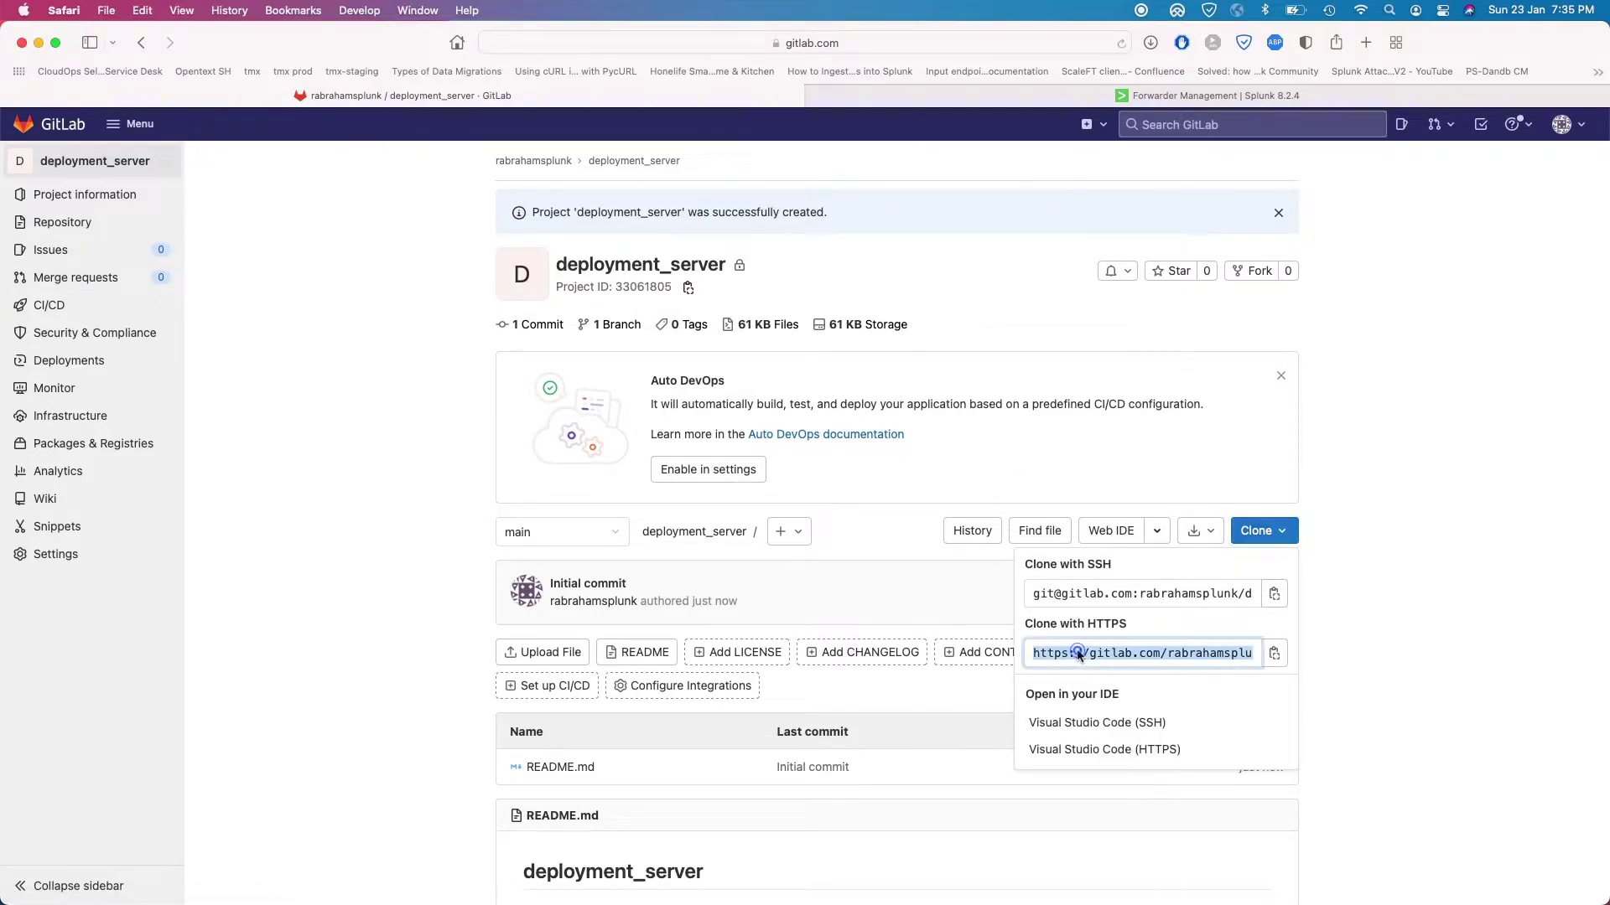
{"action": "left_click_drag", "start_coordinate": [1082, 653], "coordinate": [1258, 653]}
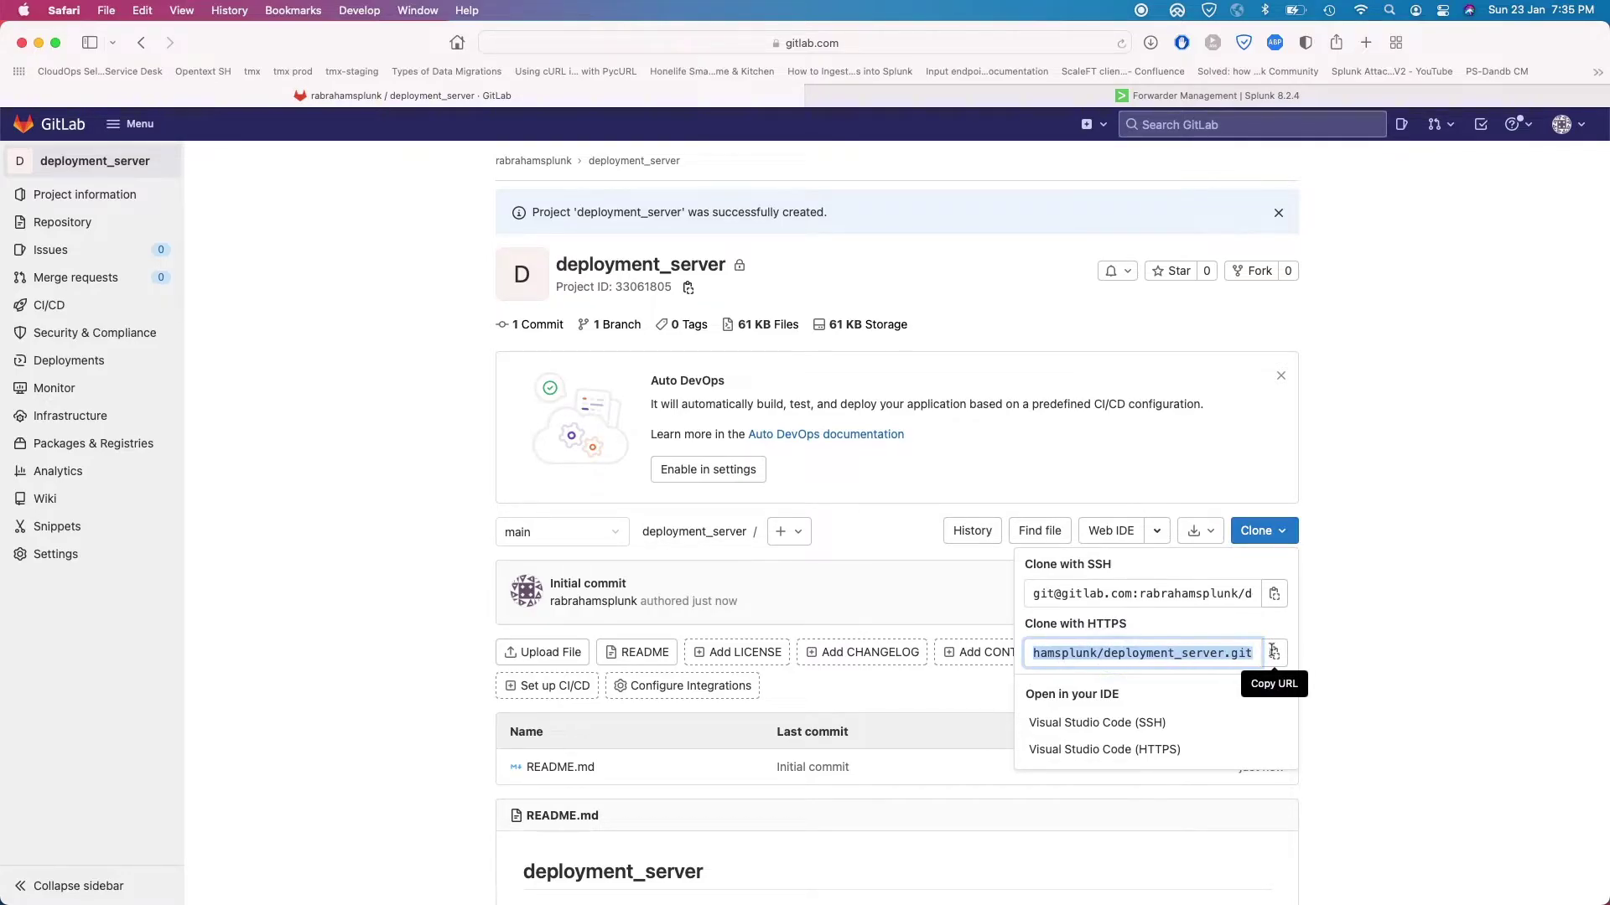
{"action": "left_click", "coordinate": [1275, 653]}
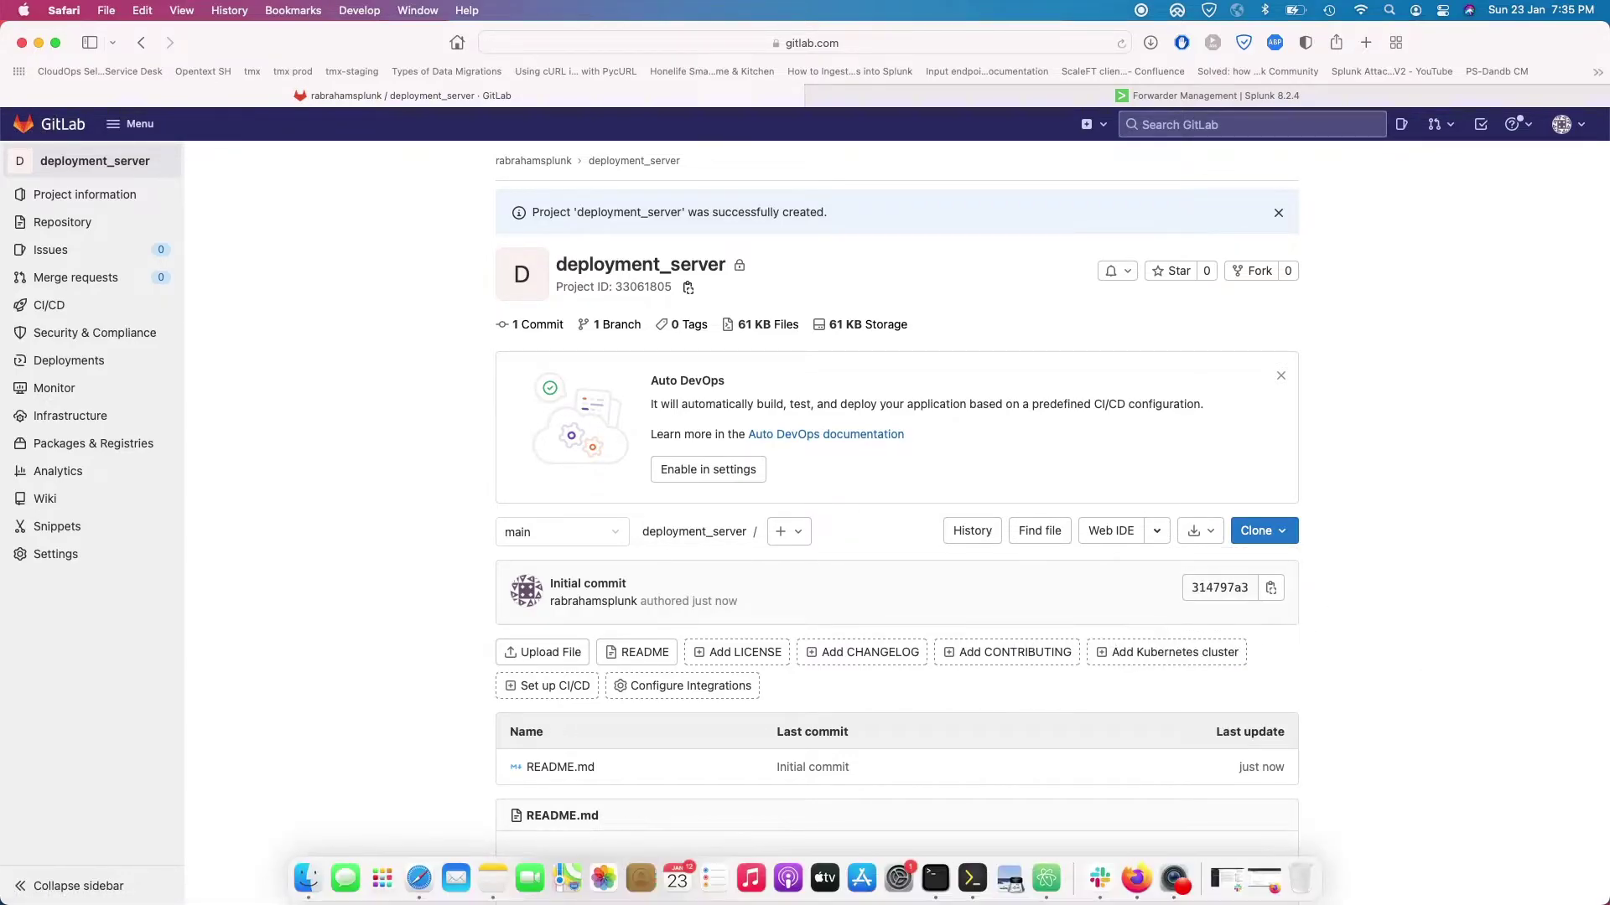
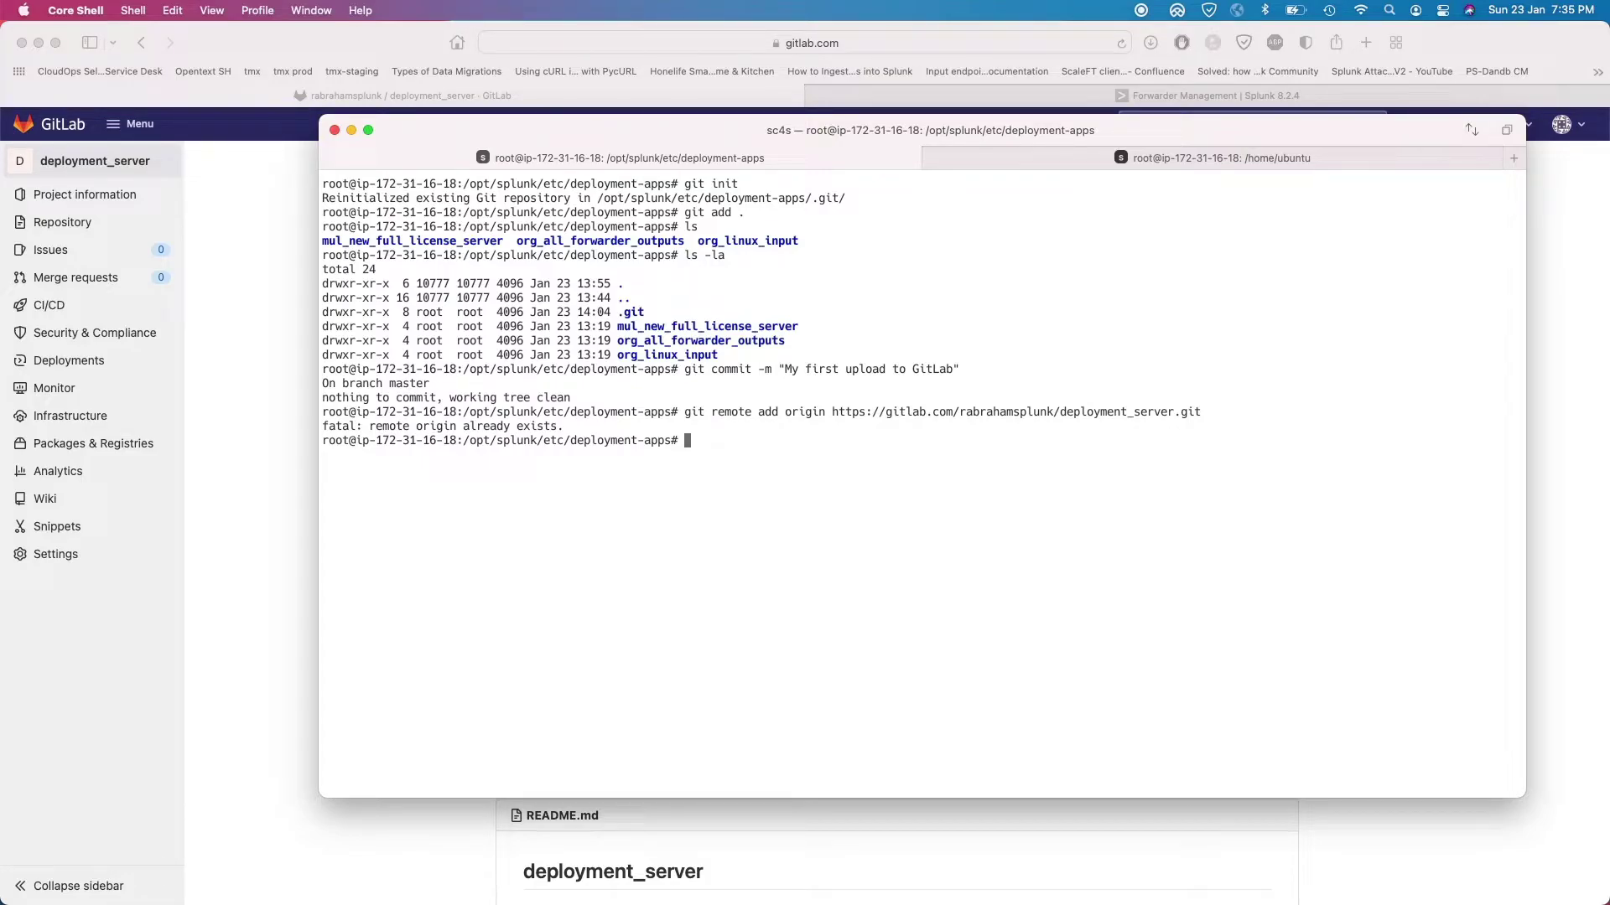
- Re-run the git remote add origin command, which reports that the remote already exists
{"action": "left_click", "coordinate": [1141, 10]}
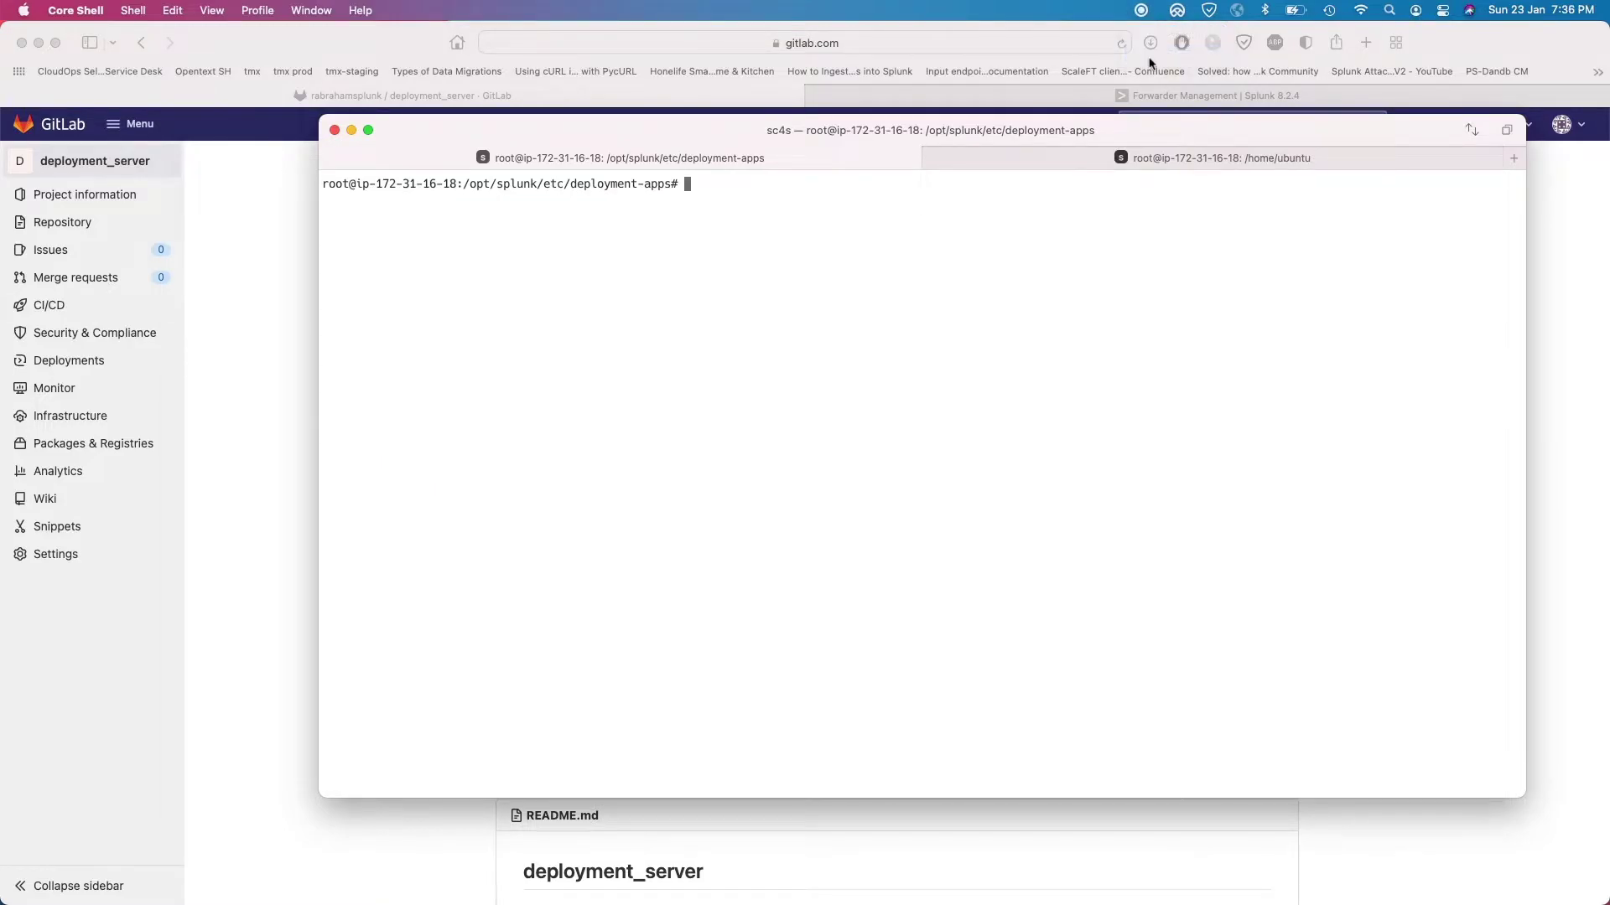
{"action": "key", "text": "Up"}
{"action": "key", "text": "Up"}
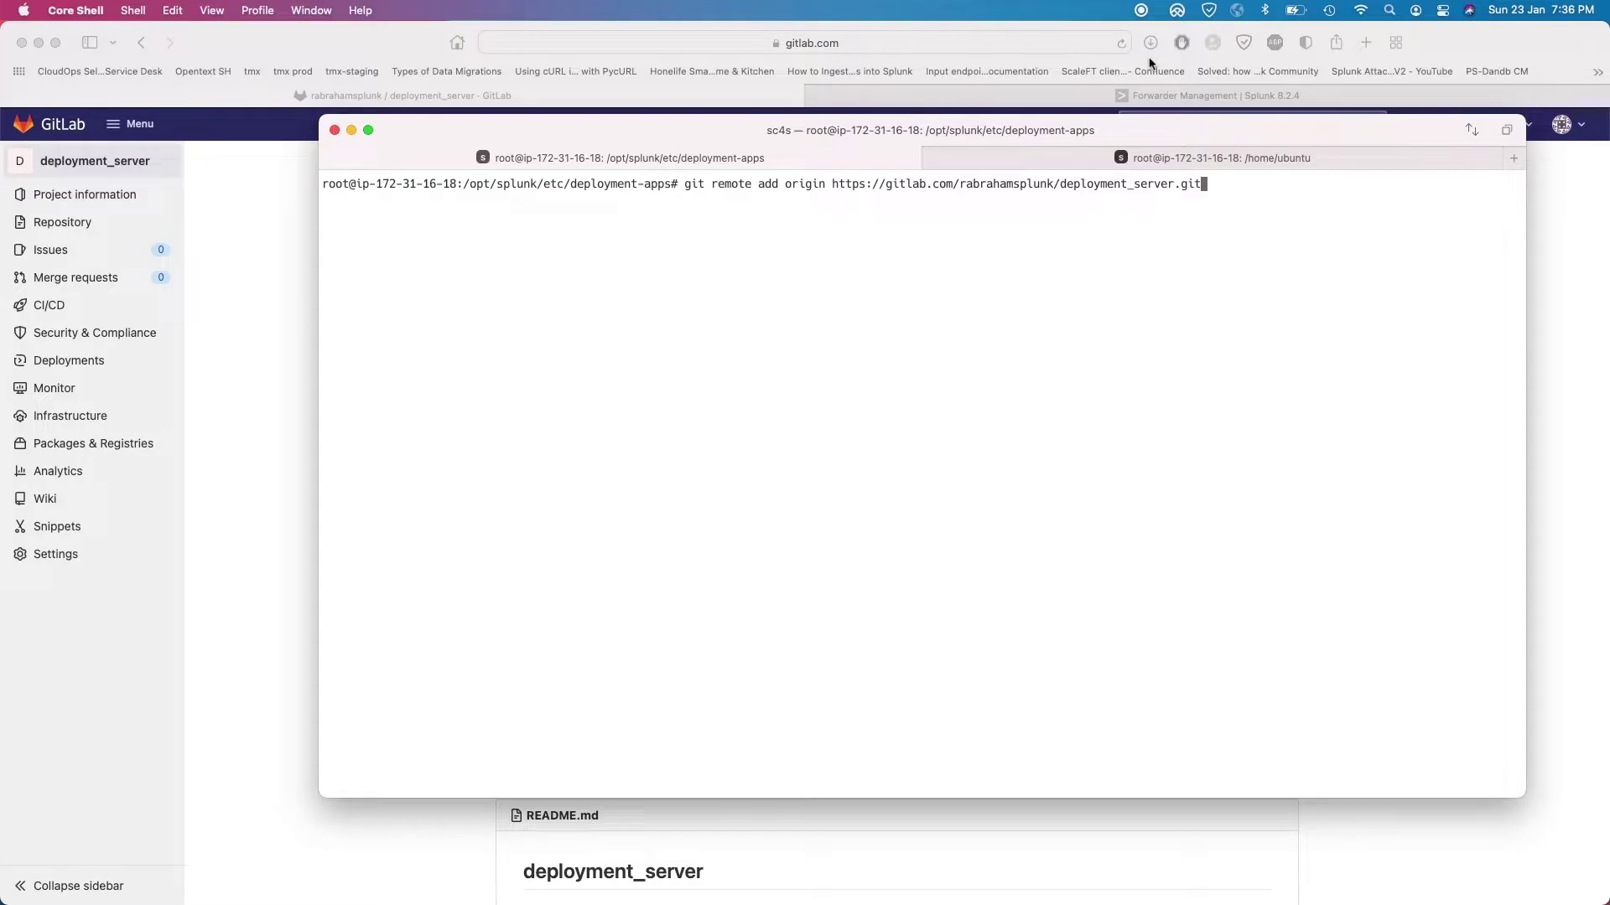
{"action": "key", "text": "Return"}
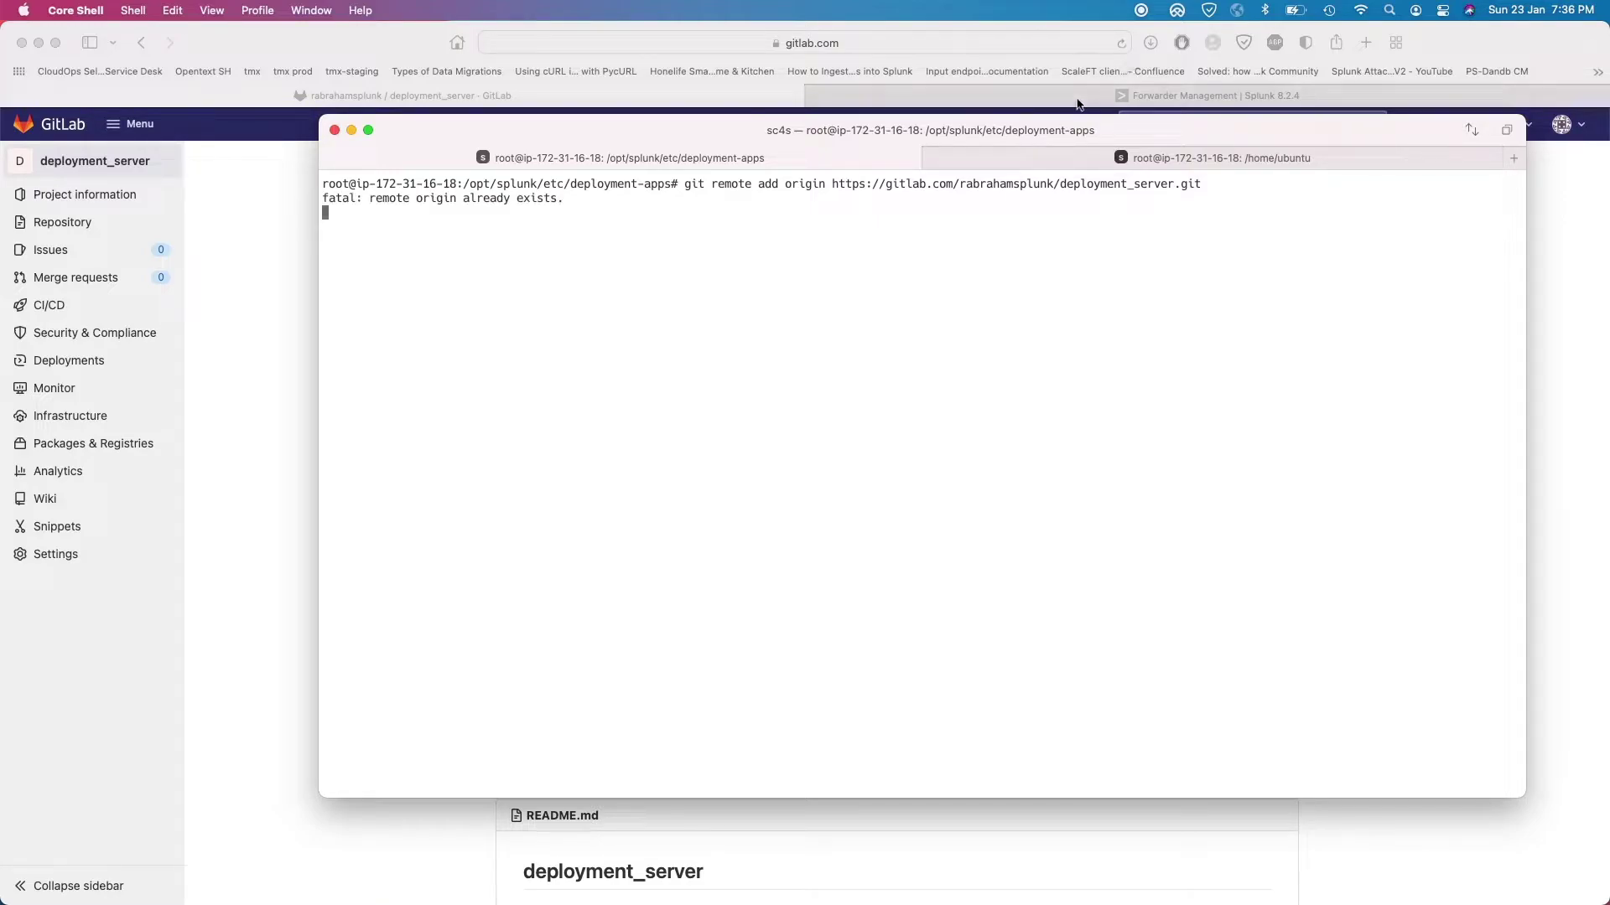
{"action": "left_click_drag", "start_coordinate": [566, 201], "coordinate": [469, 201]}
{"action": "left_click_drag", "start_coordinate": [682, 186], "coordinate": [1206, 182]}
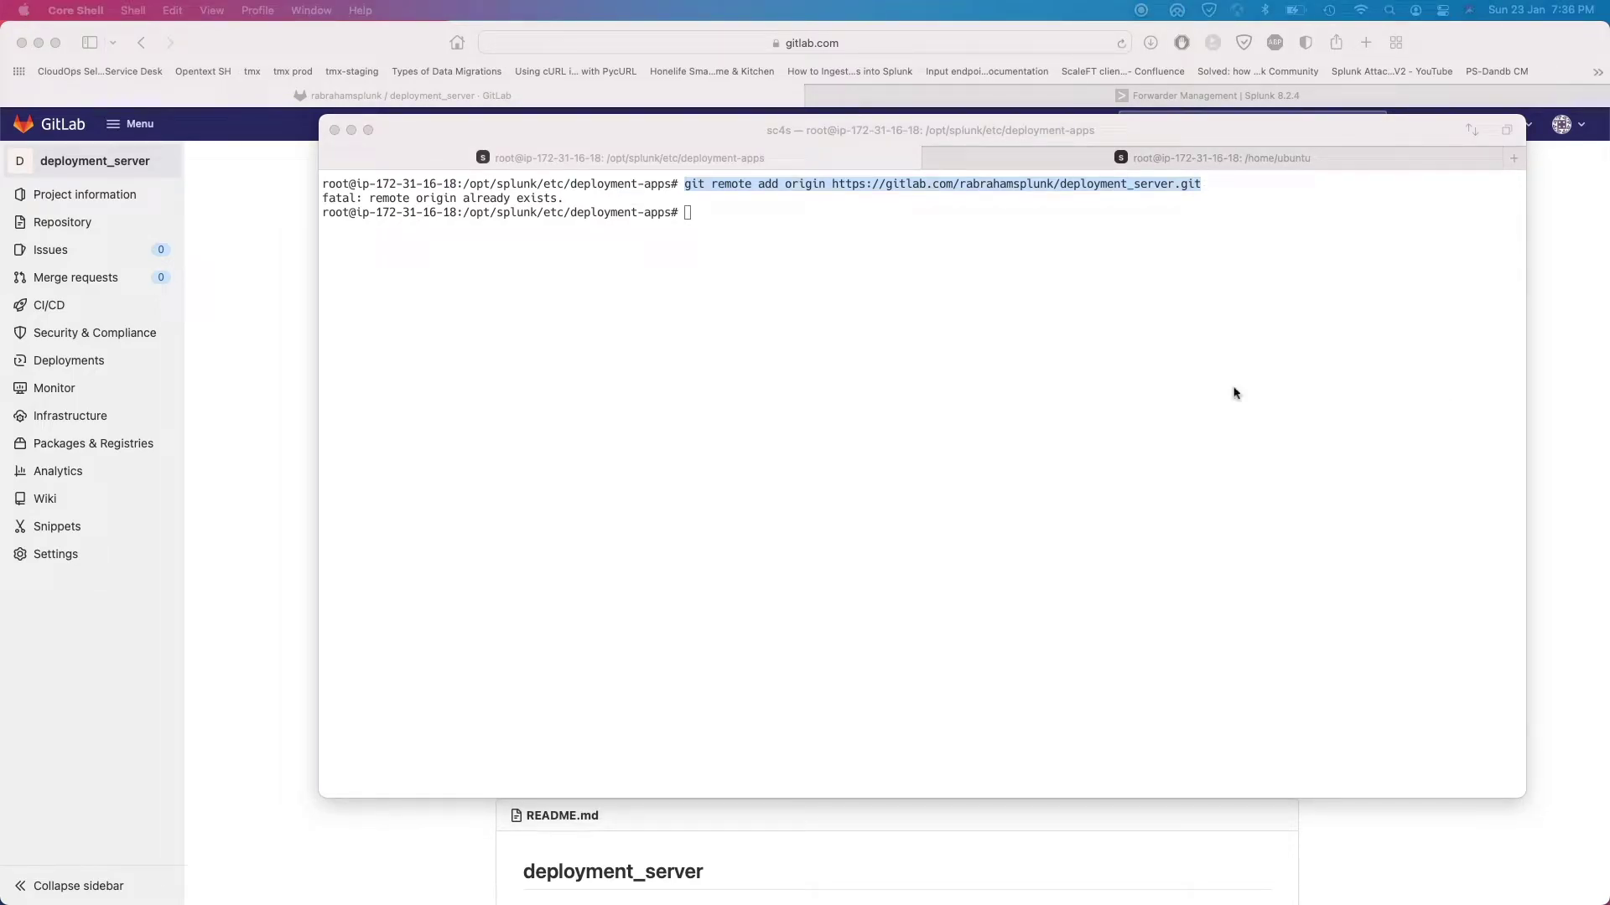
- Push master to GitLab with git push origin master, entering the GitLab username and password
{"action": "left_click", "coordinate": [475, 461]}
{"action": "type", "text": "git push origin master"}
{"action": "key", "text": "Return"}
{"action": "type", "text": "r"}
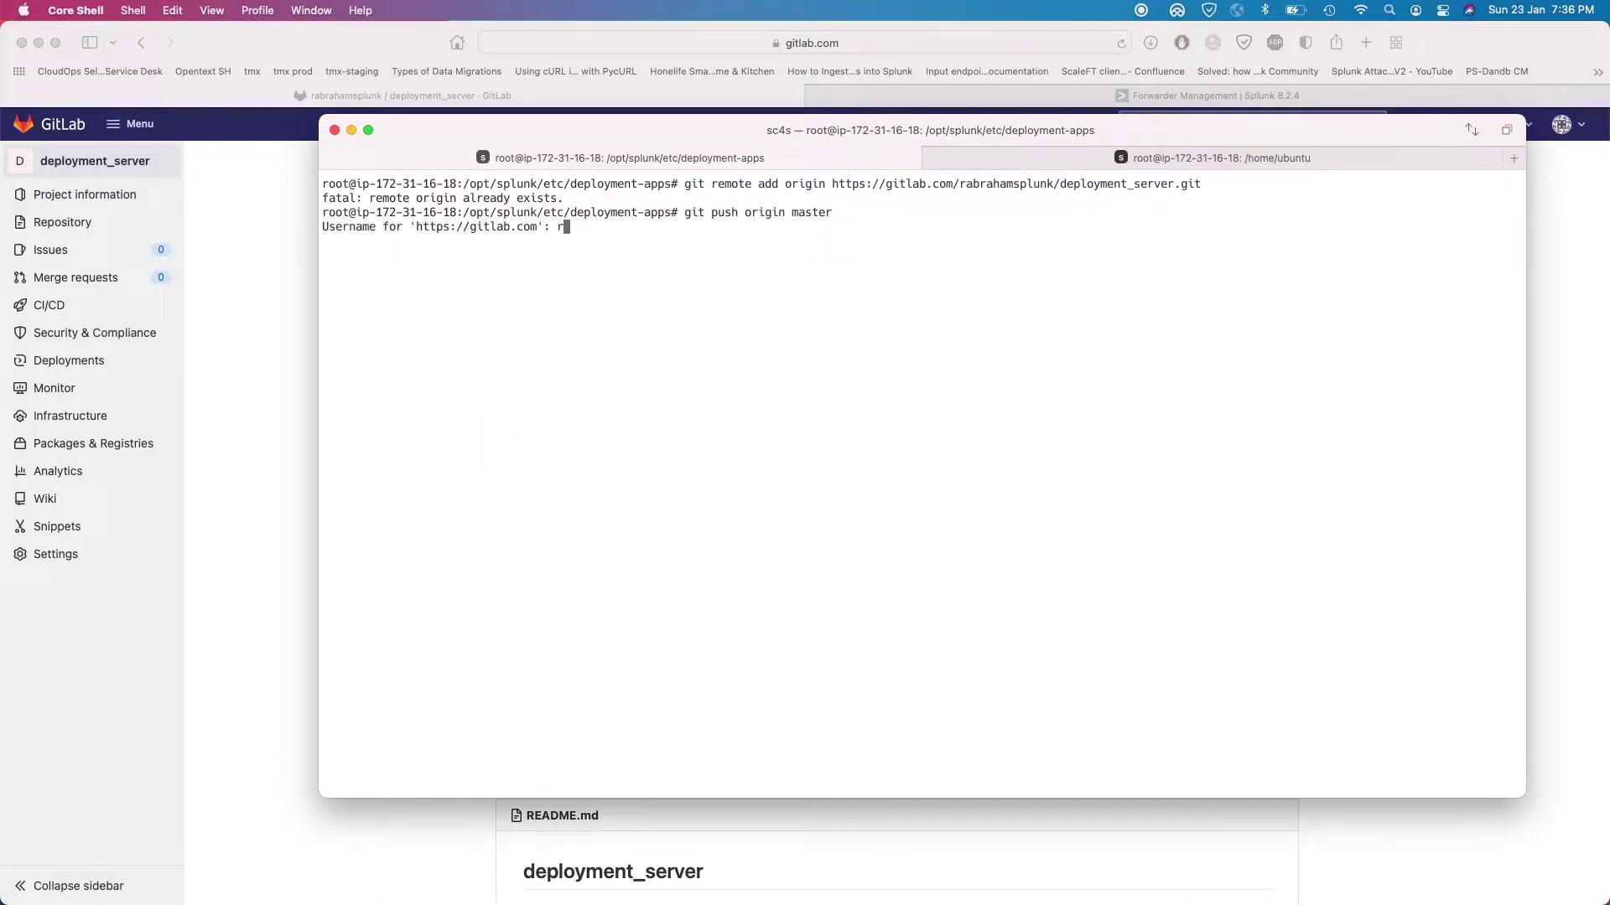
{"action": "type", "text": "abrahamsplunk"}
{"action": "key", "text": "Return"}
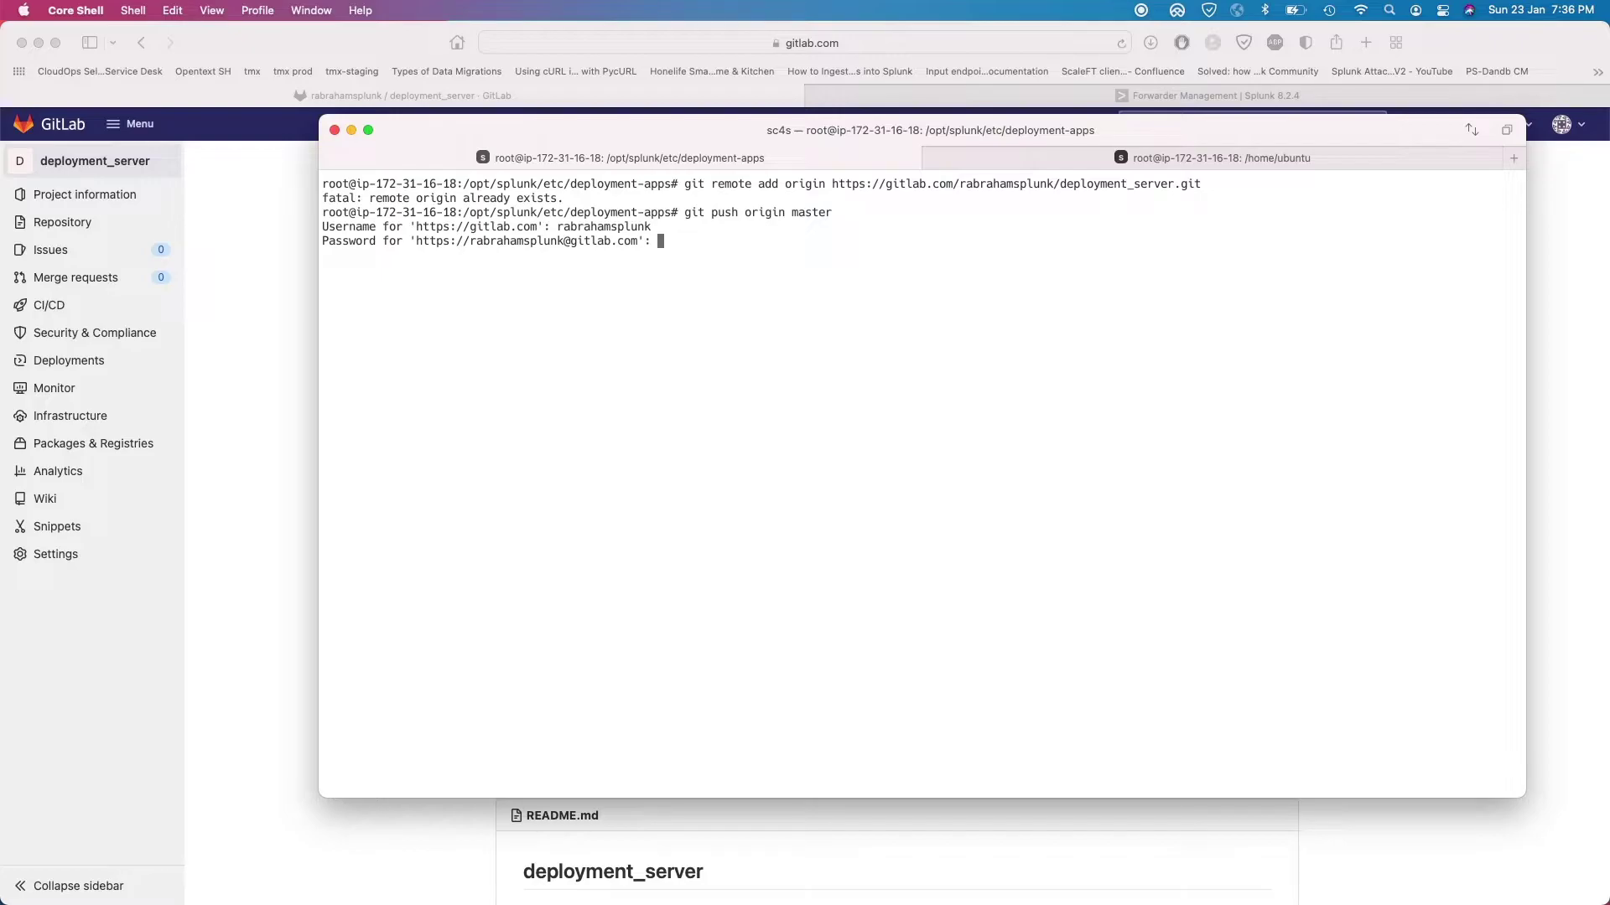
{"action": "key", "text": "Return"}
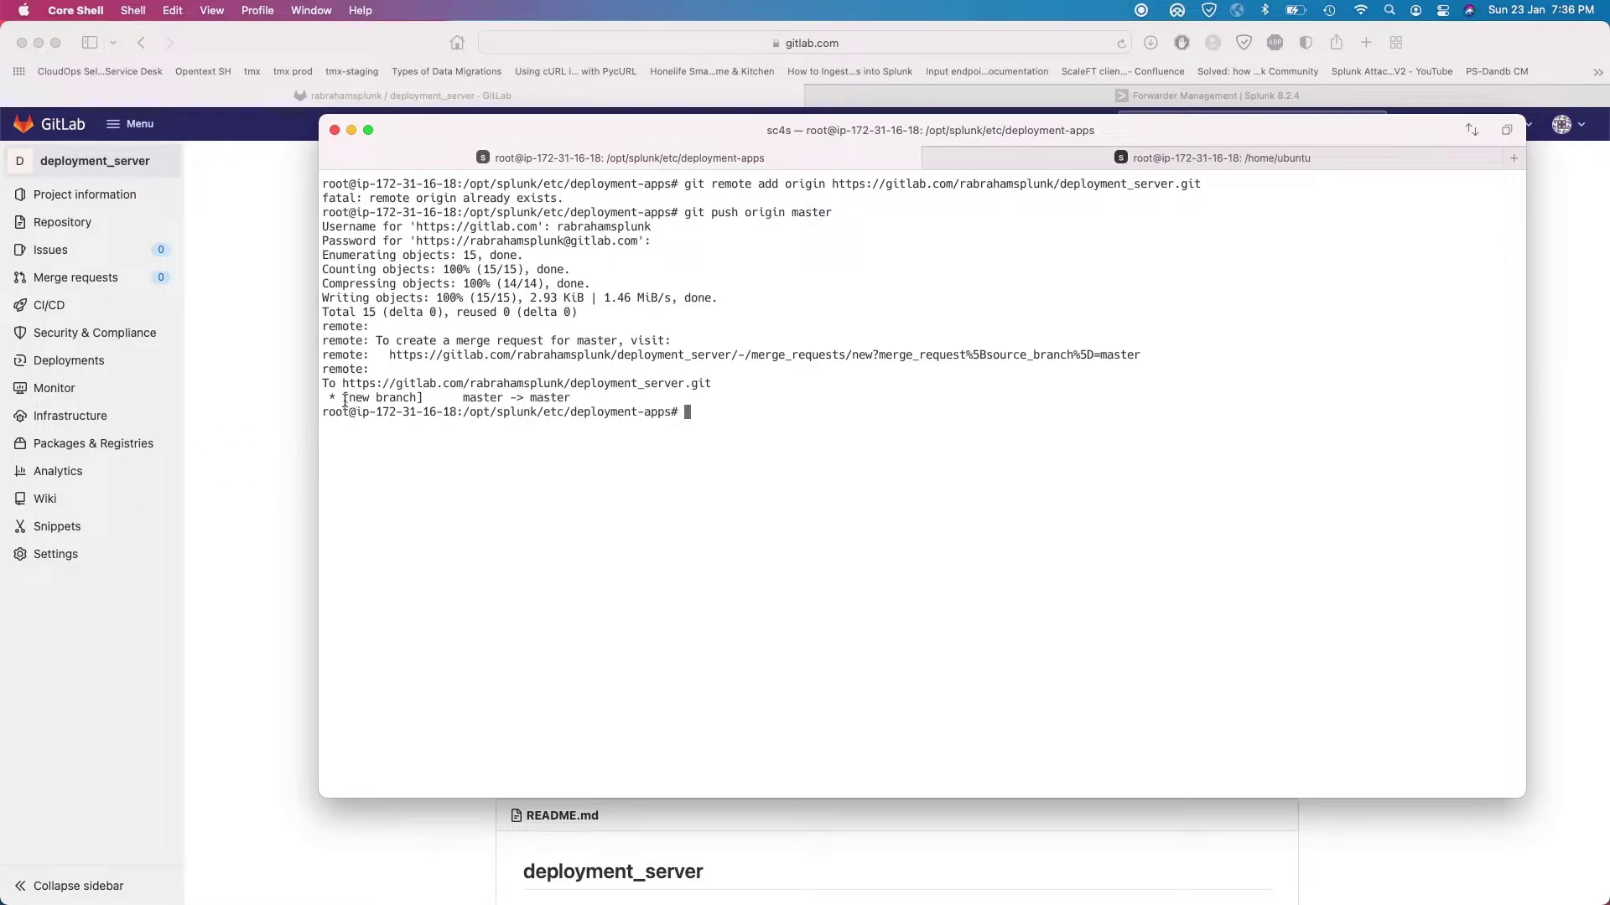
{"action": "left_click_drag", "start_coordinate": [342, 398], "coordinate": [575, 412]}
{"action": "left_click", "coordinate": [1032, 470]}
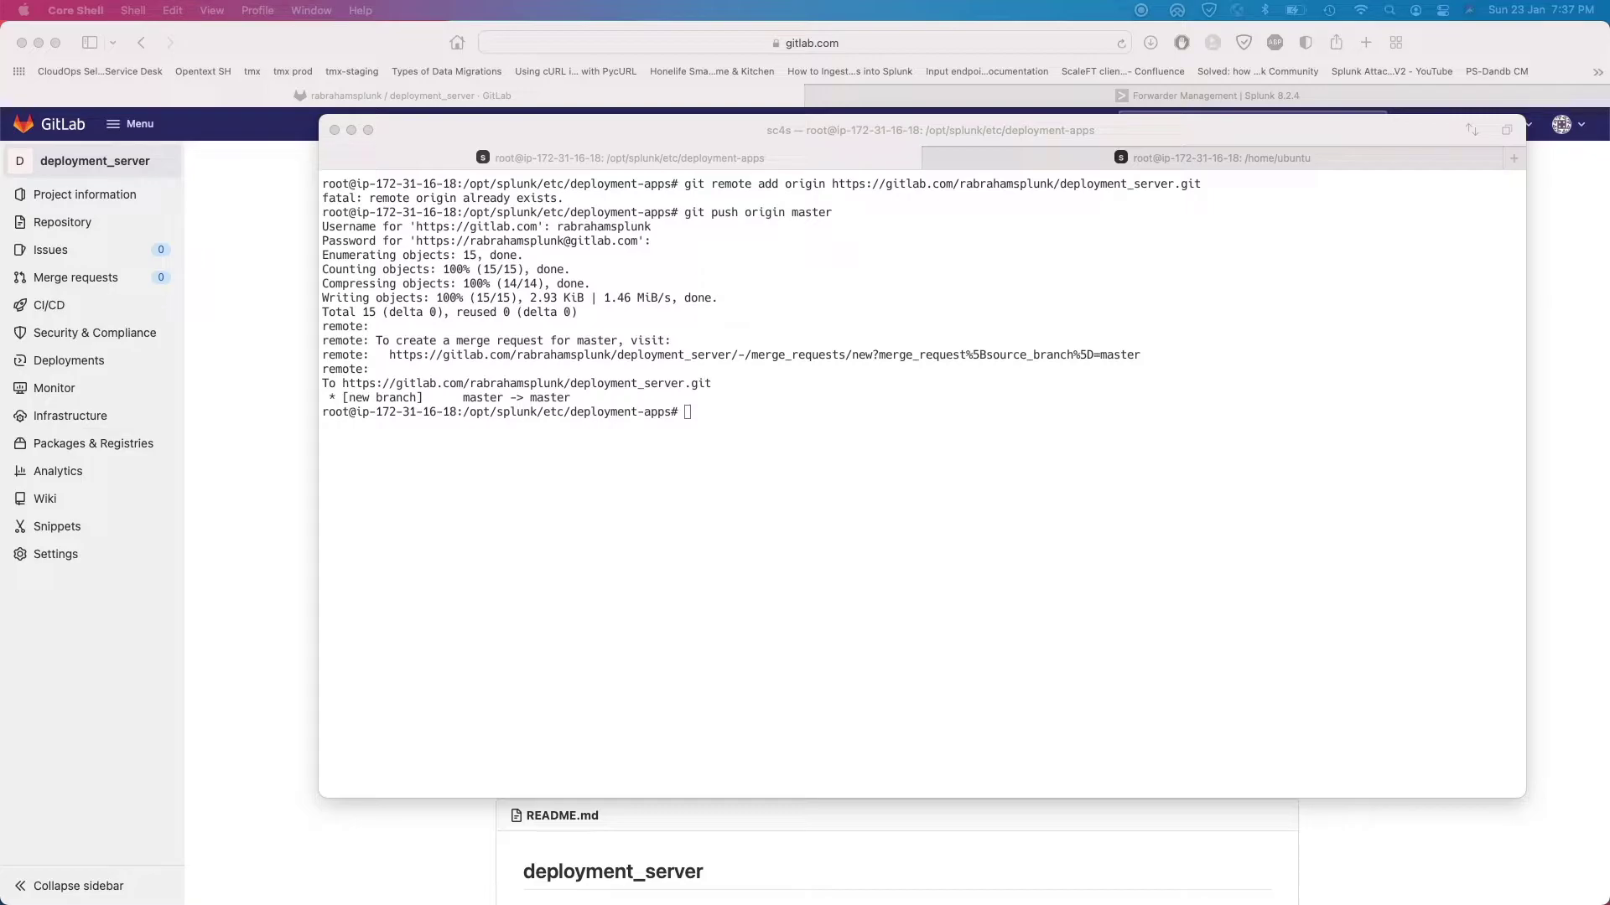
- Run git pull origin master with GitLab credentials, confirming it reports Already up to date
{"action": "left_click", "coordinate": [868, 706]}
{"action": "type", "text": "git pull origin master"}
{"action": "key", "text": "Return"}
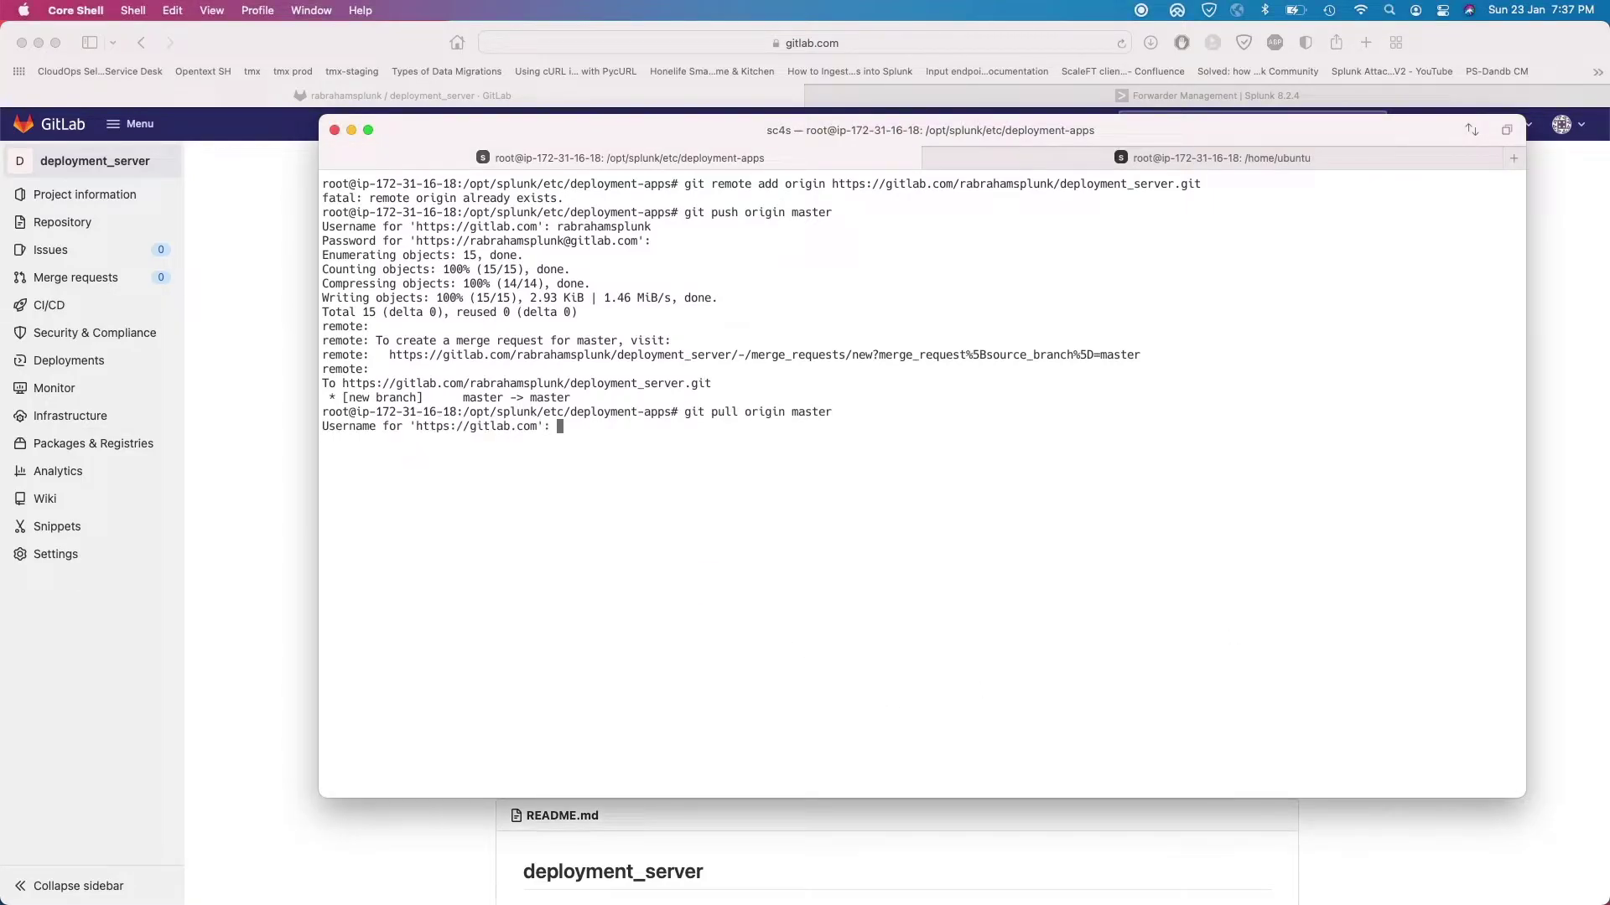
{"action": "type", "text": "rabraham"}
{"action": "key", "text": "Return"}
{"action": "key", "text": "Return"}
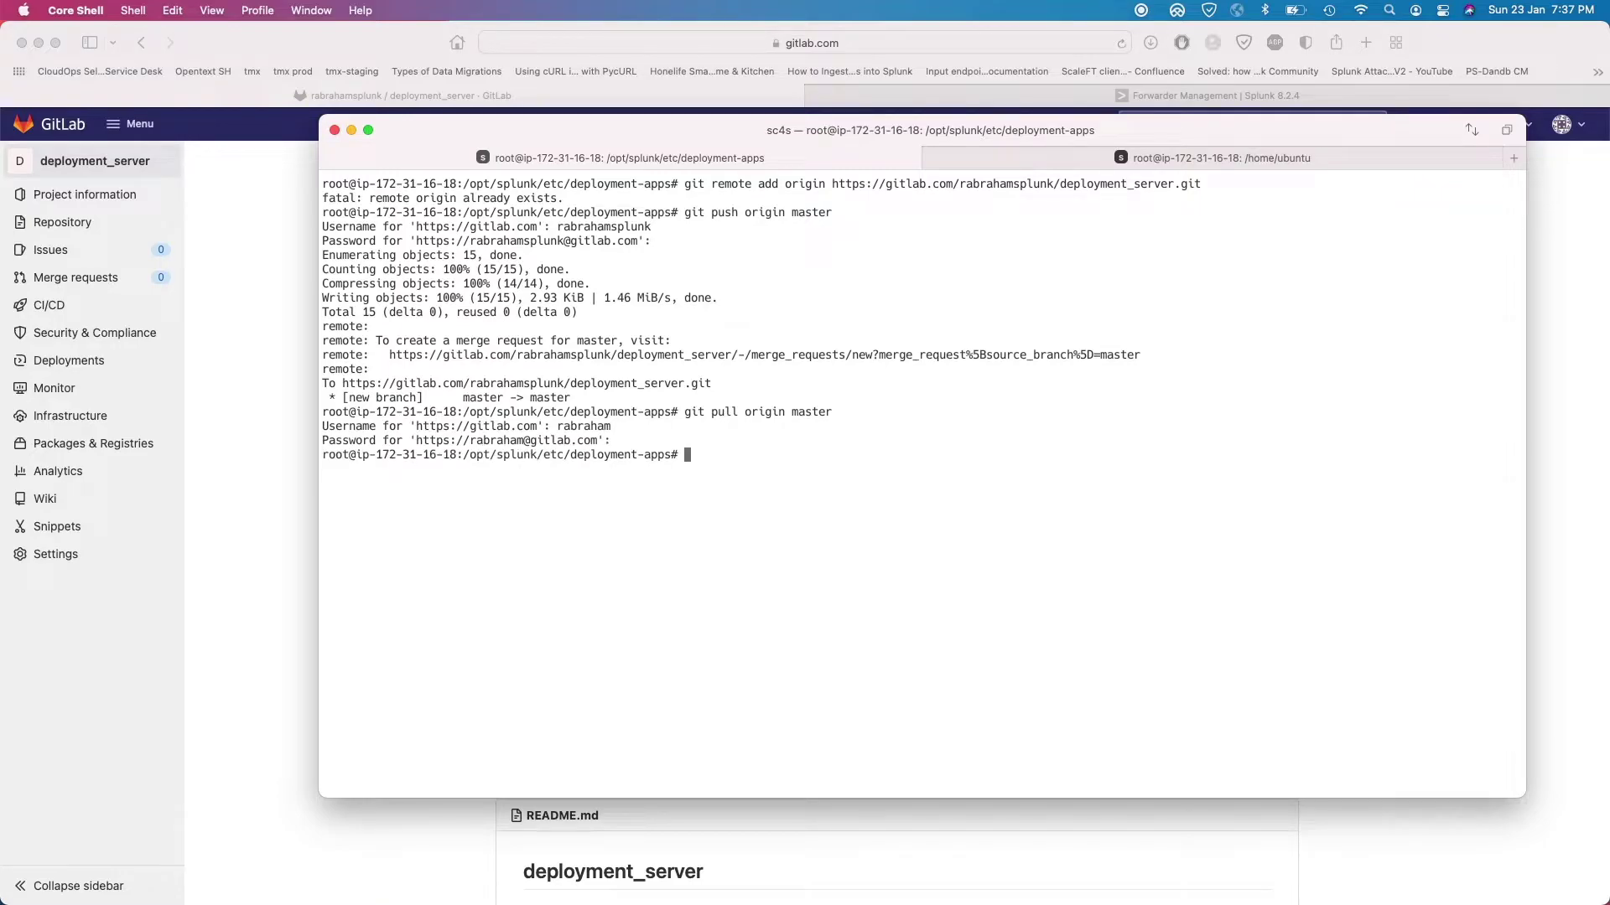
{"action": "key", "text": "Up"}
{"action": "key", "text": "Return"}
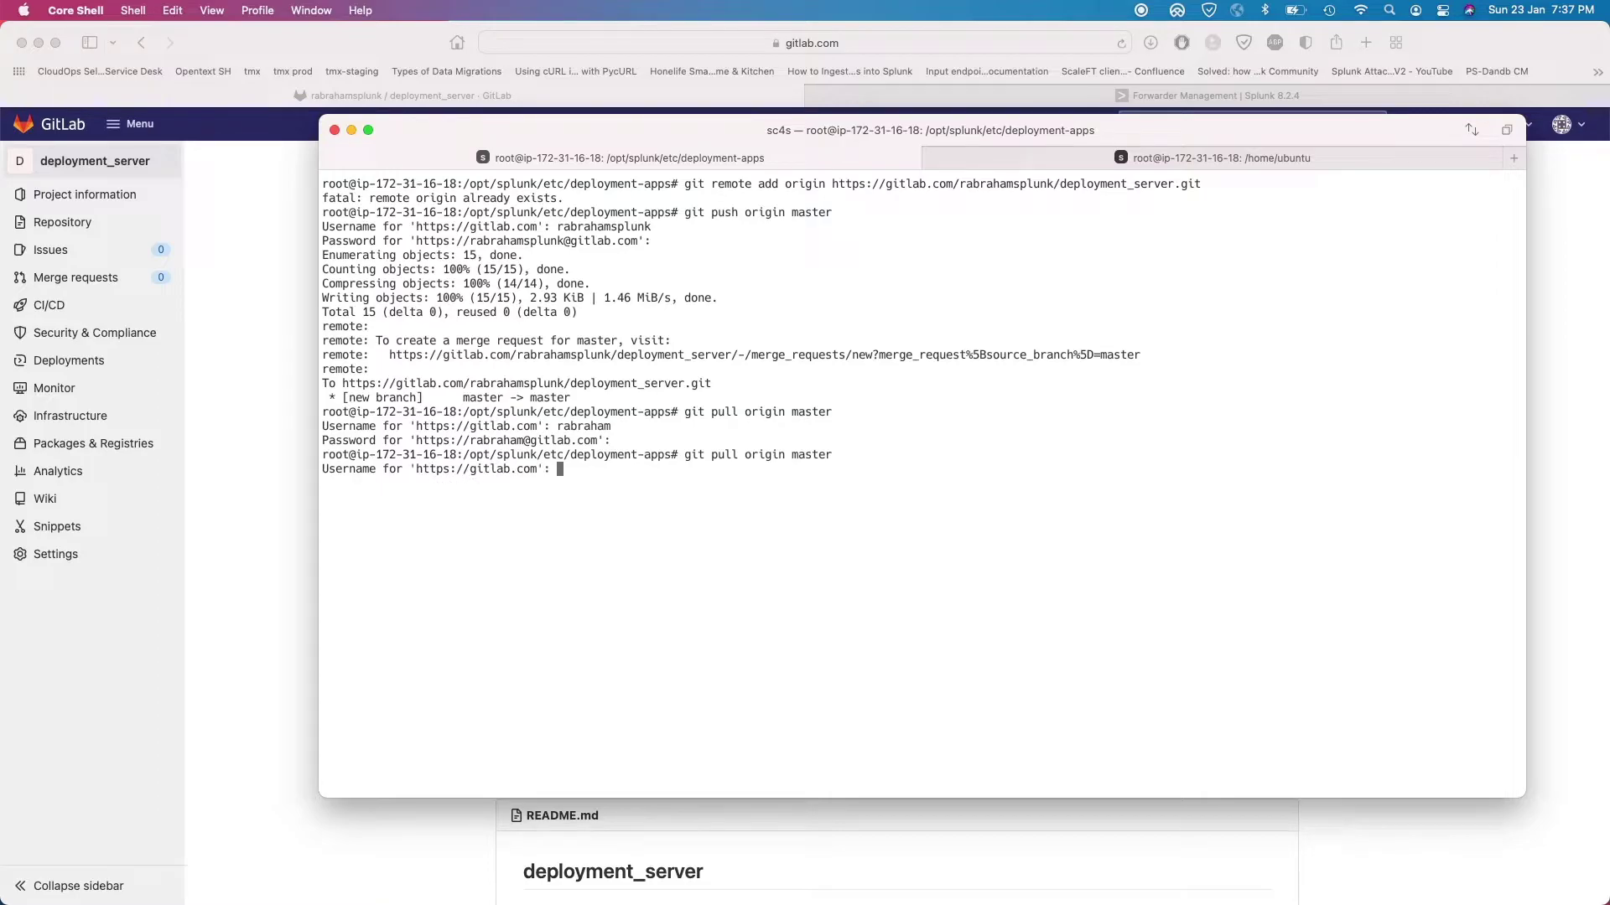
{"action": "type", "text": "rabrahamsplunk"}
{"action": "key", "text": "Return"}
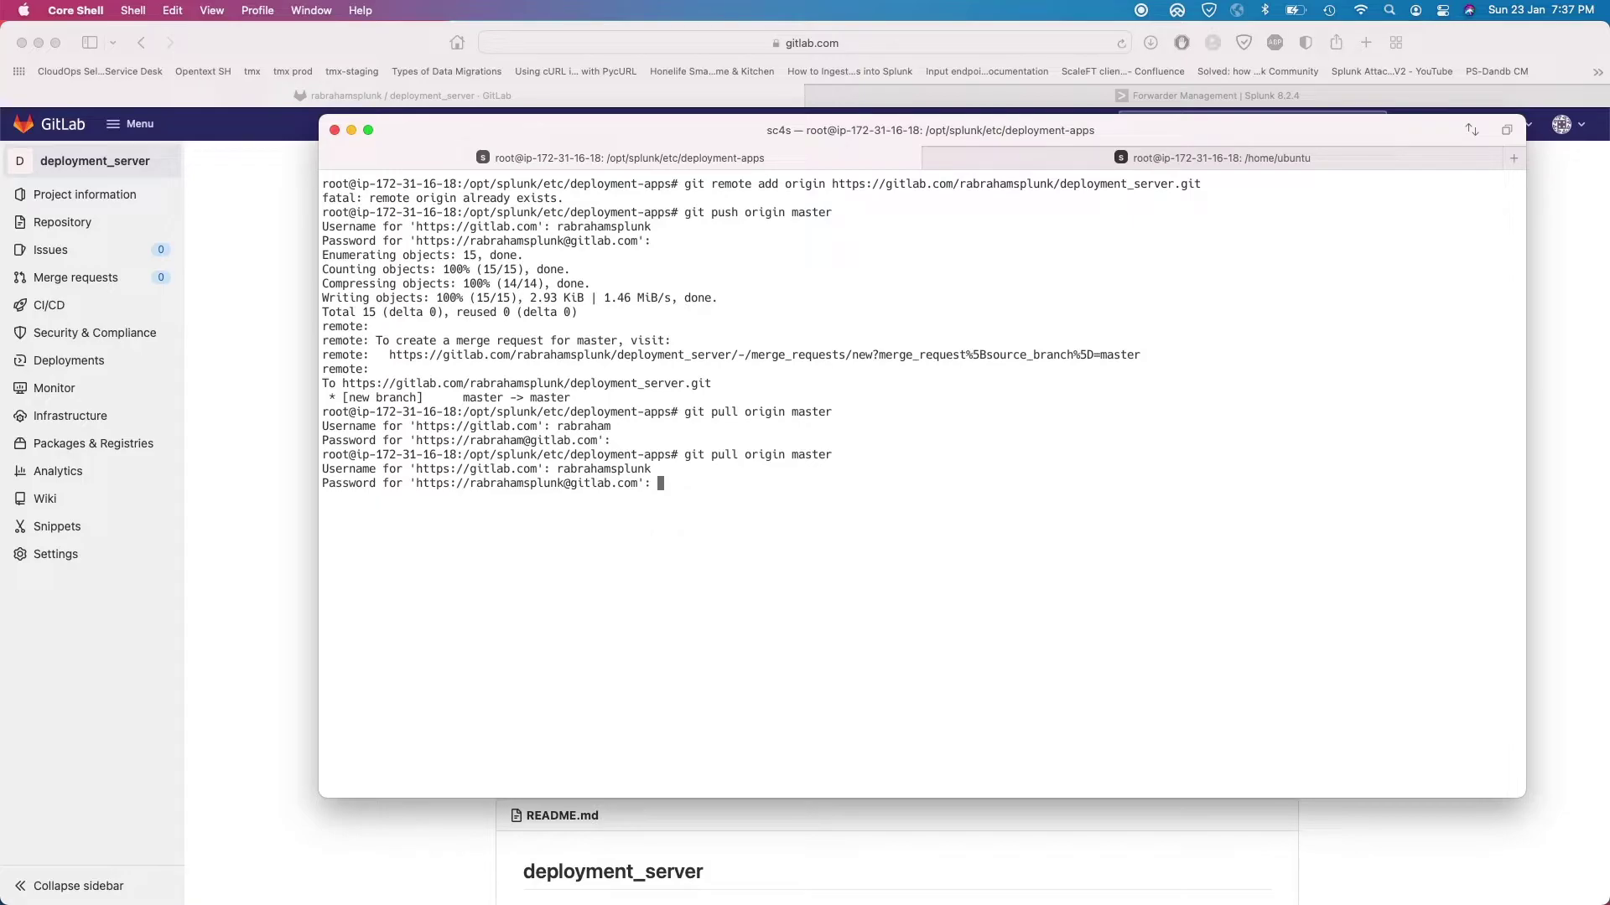
{"action": "key", "text": "Return"}
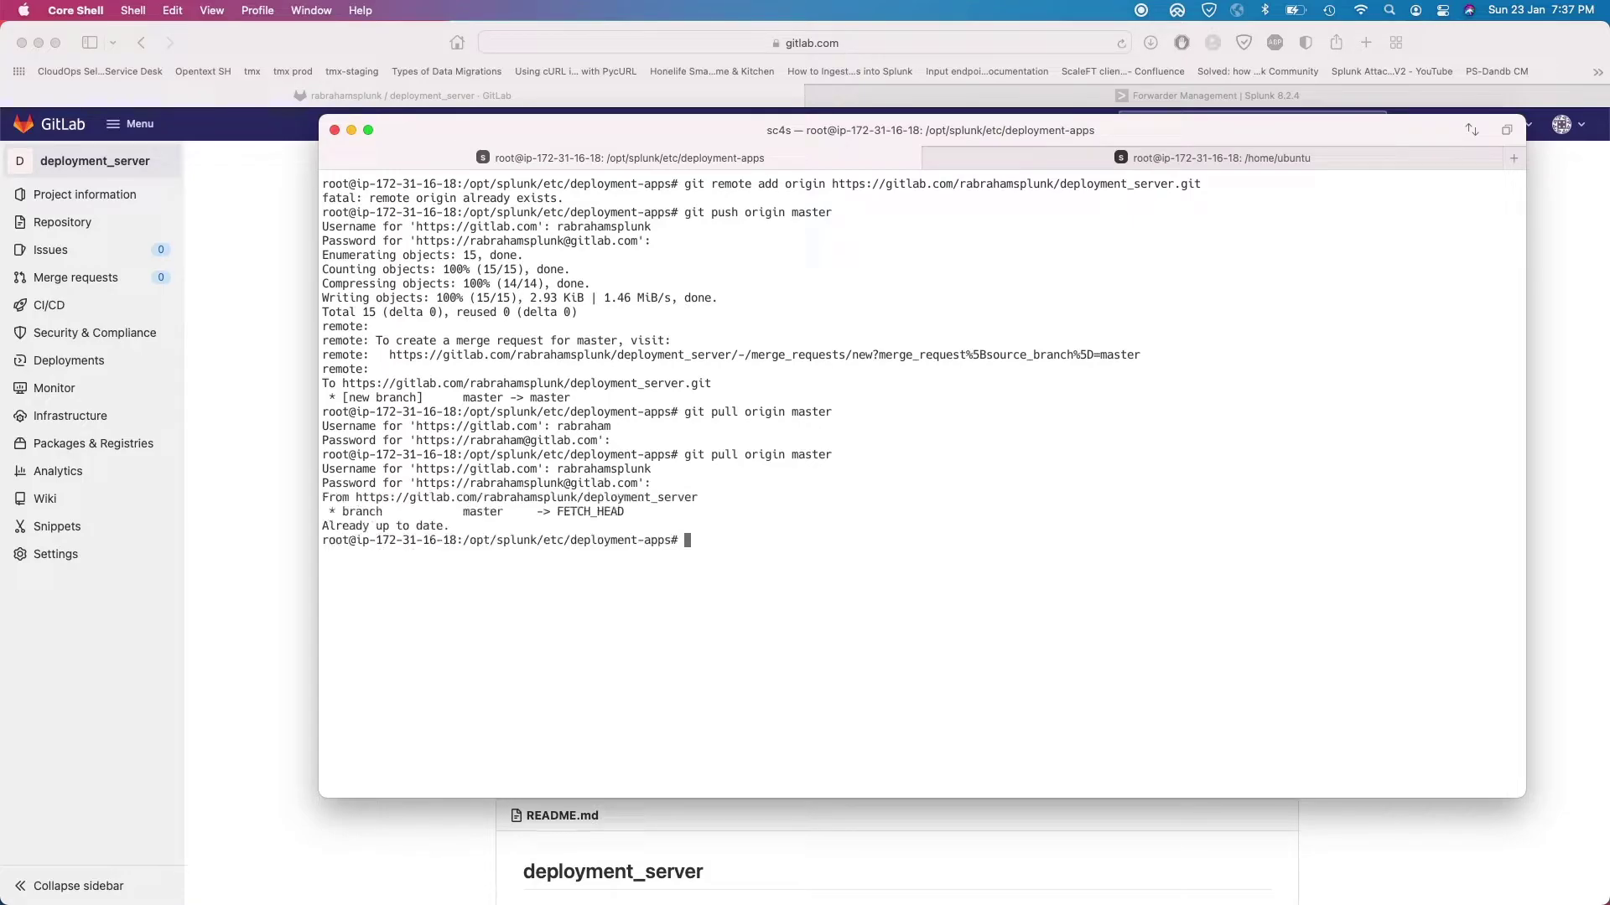
{"action": "key", "text": "Return"}
{"action": "key", "text": "Return"}
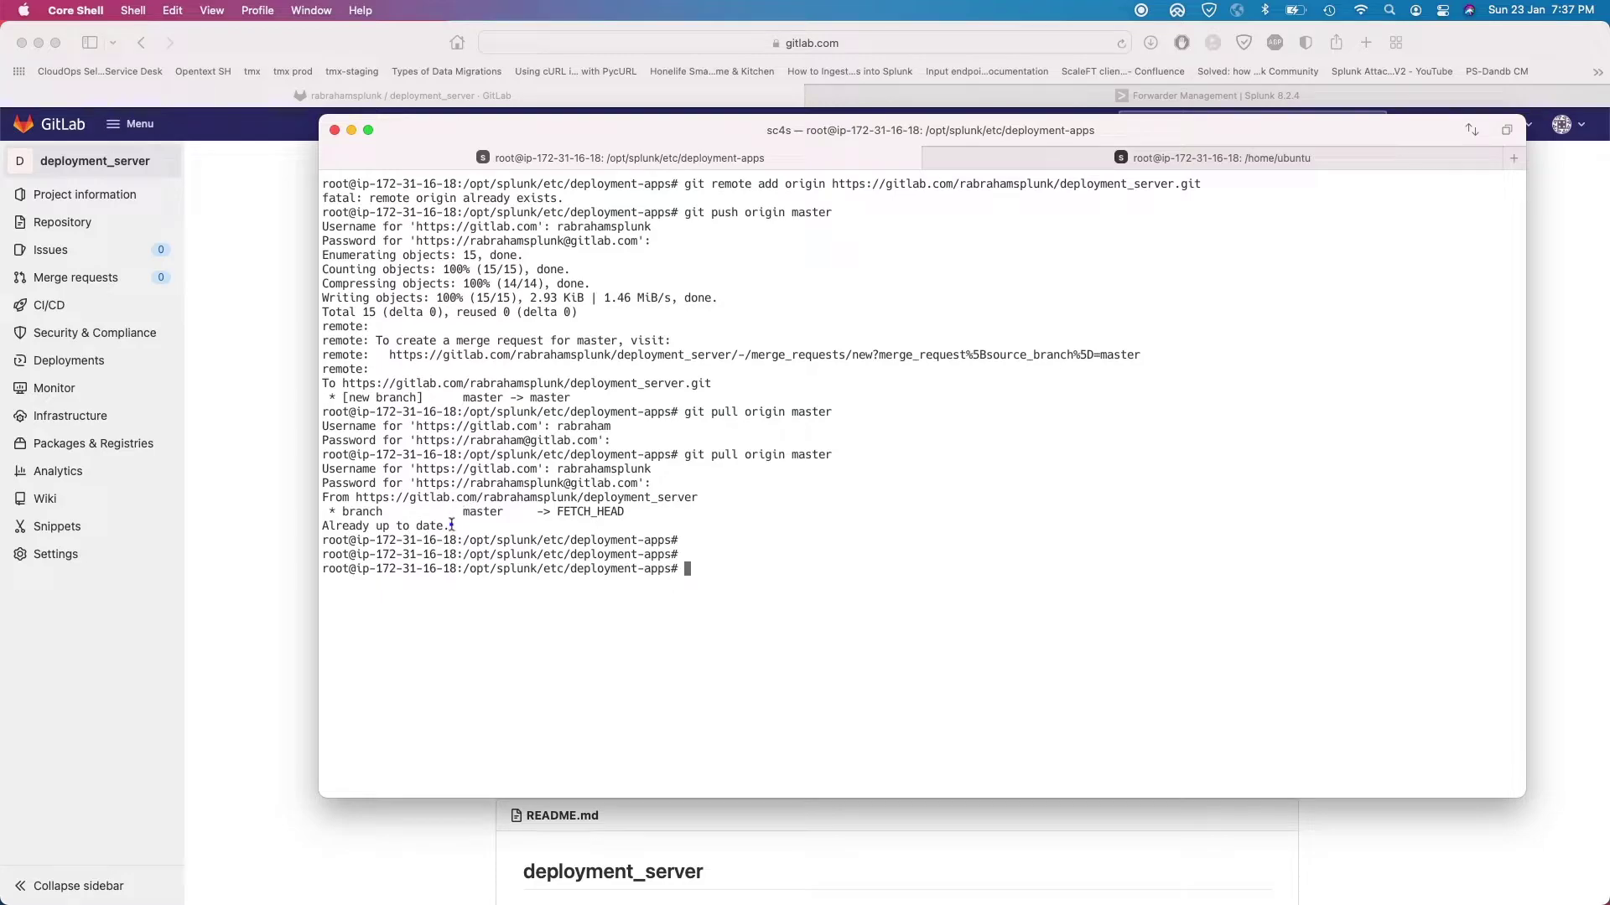
{"action": "triple_click", "coordinate": [451, 526]}
{"action": "left_click", "coordinate": [1079, 632]}
- Clear the terminal, list the deployment-apps folders with ls, and bring the GitLab page forward
{"action": "type", "text": "clear"}
{"action": "key", "text": "Return"}
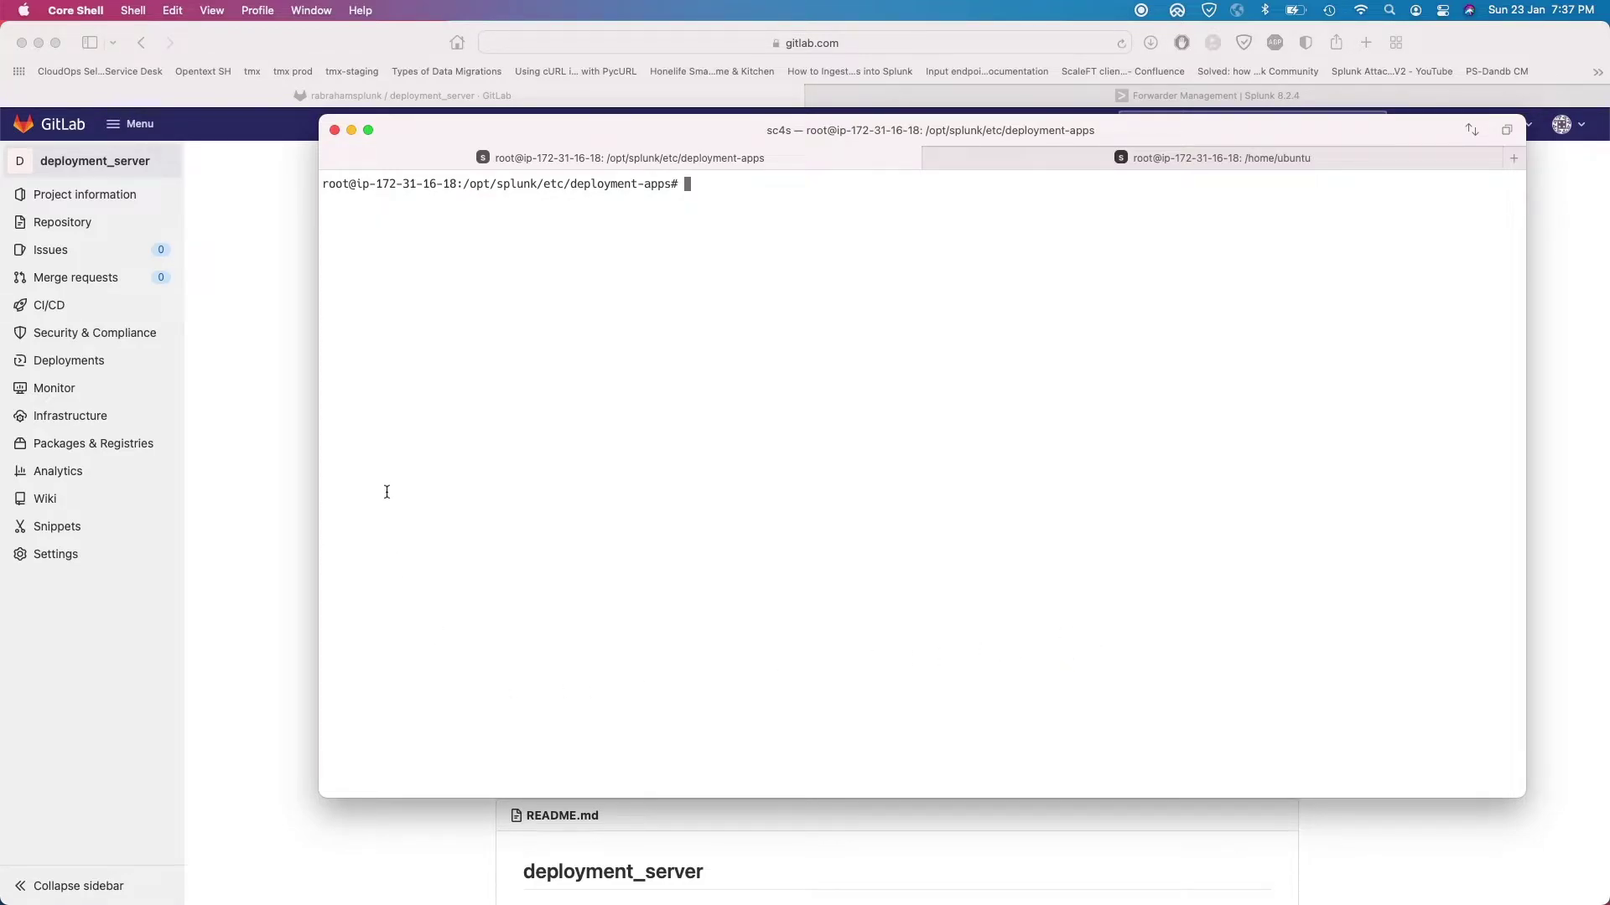
{"action": "left_click", "coordinate": [275, 496]}
{"action": "key", "text": "super+grave"}
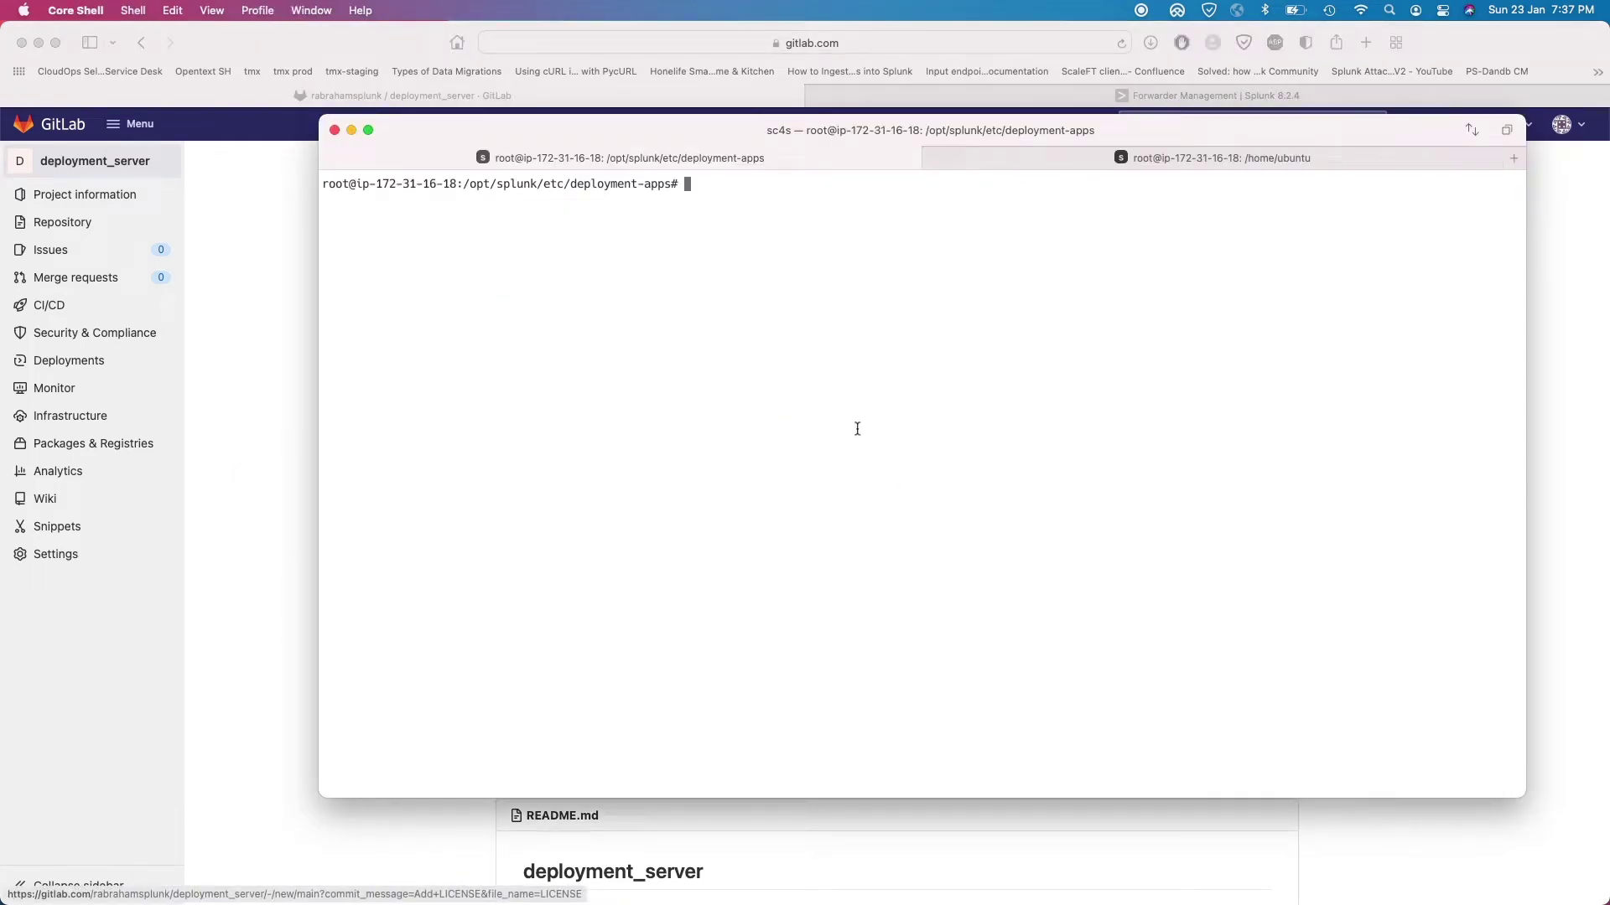
{"action": "type", "text": "ls"}
{"action": "key", "text": "Return"}
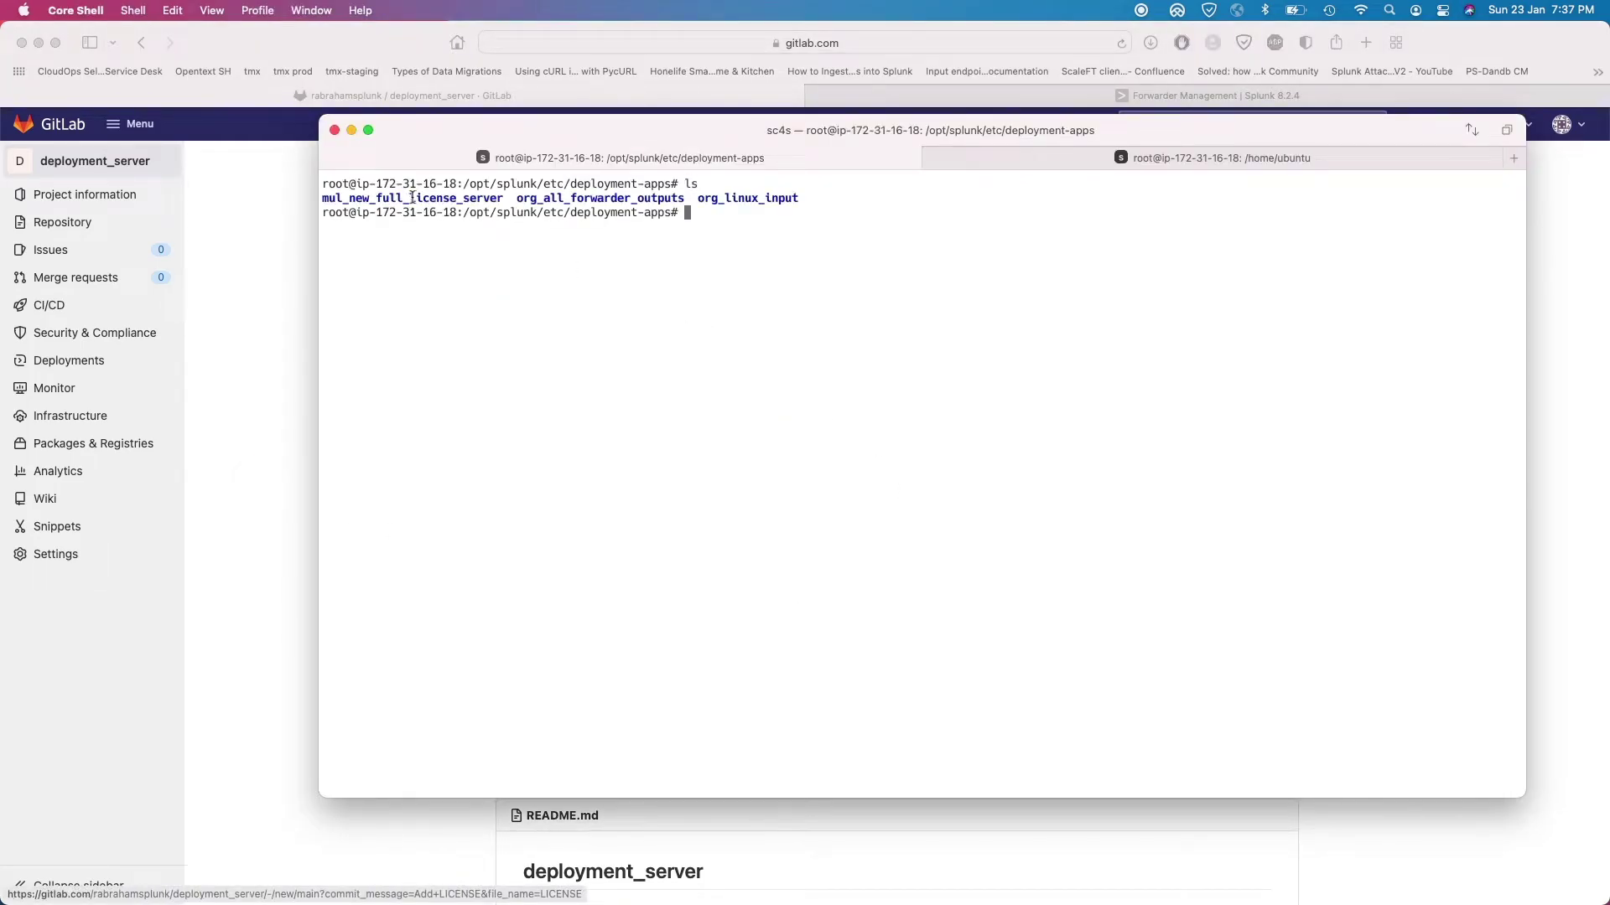
{"action": "left_click_drag", "start_coordinate": [335, 197], "coordinate": [790, 205]}
{"action": "left_click", "coordinate": [778, 239]}
{"action": "left_click", "coordinate": [342, 38]}
{"action": "mouse_move", "coordinate": [99, 221]}
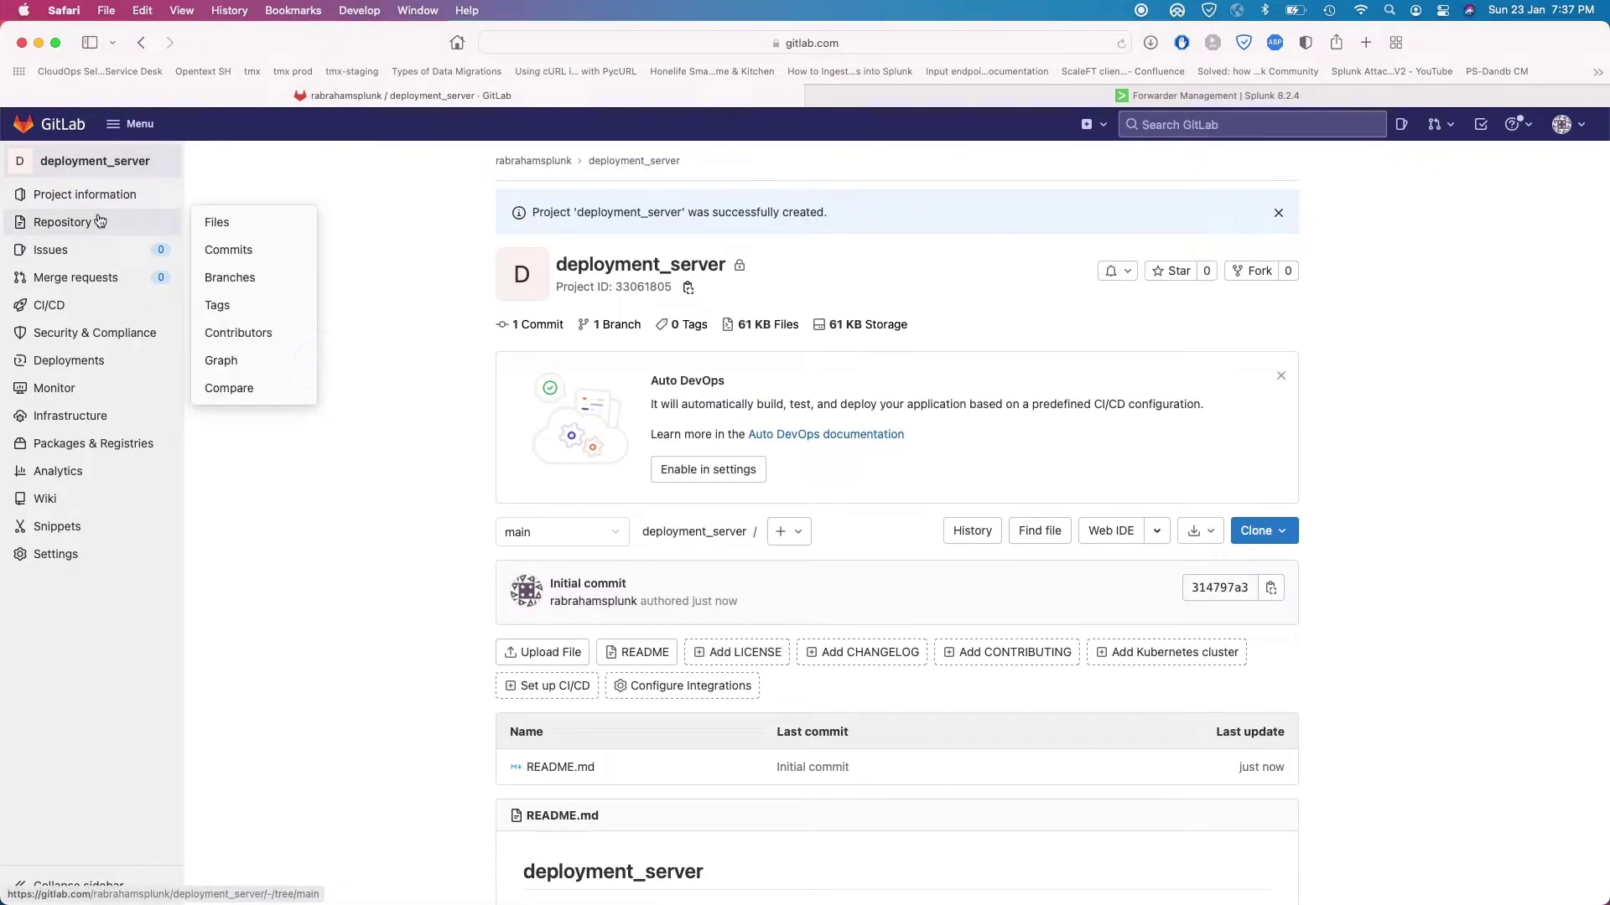
- Open the repository files and switch the branch to master, showing the three app folders
{"action": "left_click", "coordinate": [74, 222]}
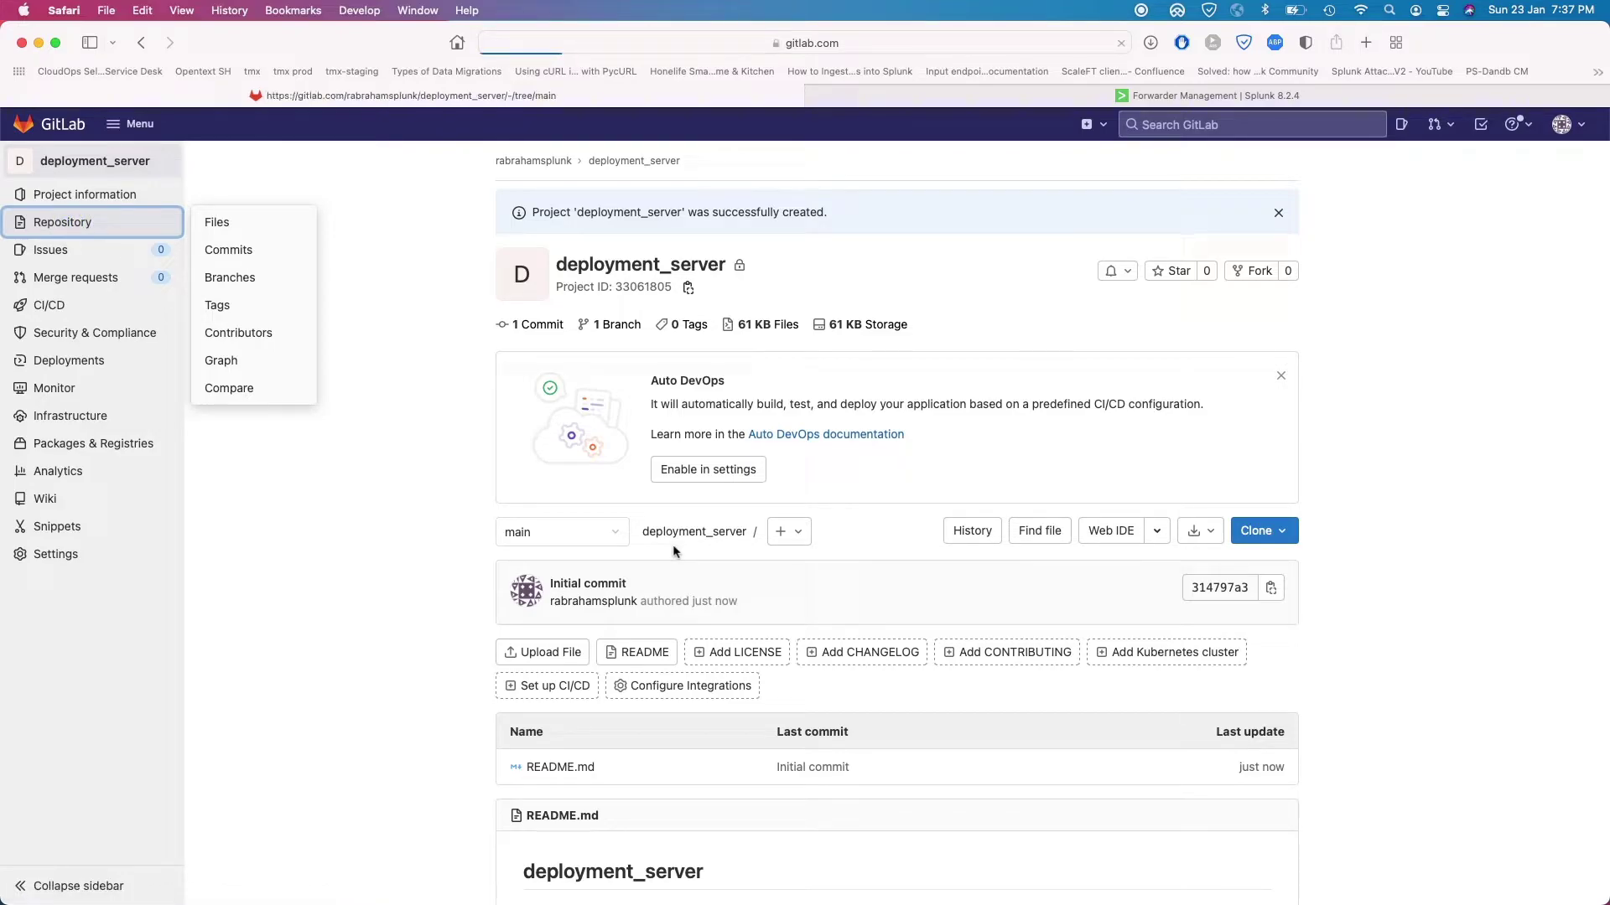
{"action": "left_click", "coordinate": [588, 312]}
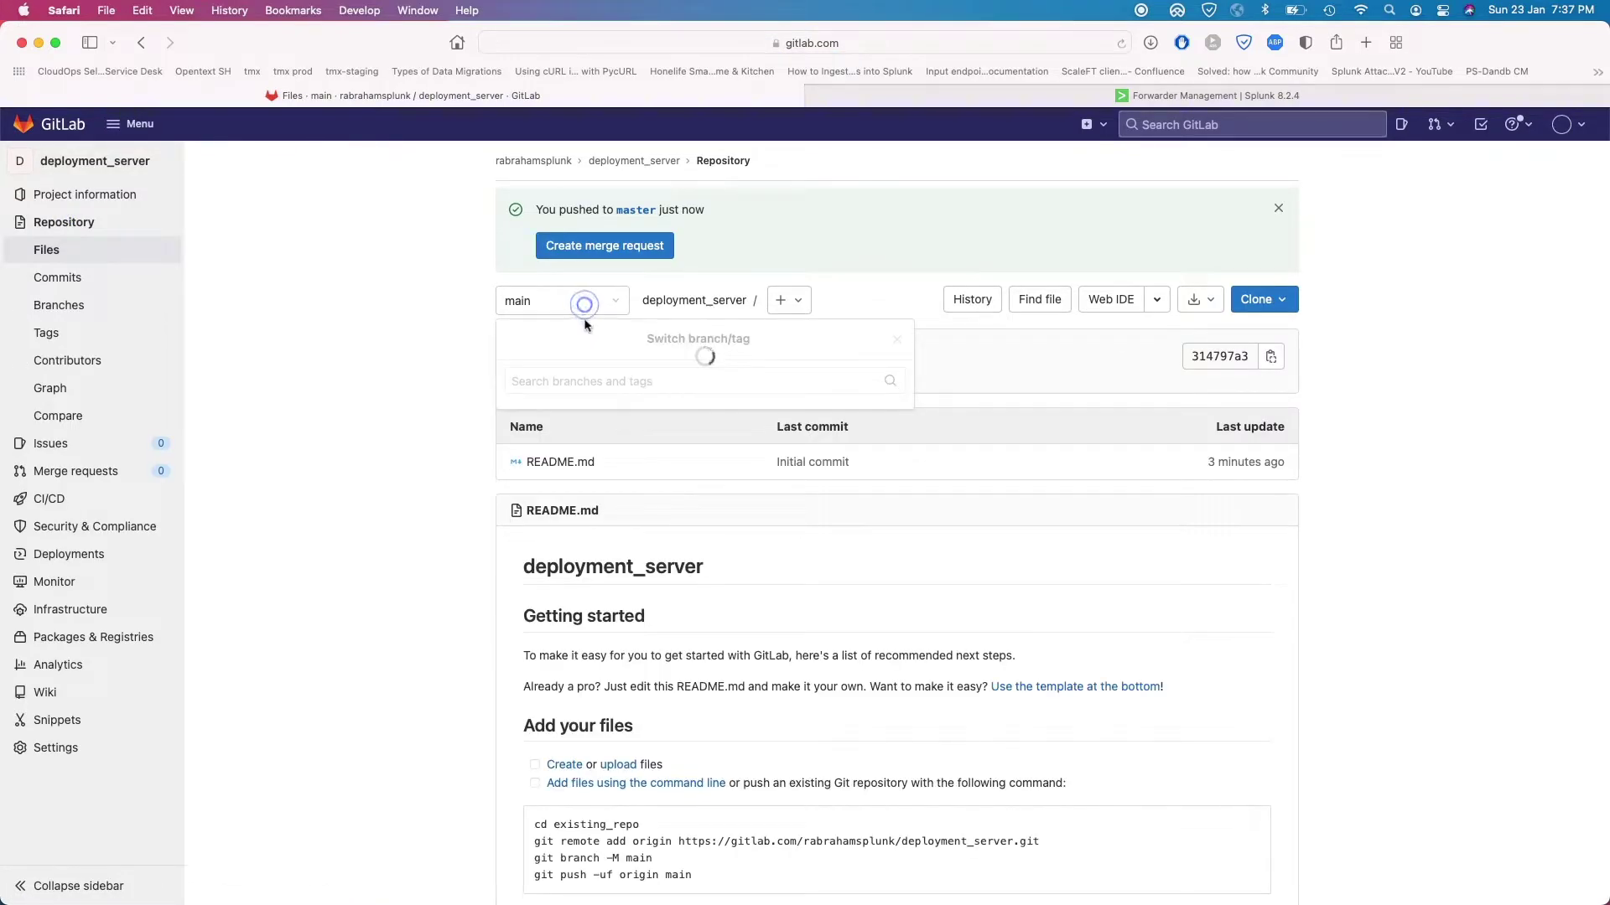
{"action": "left_click", "coordinate": [553, 470]}
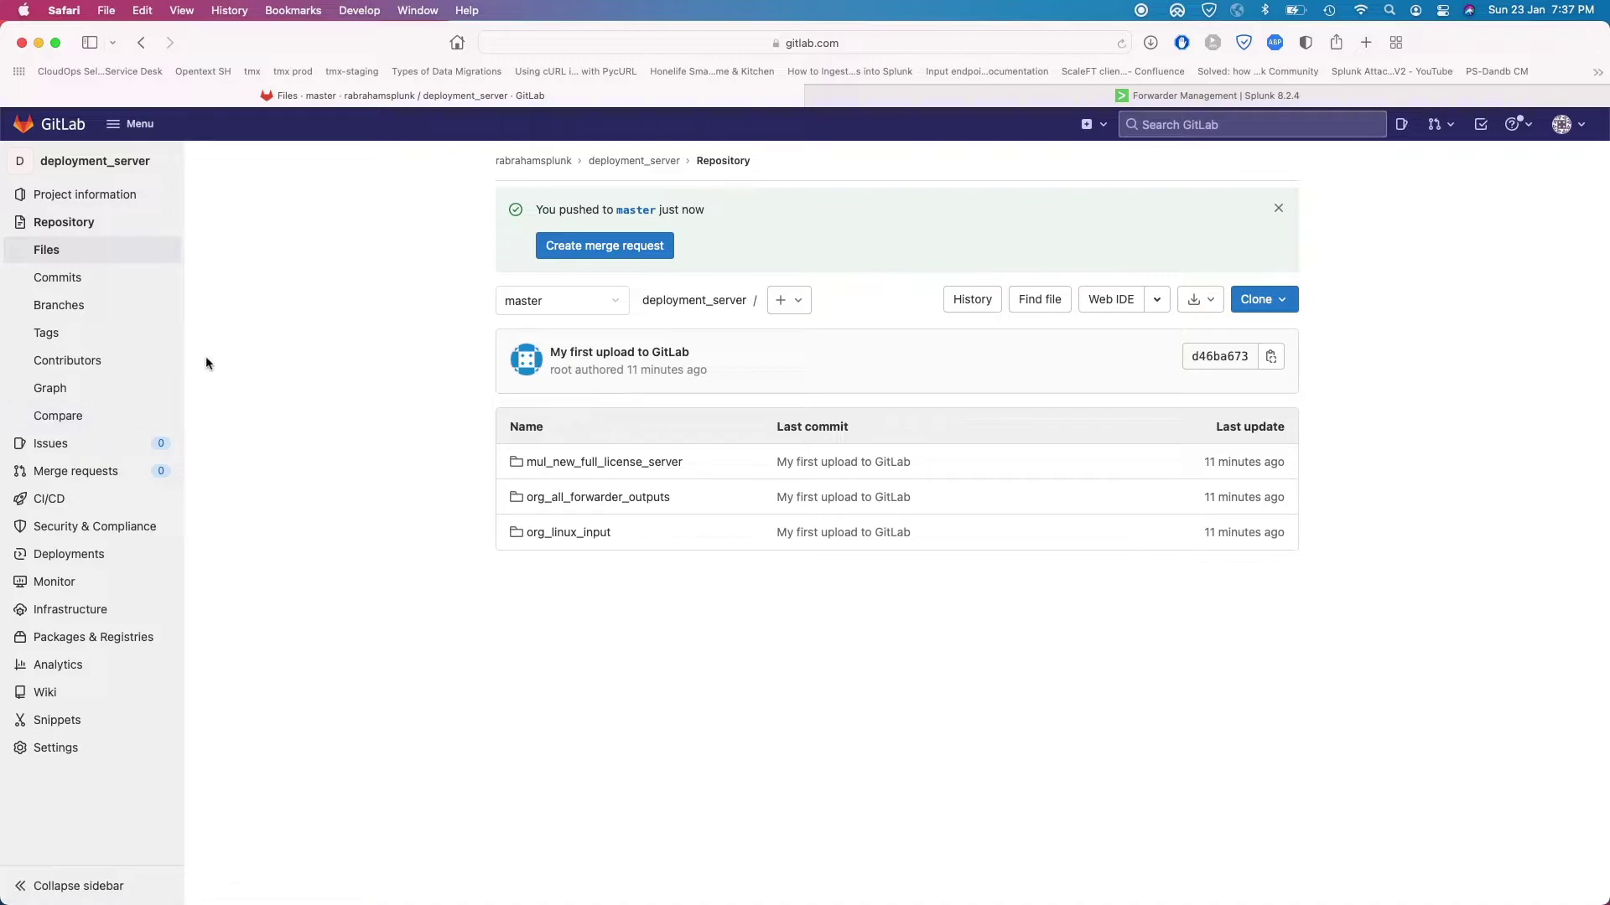
- Browse to org_linux_input/local/inputs.conf on master and open it in the Web IDE
{"action": "left_click", "coordinate": [132, 361]}
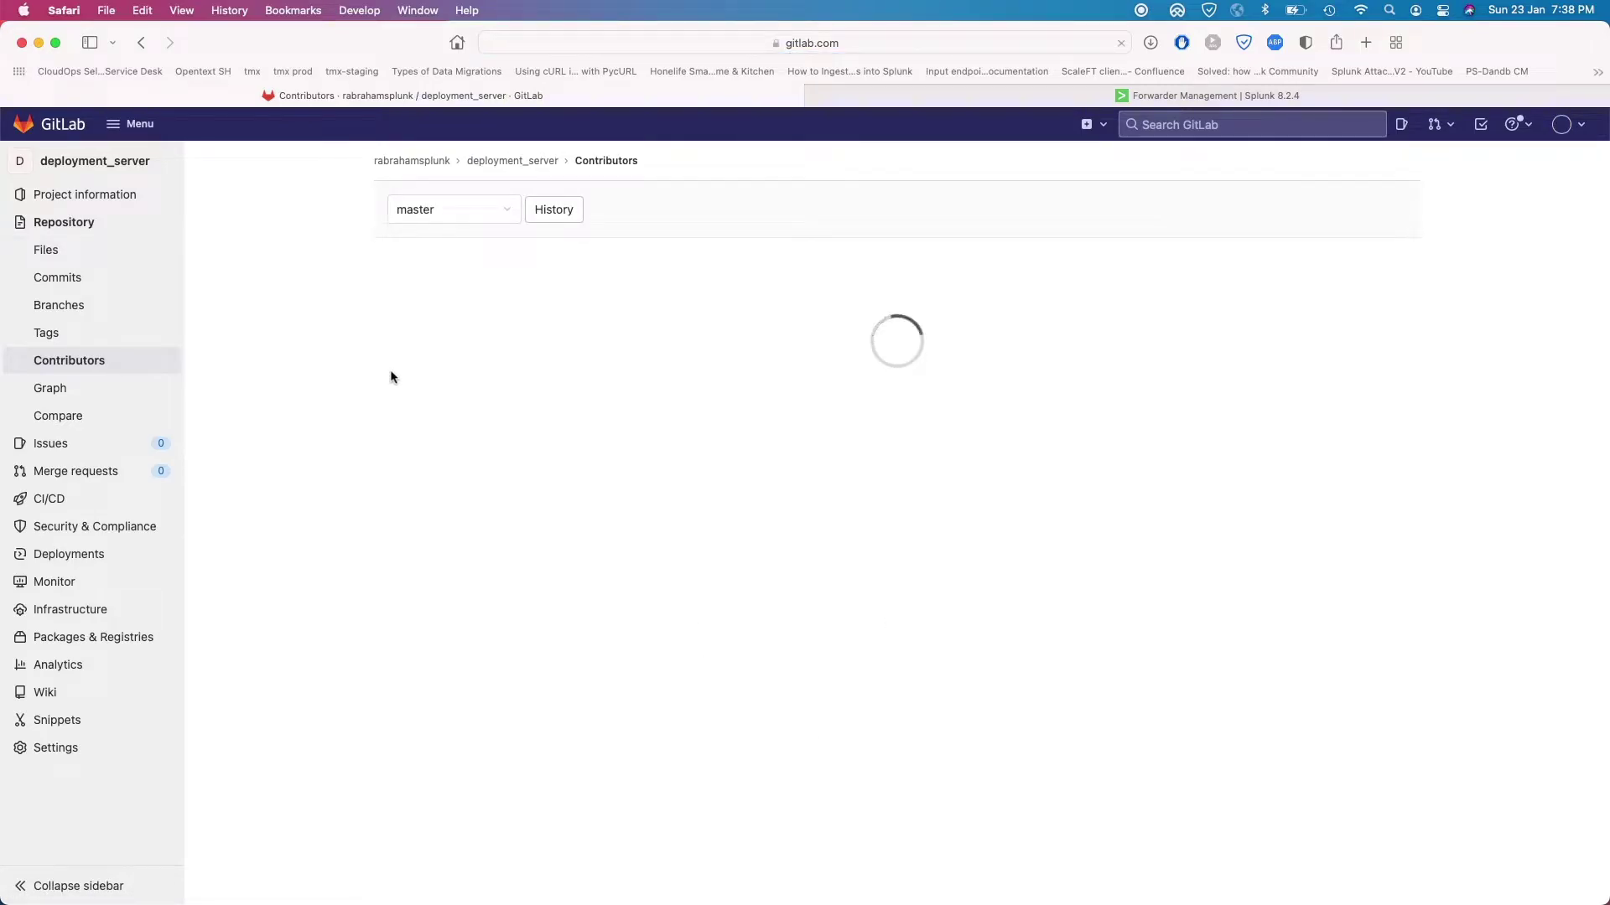
{"action": "left_click", "coordinate": [60, 255]}
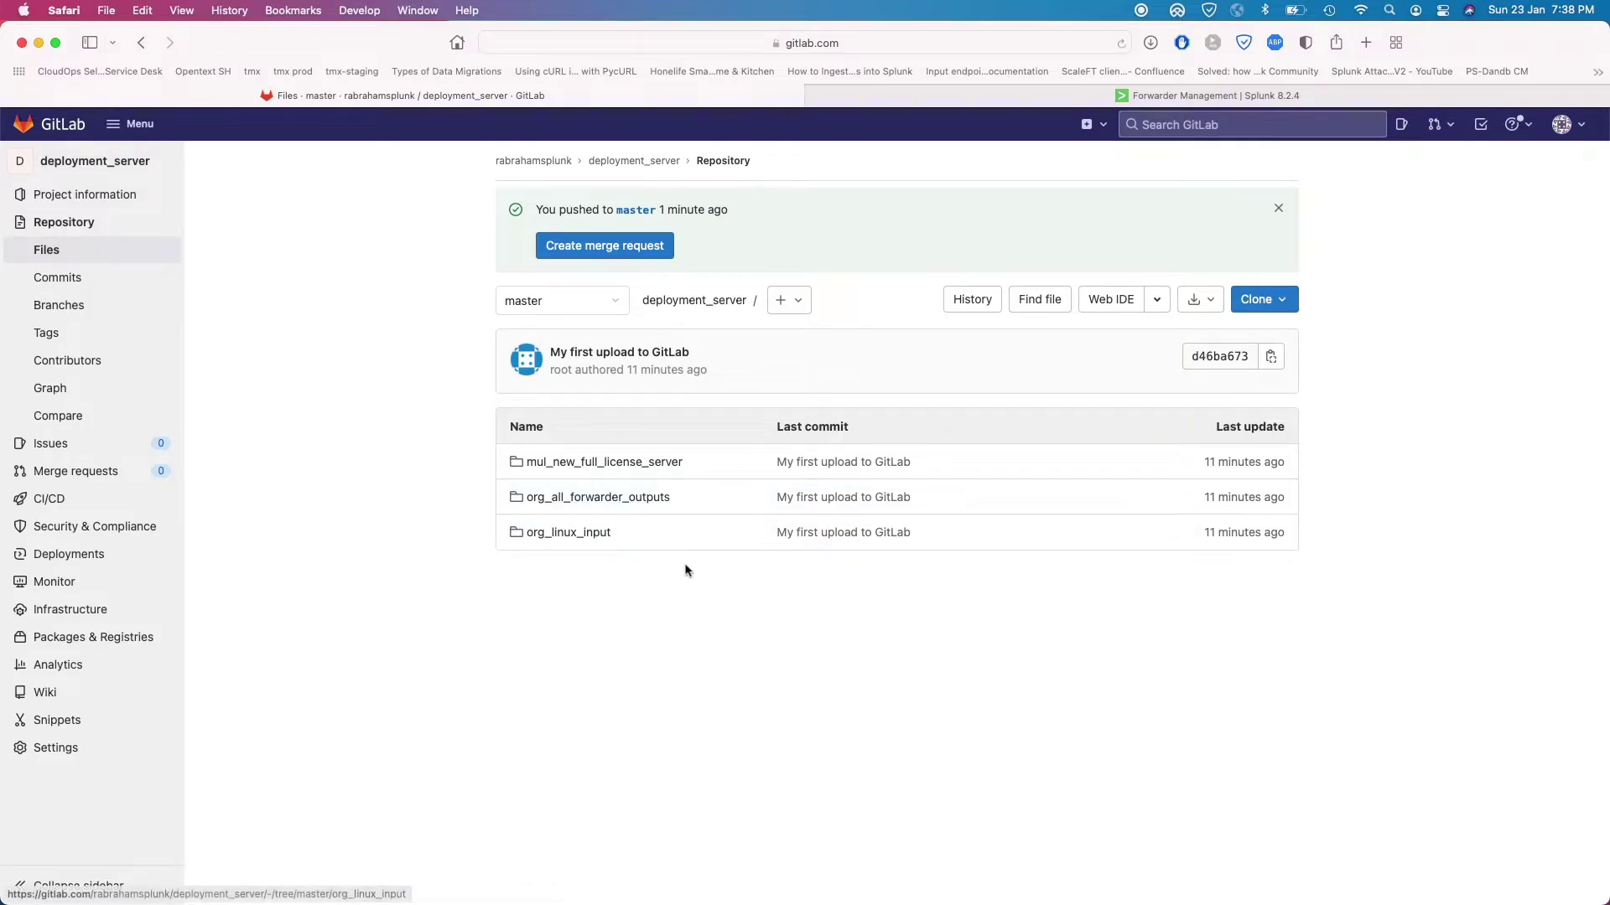
{"action": "left_click", "coordinate": [594, 534]}
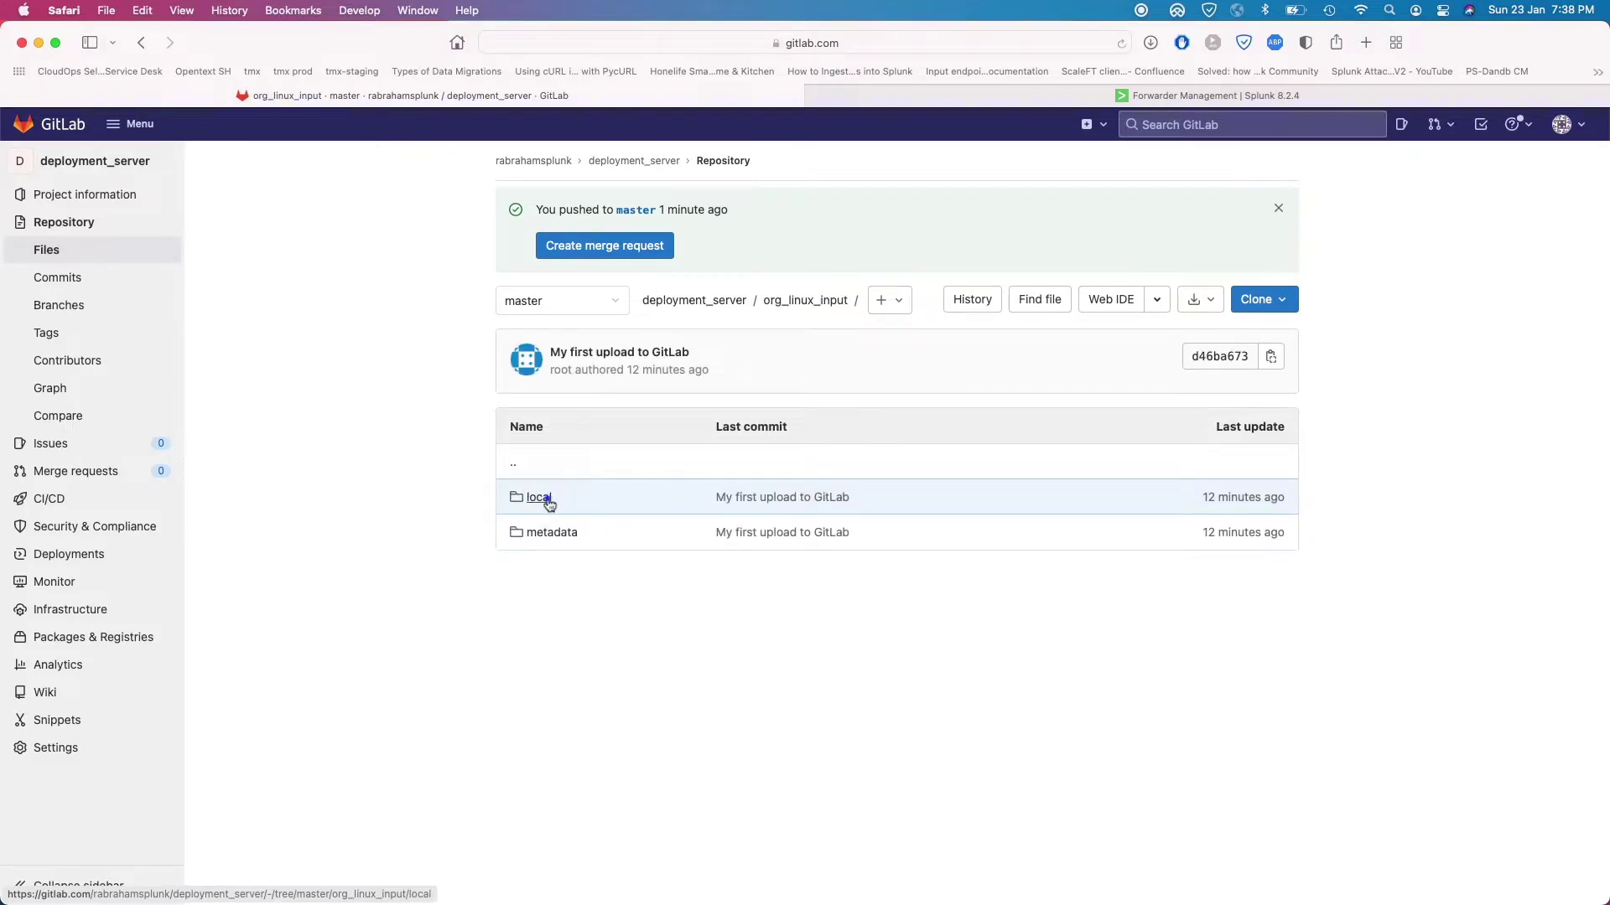
{"action": "left_click", "coordinate": [546, 499]}
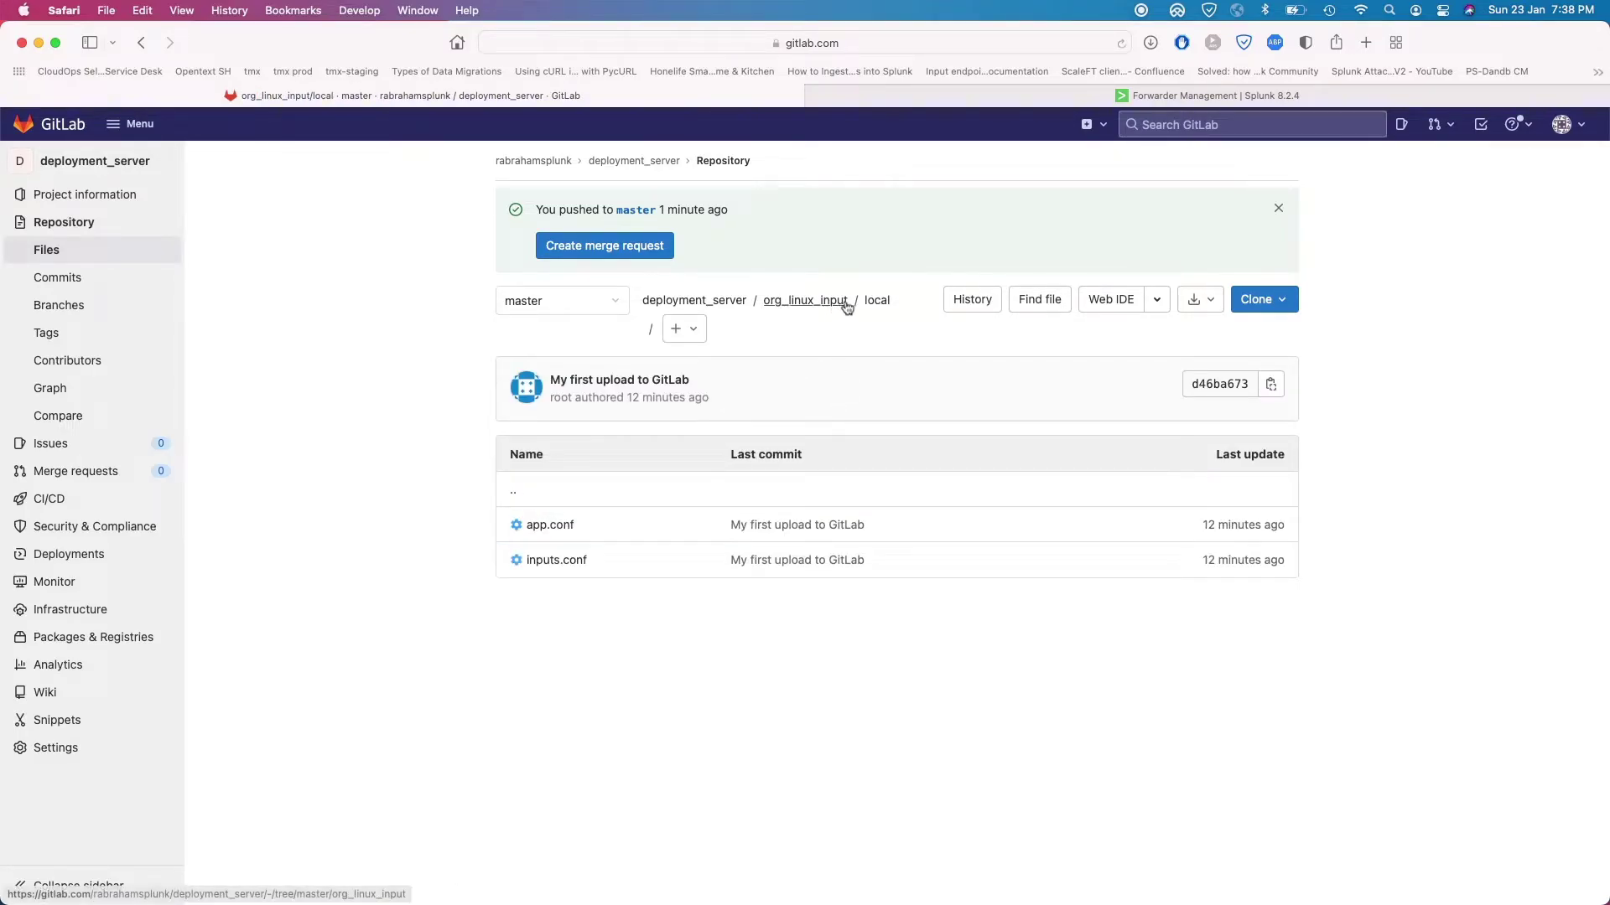
{"action": "left_click", "coordinate": [541, 560]}
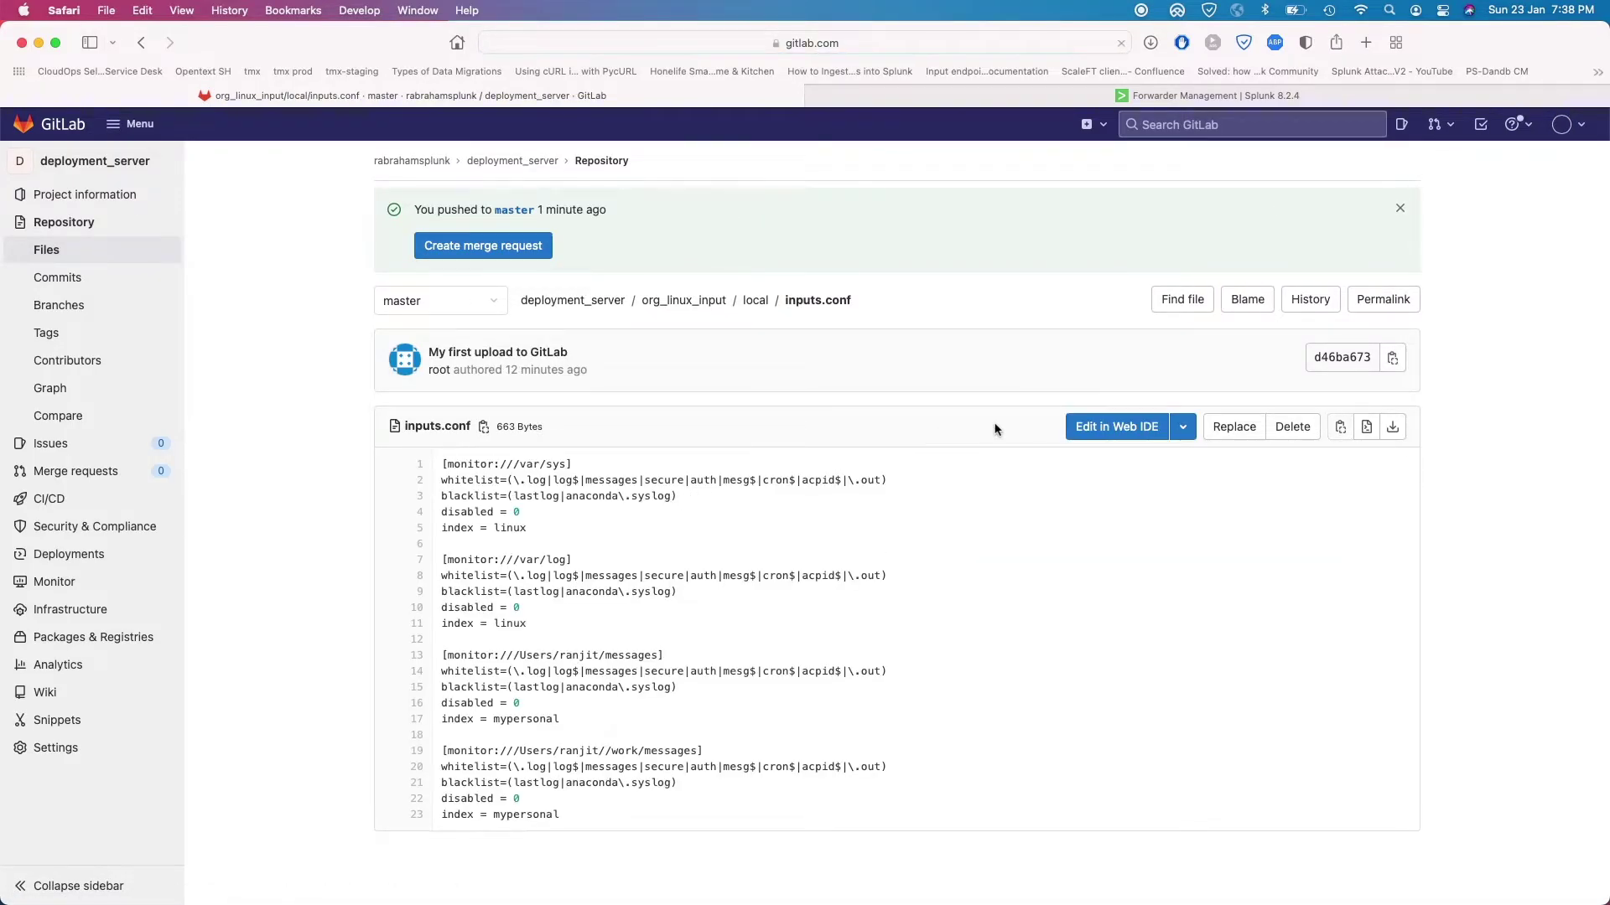
{"action": "left_click", "coordinate": [1121, 432]}
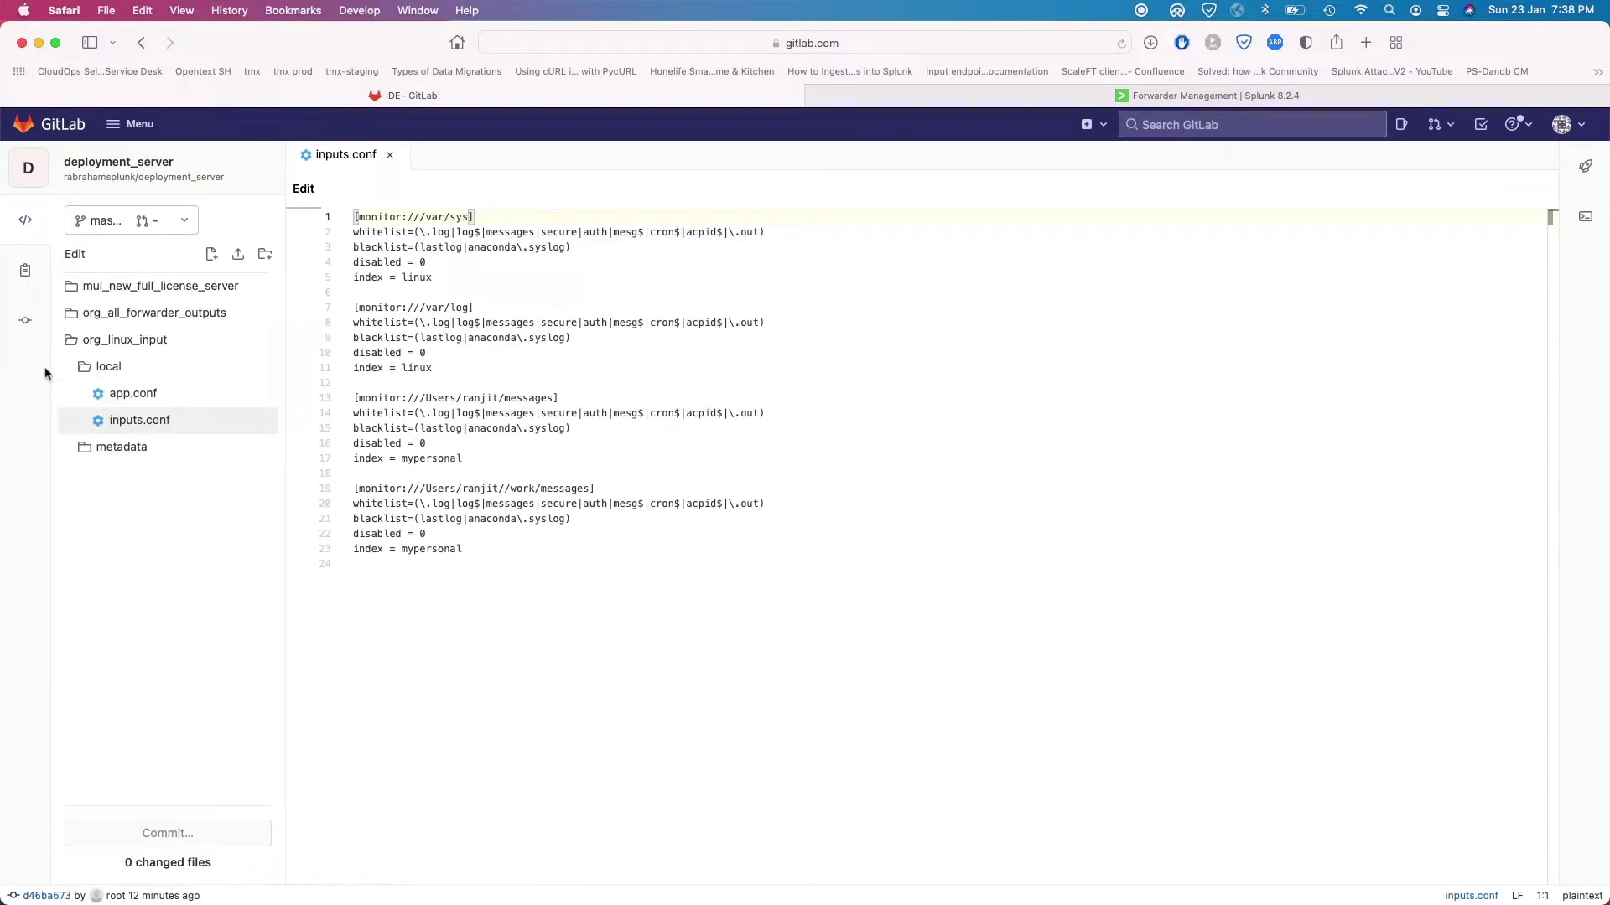
- Duplicate the last monitor stanza (lines 19–23) as a new block below it
{"action": "left_click_drag", "start_coordinate": [476, 541], "coordinate": [354, 489]}
{"action": "key", "text": "cmd+c"}
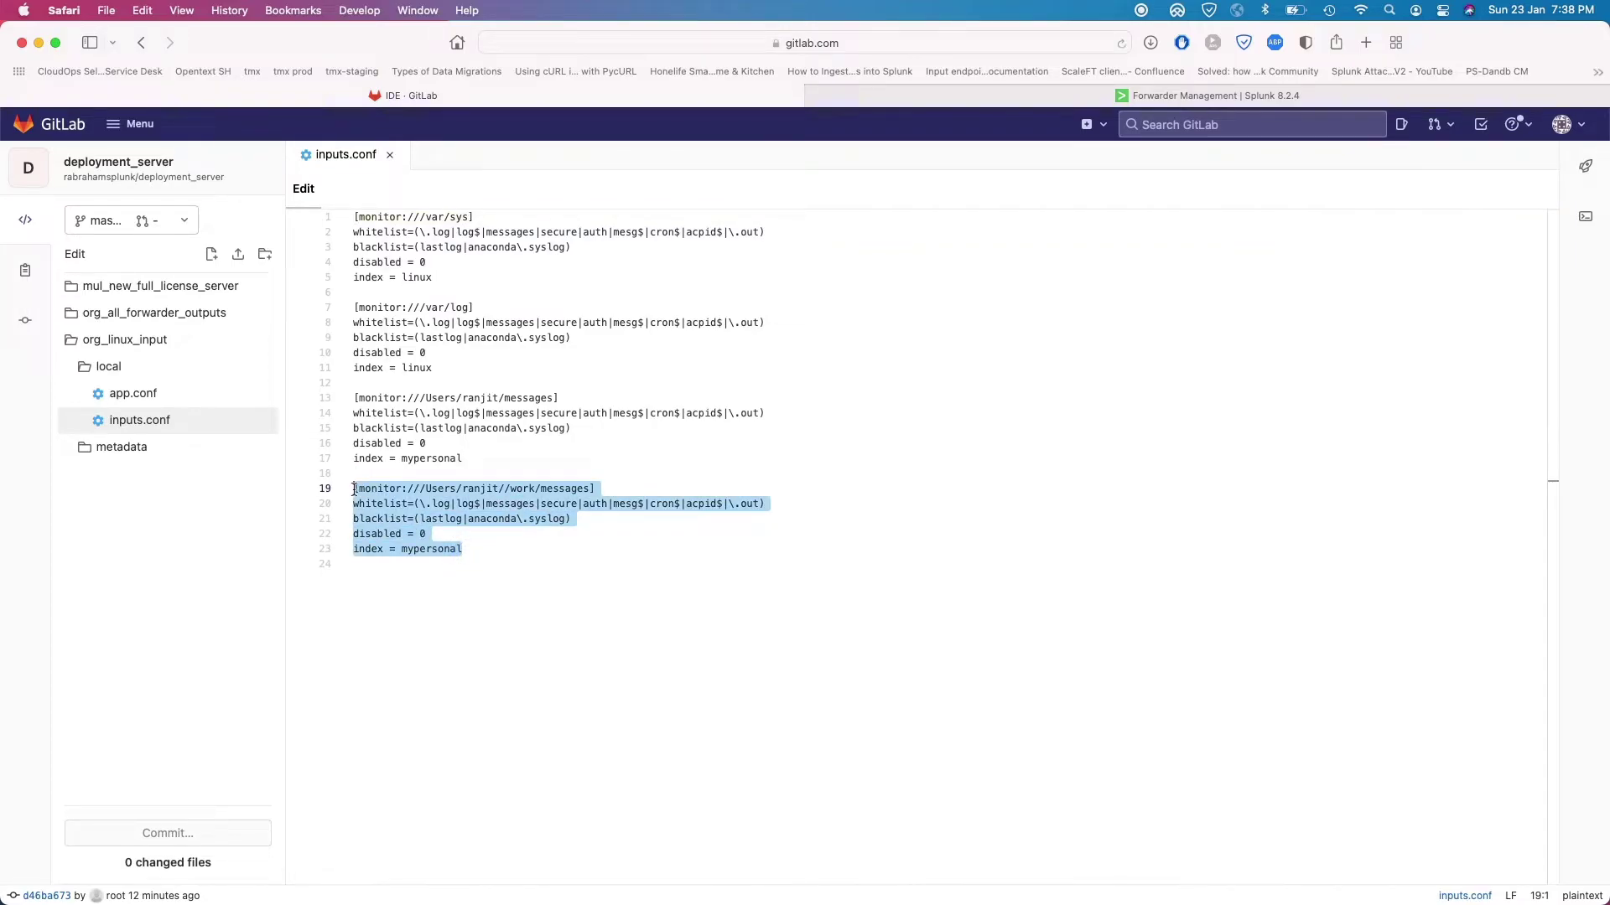
{"action": "left_click", "coordinate": [489, 561]}
{"action": "key", "text": "Return"}
{"action": "key", "text": "cmd+v"}
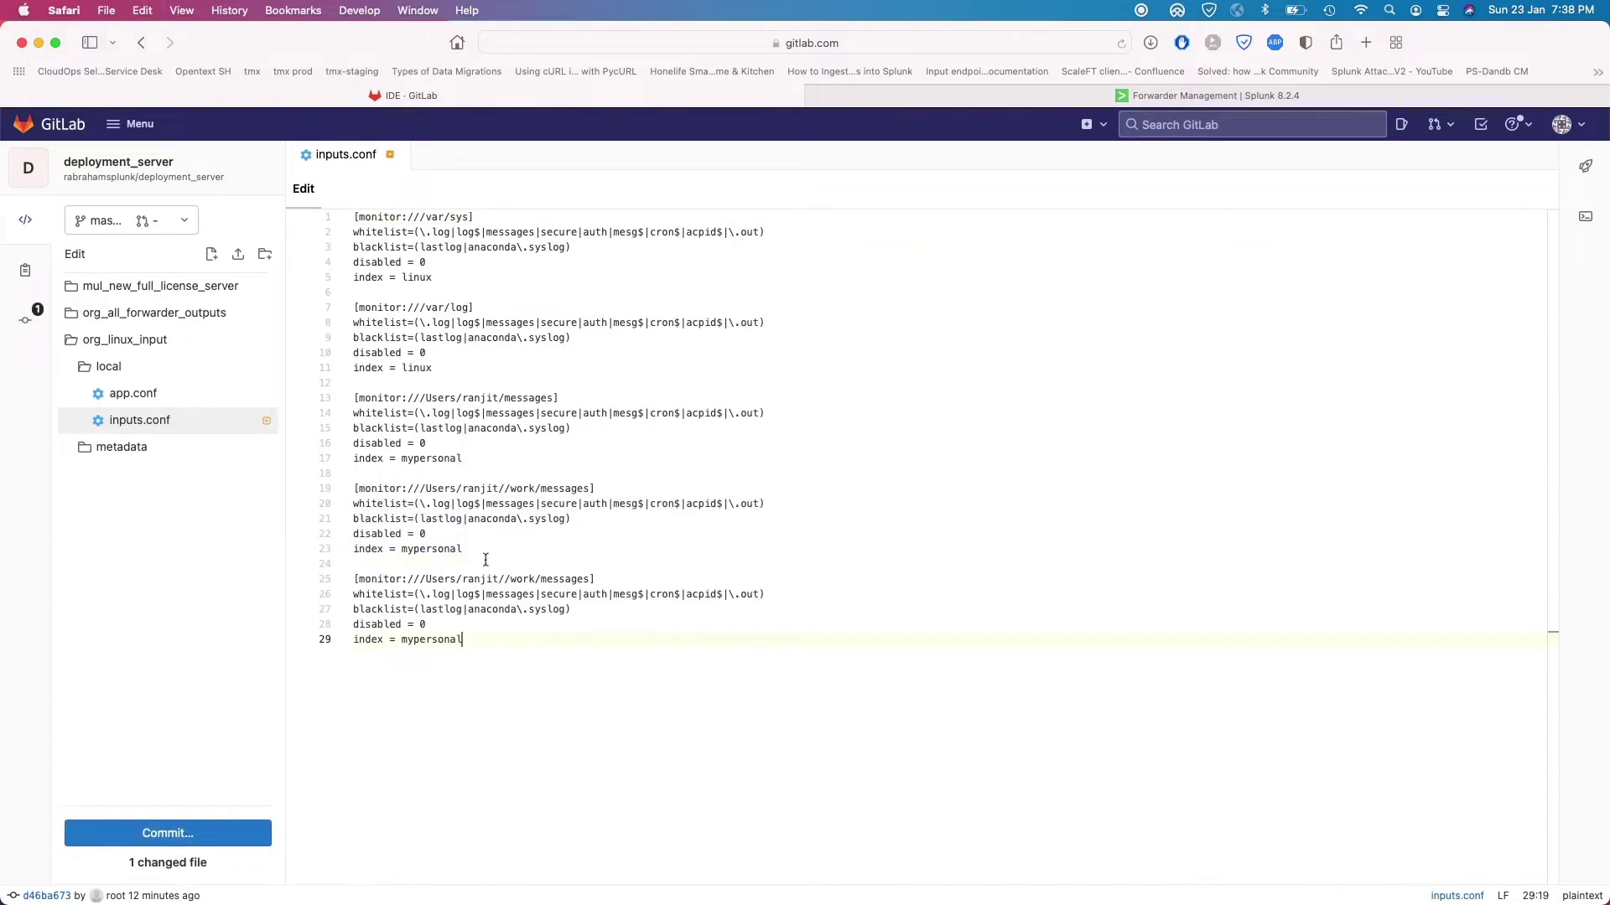
- Remove the extra double slash from the monitor paths on lines 19 and 25
{"action": "double_click", "coordinate": [526, 579]}
{"action": "left_click", "coordinate": [506, 488]}
{"action": "key", "text": "Delete"}
{"action": "left_click", "coordinate": [507, 578]}
{"action": "key", "text": "Delete"}
- Change the new stanza's path from work to gitlab and its index to mygitlab
{"action": "double_click", "coordinate": [526, 578]}
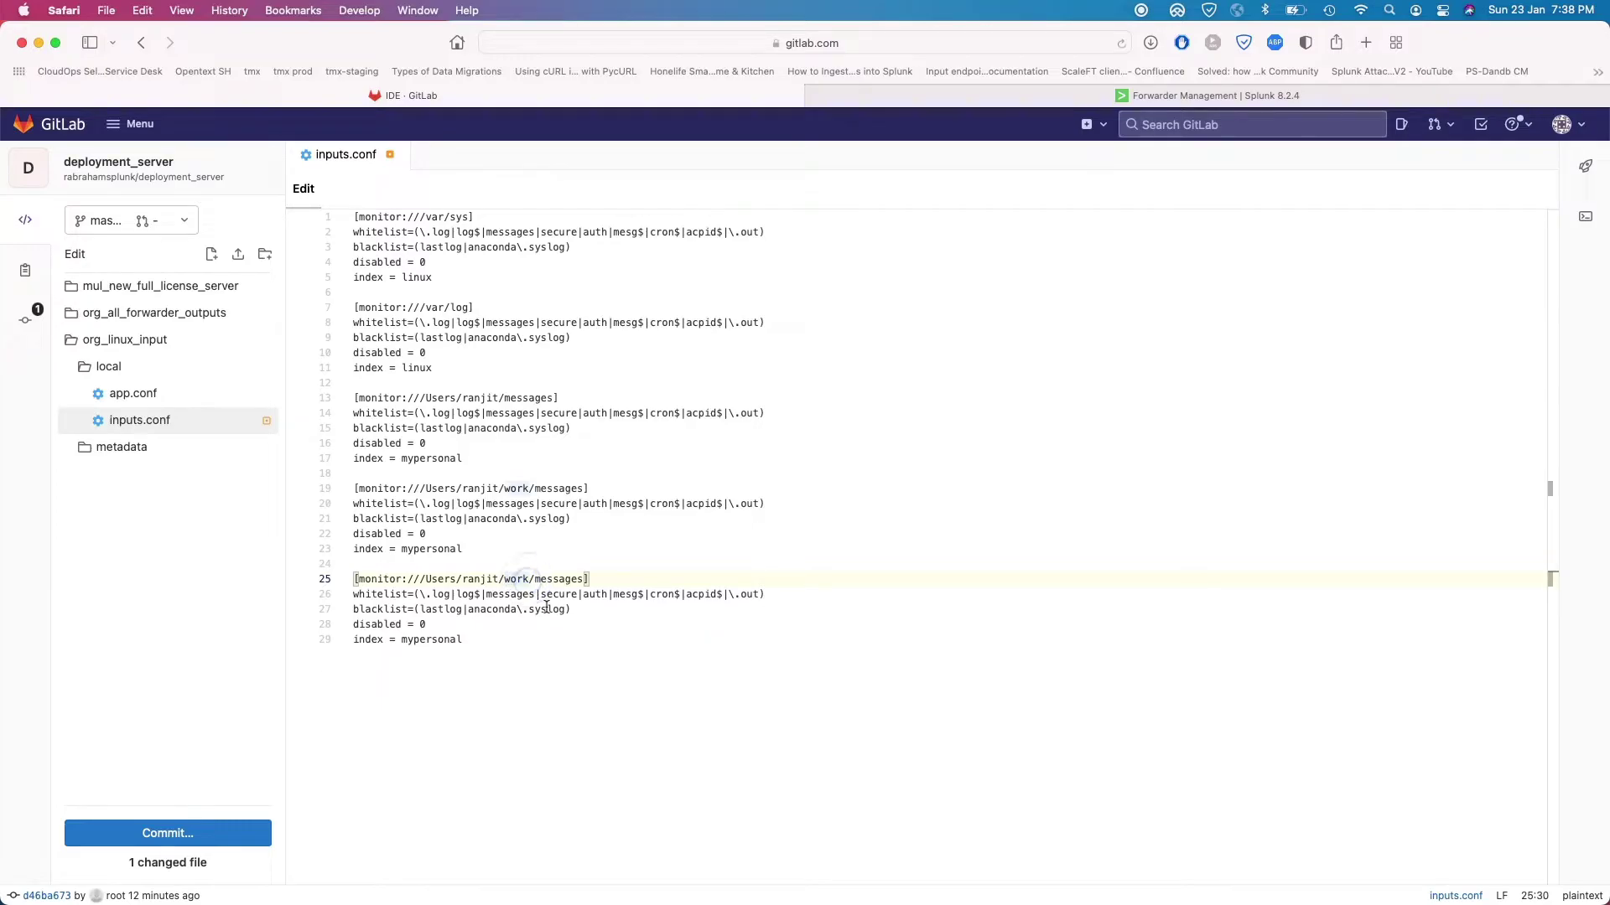
{"action": "key", "text": "BackSpace"}
{"action": "key", "text": "BackSpace"}
{"action": "key", "text": "BackSpace"}
{"action": "key", "text": "BackSpace"}
{"action": "type", "text": "gitlab"}
{"action": "left_click", "coordinate": [659, 728]}
{"action": "type", "text": "m"}
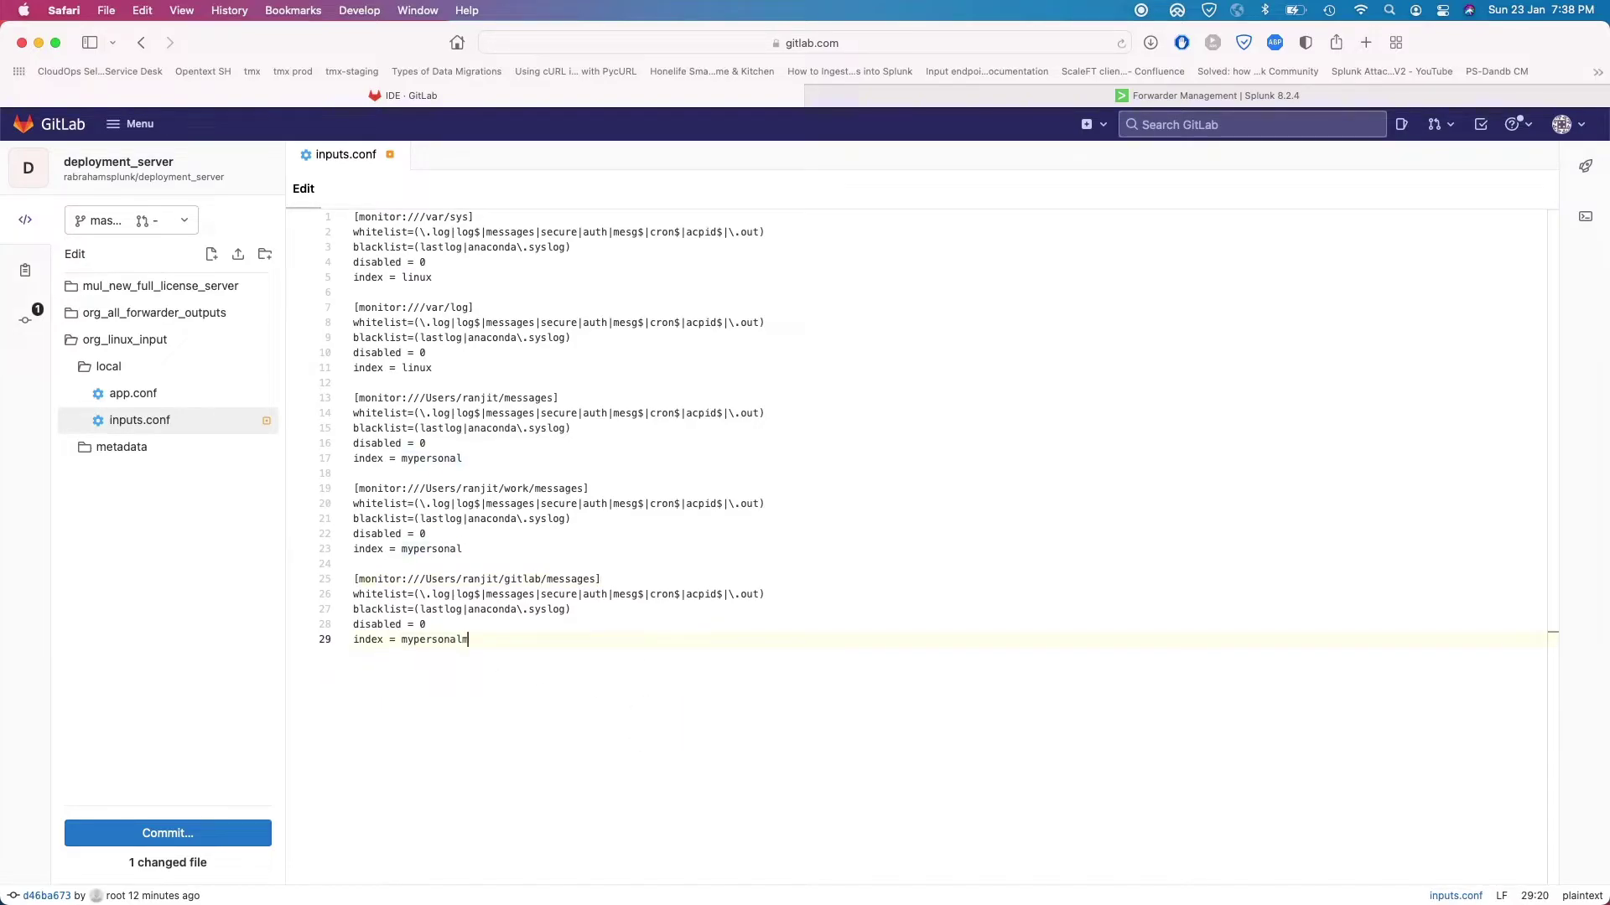
{"action": "key", "text": "BackSpace"}
{"action": "key", "text": "BackSpace"}
{"action": "key", "text": "BackSpace"}
{"action": "key", "text": "BackSpace"}
{"action": "key", "text": "BackSpace"}
{"action": "key", "text": "BackSpace"}
{"action": "key", "text": "BackSpace"}
{"action": "key", "text": "BackSpace"}
{"action": "key", "text": "BackSpace"}
{"action": "type", "text": "gitlab"}
- Review the inputs.conf diff and commit it to master, starting a new merge request
{"action": "left_click_drag", "start_coordinate": [451, 641], "coordinate": [359, 578]}
{"action": "left_click", "coordinate": [178, 834]}
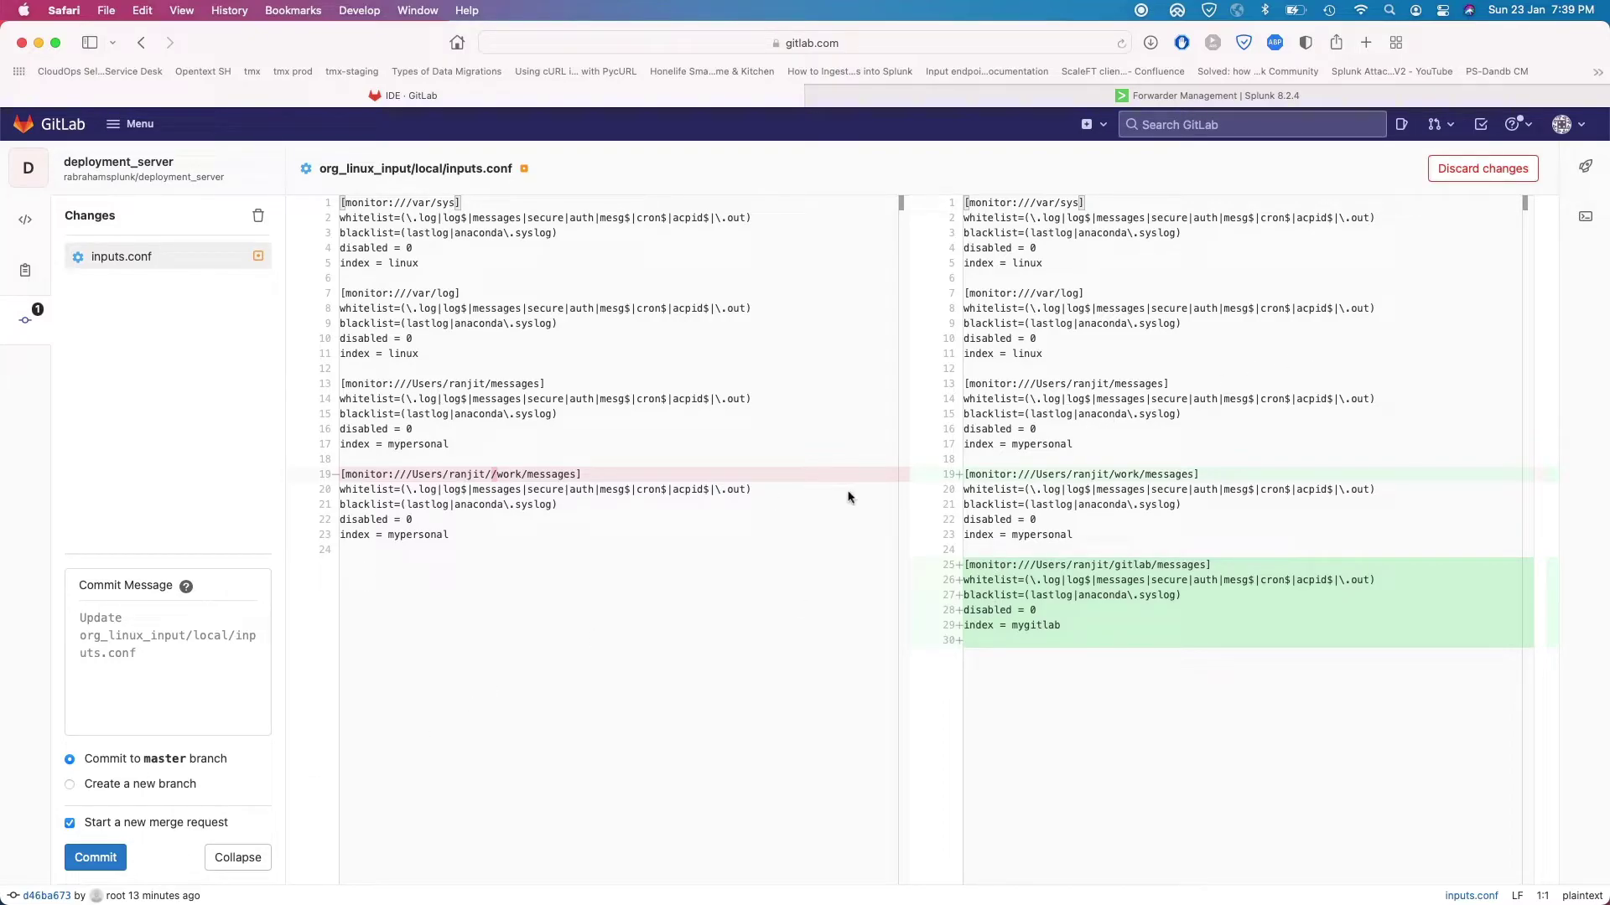
{"action": "left_click", "coordinate": [95, 857]}
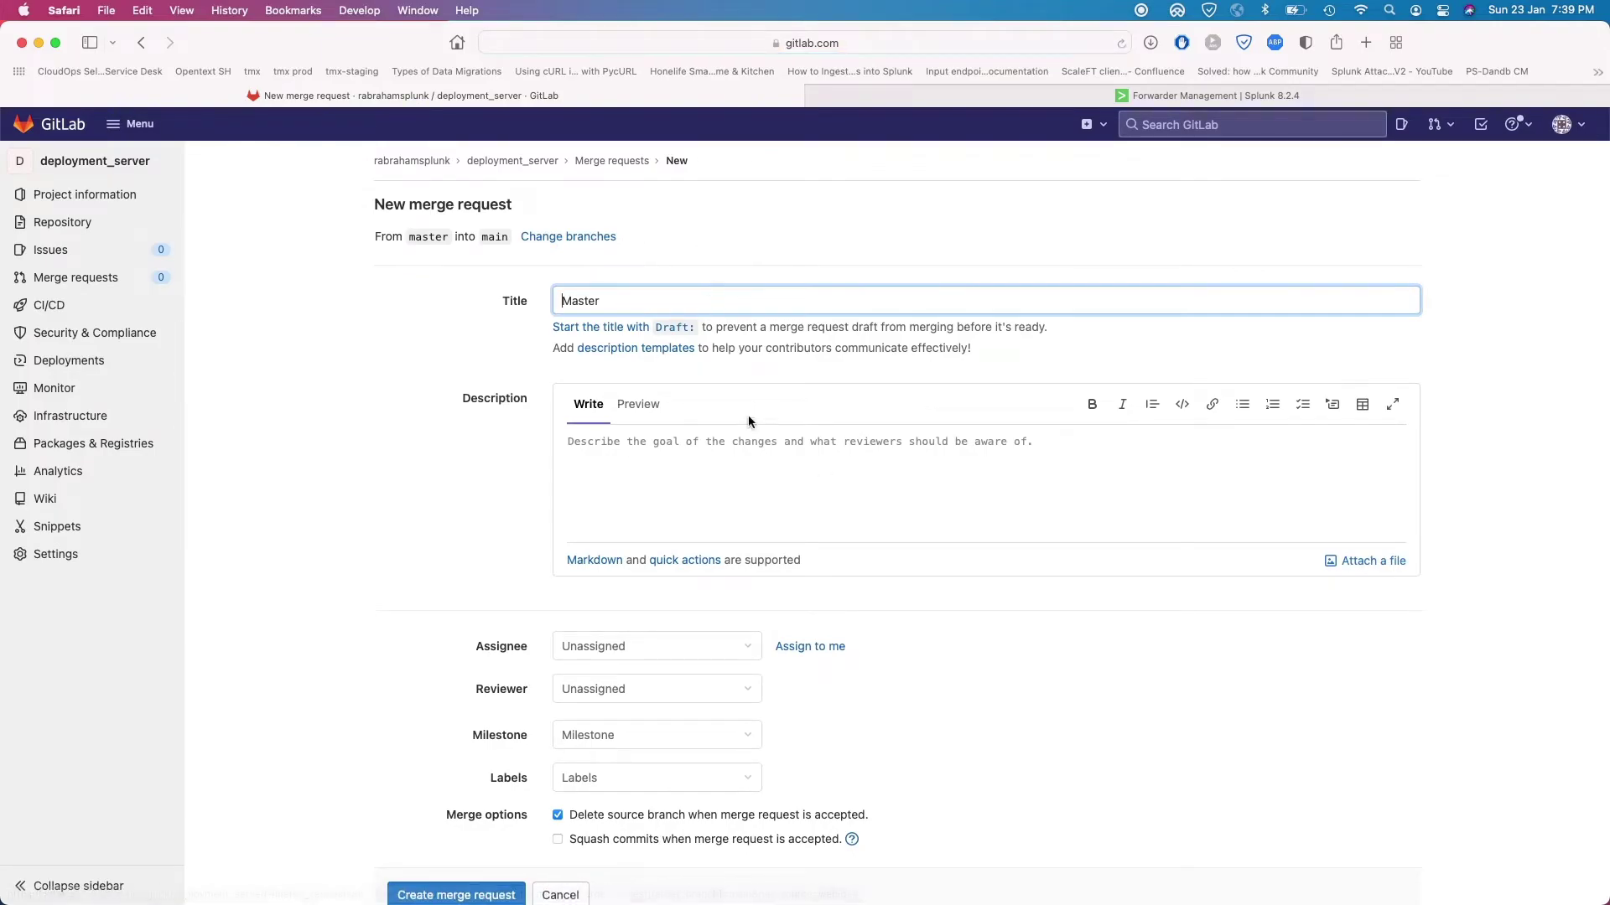
- Describe the merge request as adding a new stanza for monitoring new files, then create it
{"action": "left_click", "coordinate": [692, 487]}
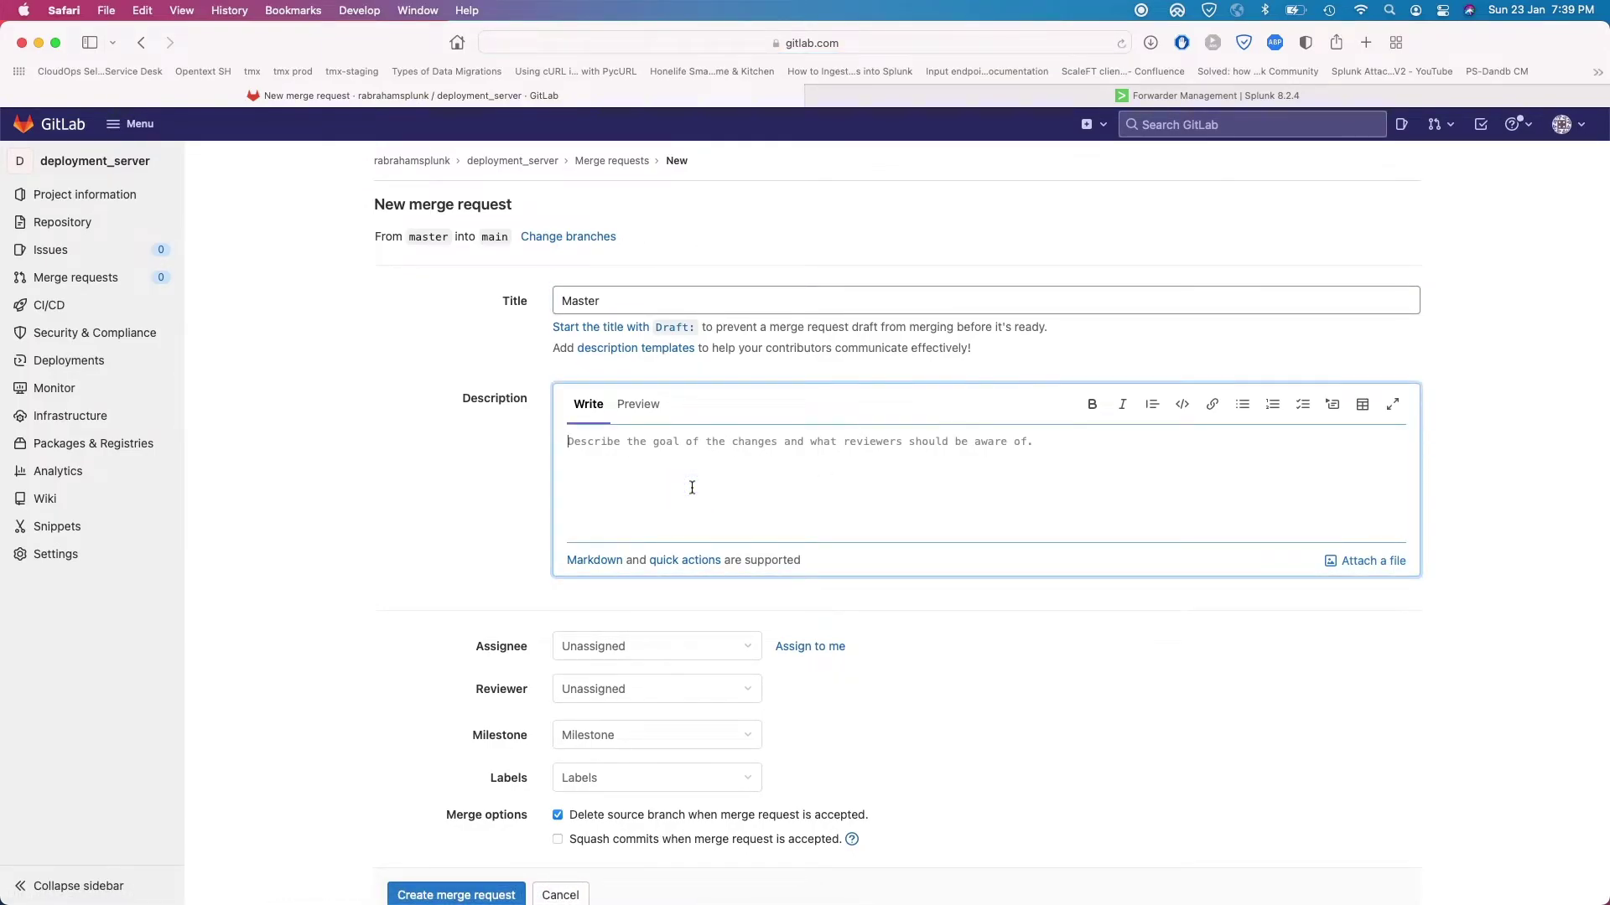
{"action": "type", "text": "Added new stanza for monitoring new files."}
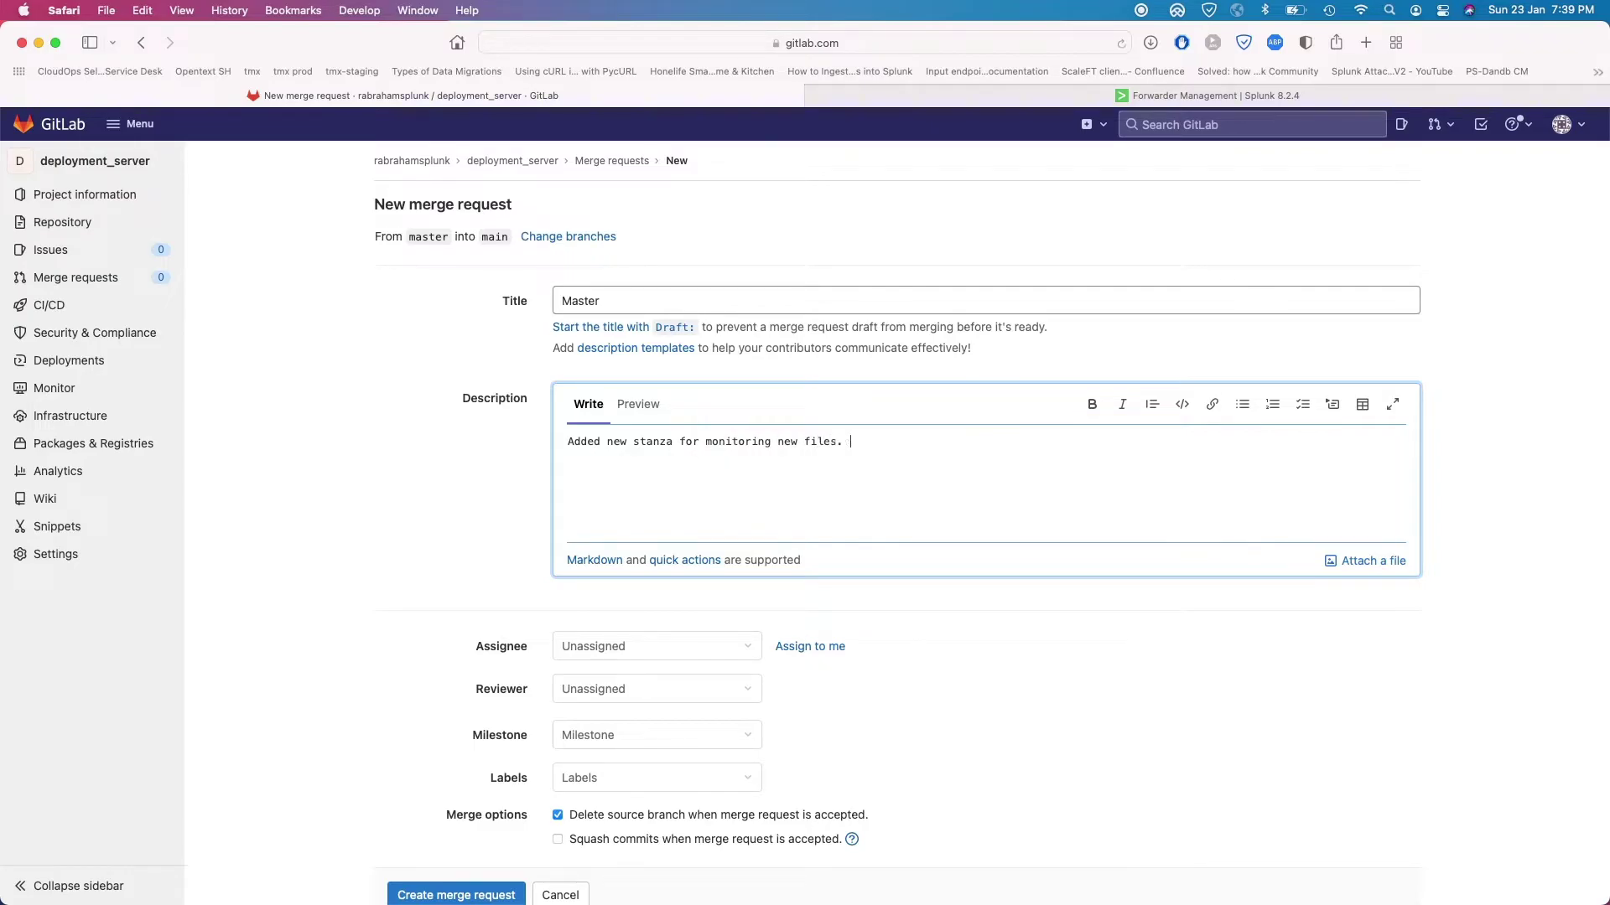
{"action": "scroll", "coordinate": [923, 708], "scroll_direction": "down", "scroll_amount": 5}
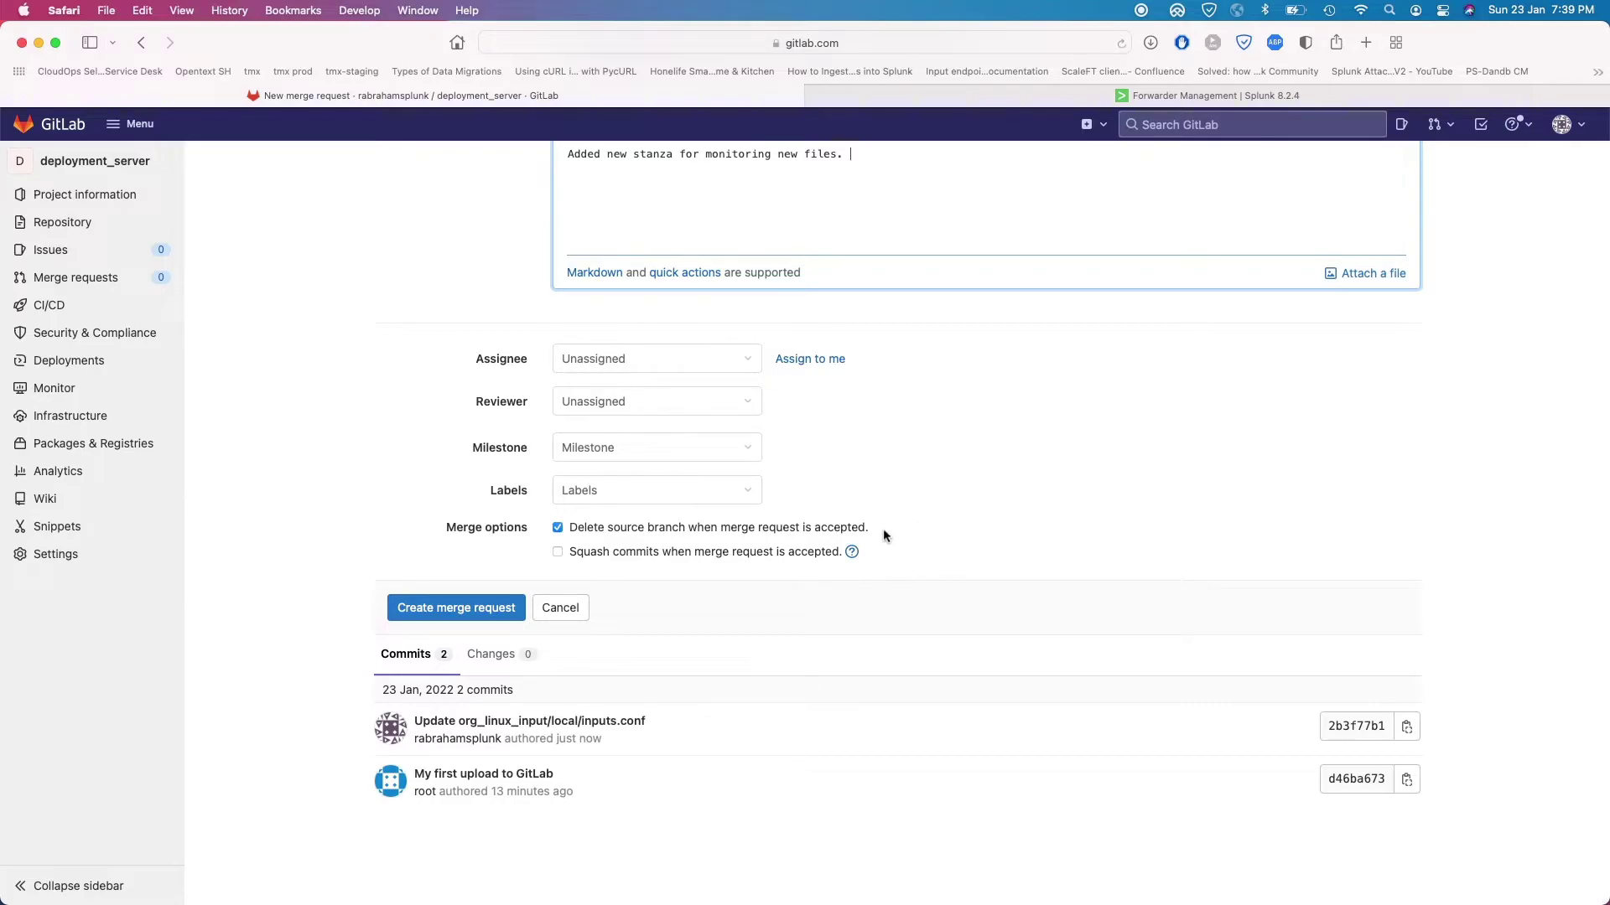
{"action": "scroll", "coordinate": [892, 341], "scroll_direction": "up", "scroll_amount": 5}
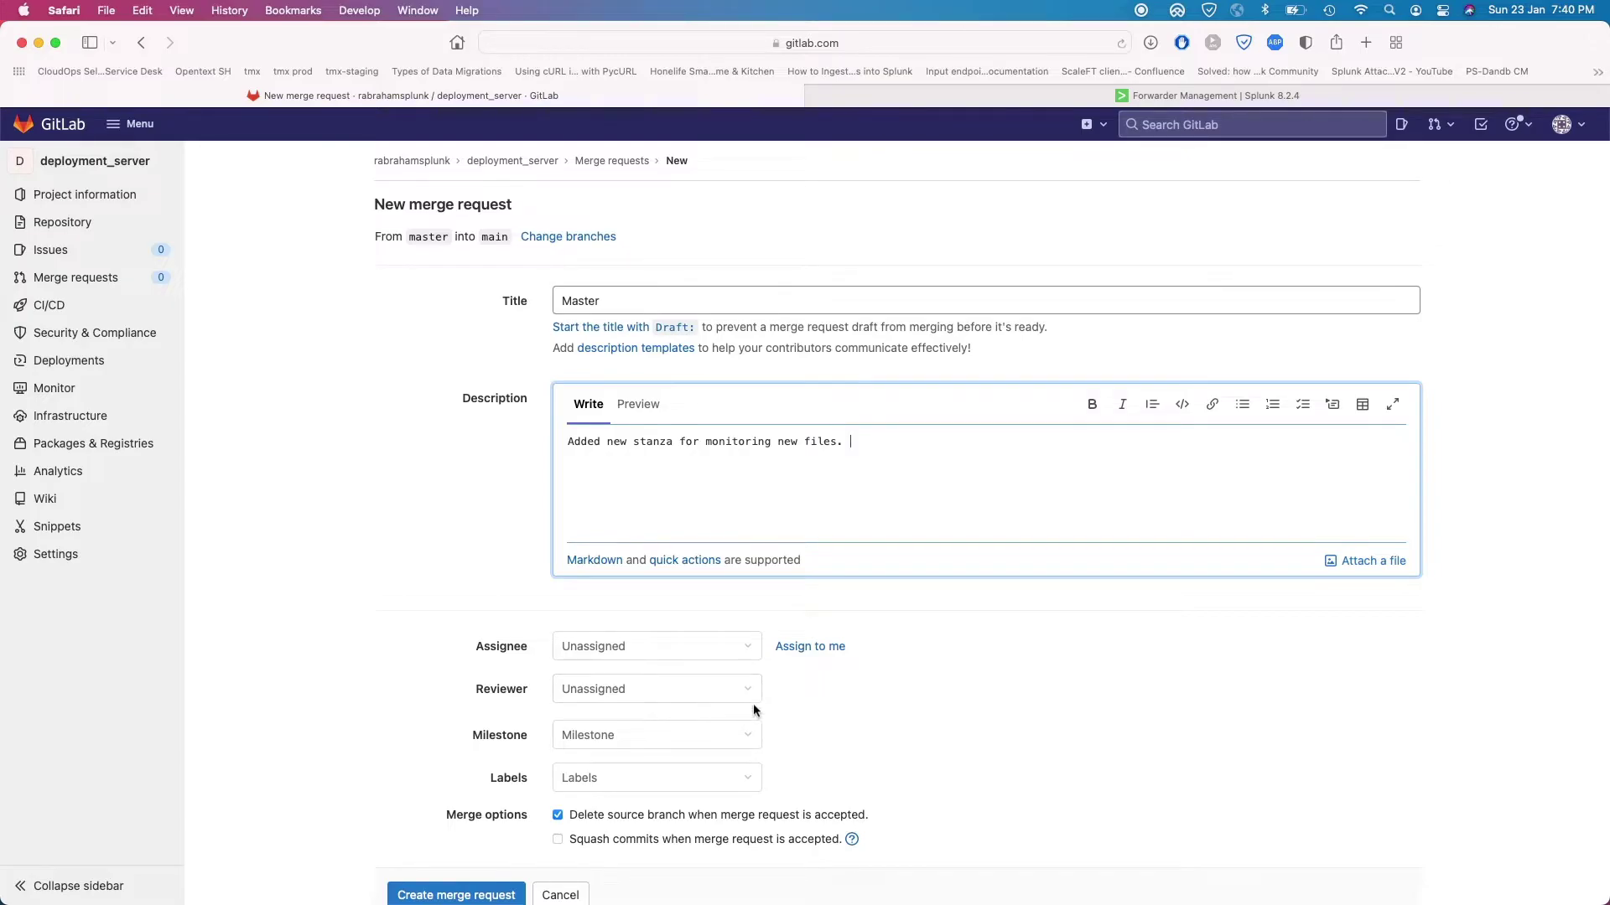
{"action": "scroll", "coordinate": [637, 700], "scroll_direction": "down", "scroll_amount": 5}
{"action": "scroll", "coordinate": [744, 531], "scroll_direction": "up", "scroll_amount": 5}
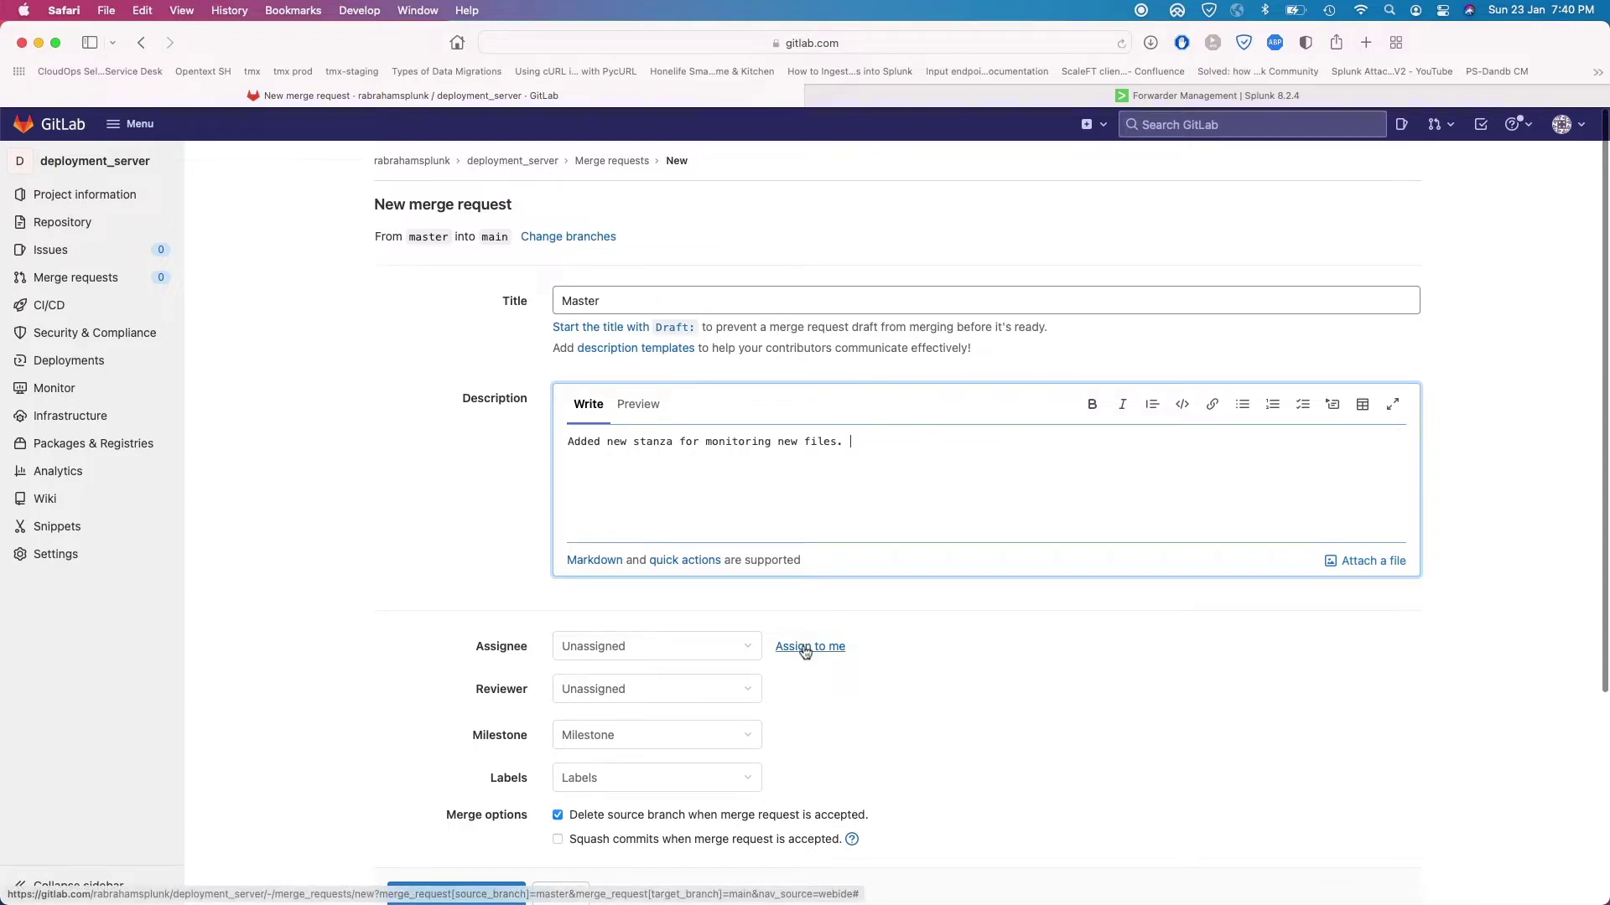
{"action": "scroll", "coordinate": [805, 652], "scroll_direction": "down", "scroll_amount": 4}
{"action": "left_click", "coordinate": [487, 679]}
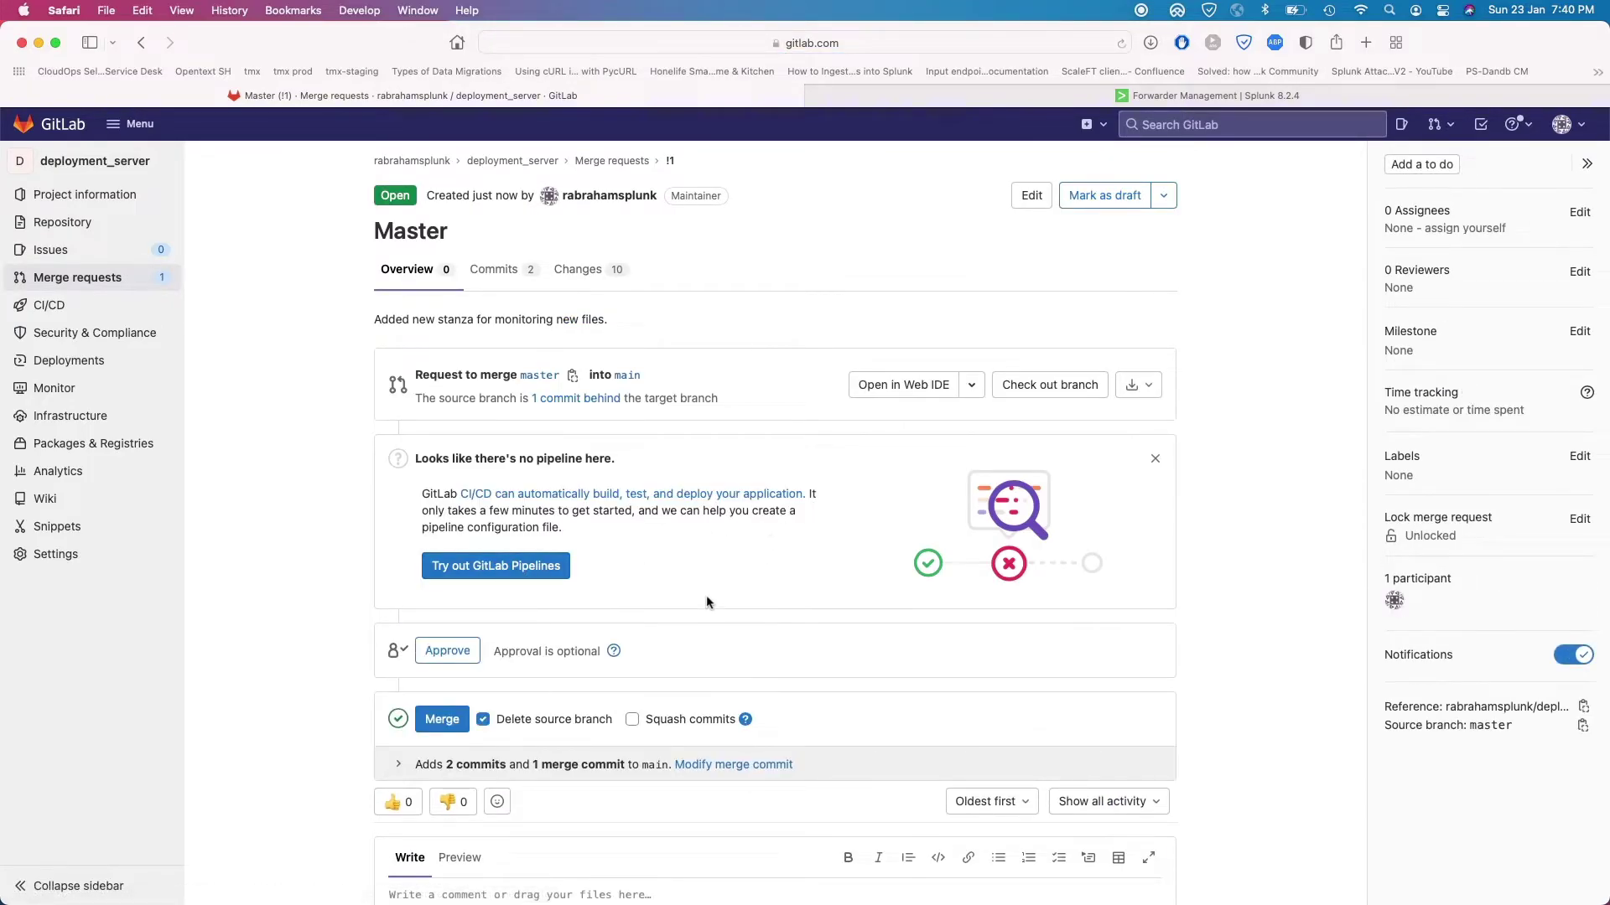
- Scroll through the Master merge request, then go to the repository's files on main
{"action": "scroll", "coordinate": [706, 595], "scroll_direction": "down", "scroll_amount": 5}
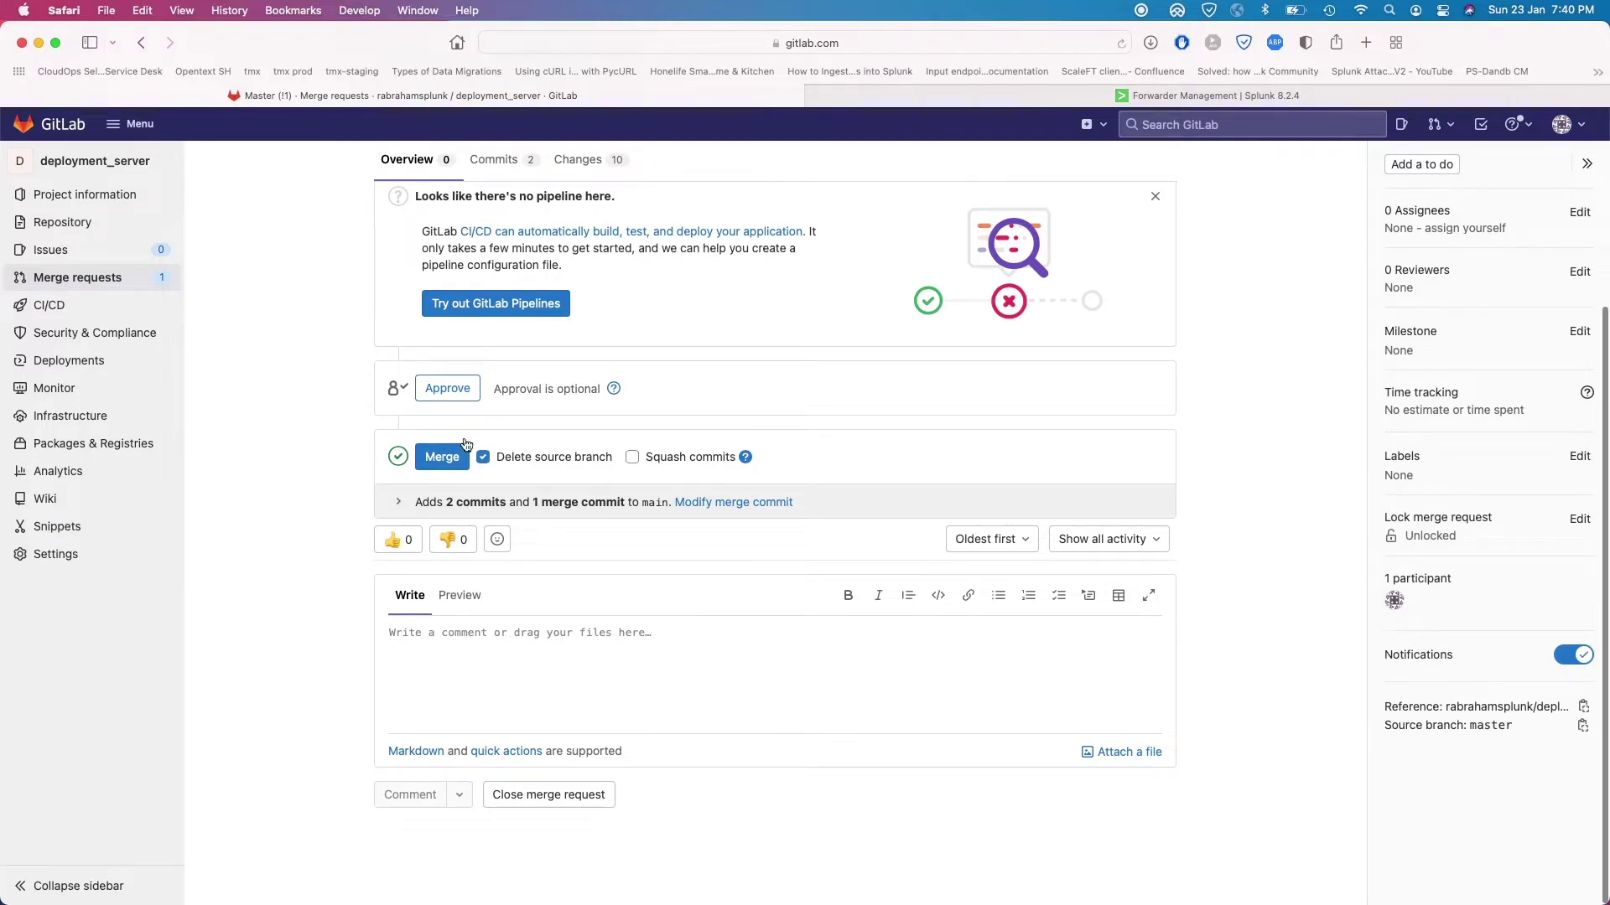
{"action": "scroll", "coordinate": [467, 304], "scroll_direction": "up", "scroll_amount": 5}
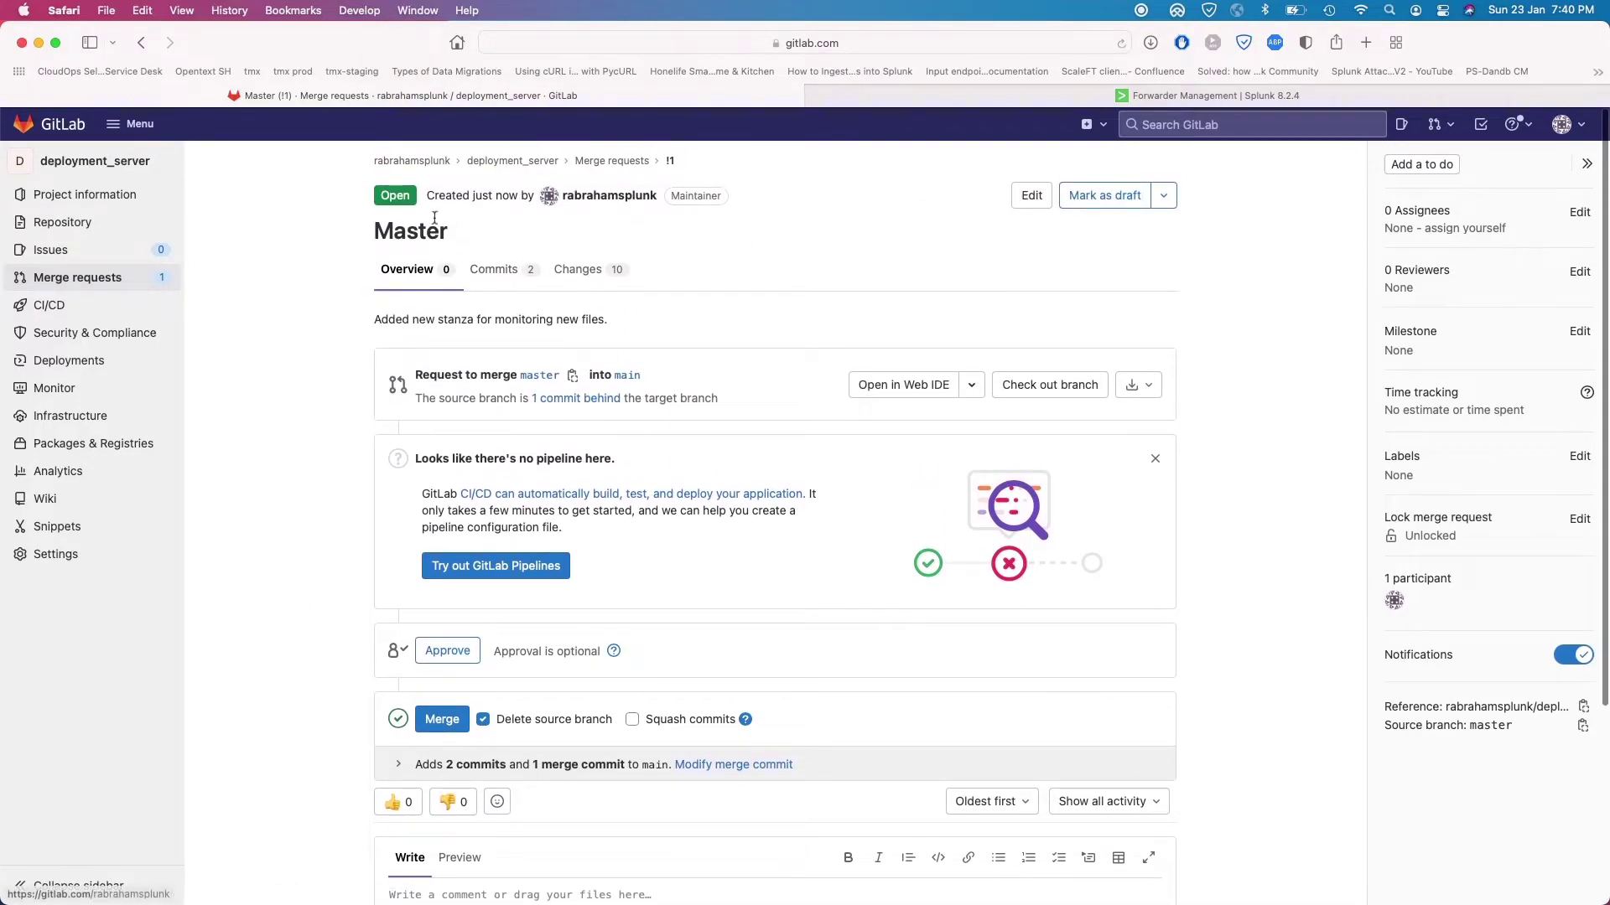
{"action": "mouse_move", "coordinate": [67, 228]}
{"action": "left_click", "coordinate": [217, 223]}
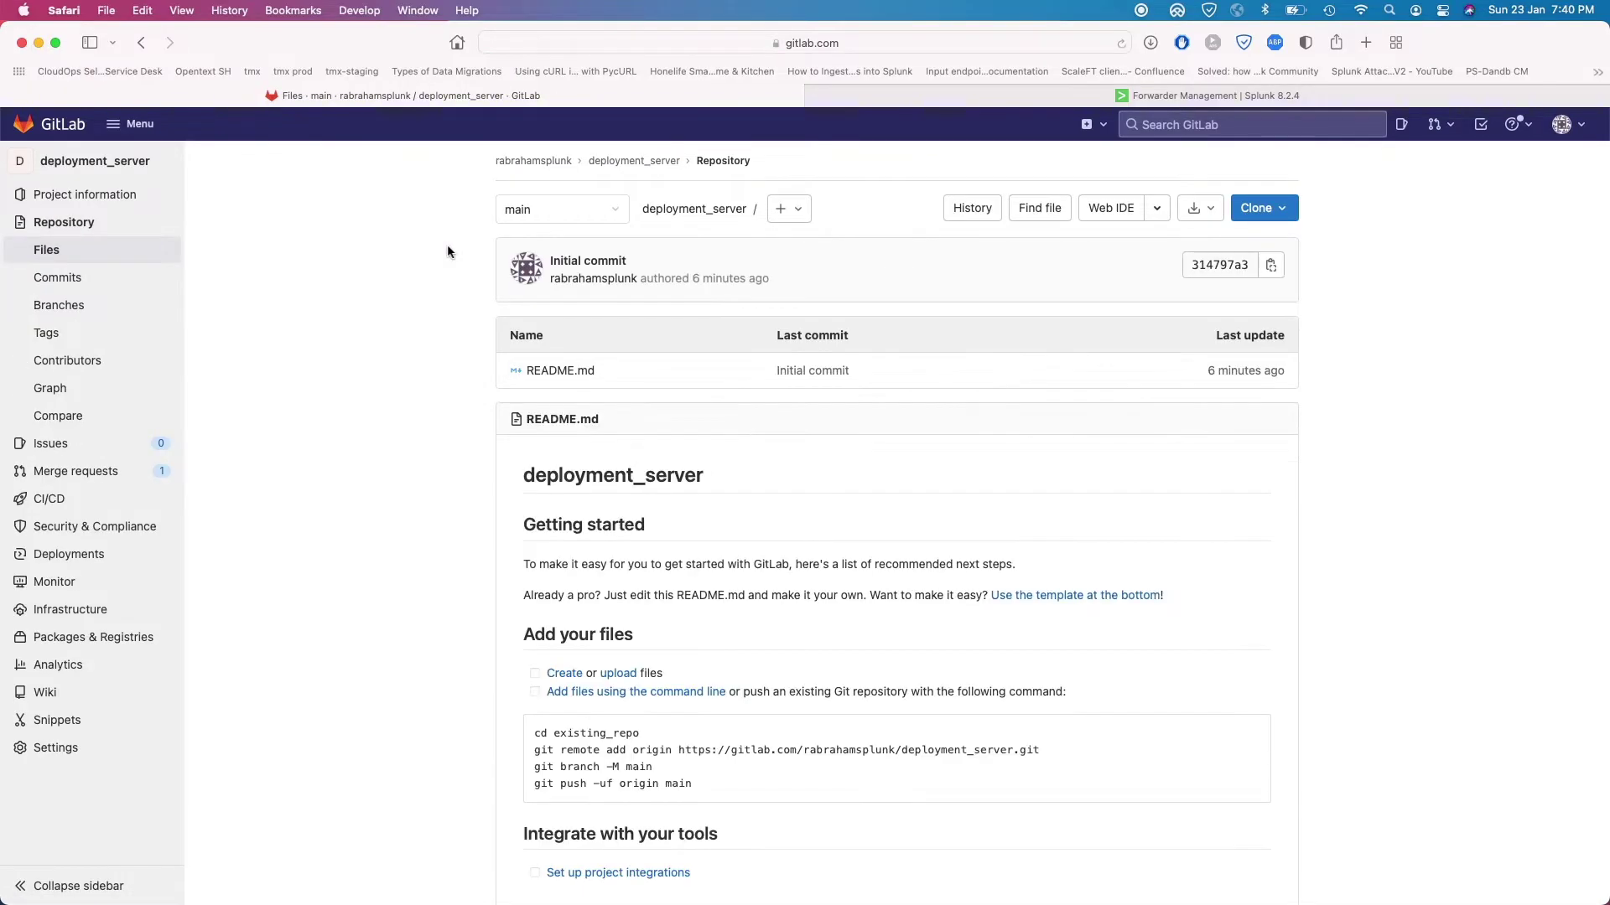
- On master, check the new mygitlab stanza at lines 25–29 of inputs.conf, then open Commits
{"action": "left_click", "coordinate": [555, 211]}
{"action": "left_click", "coordinate": [564, 350]}
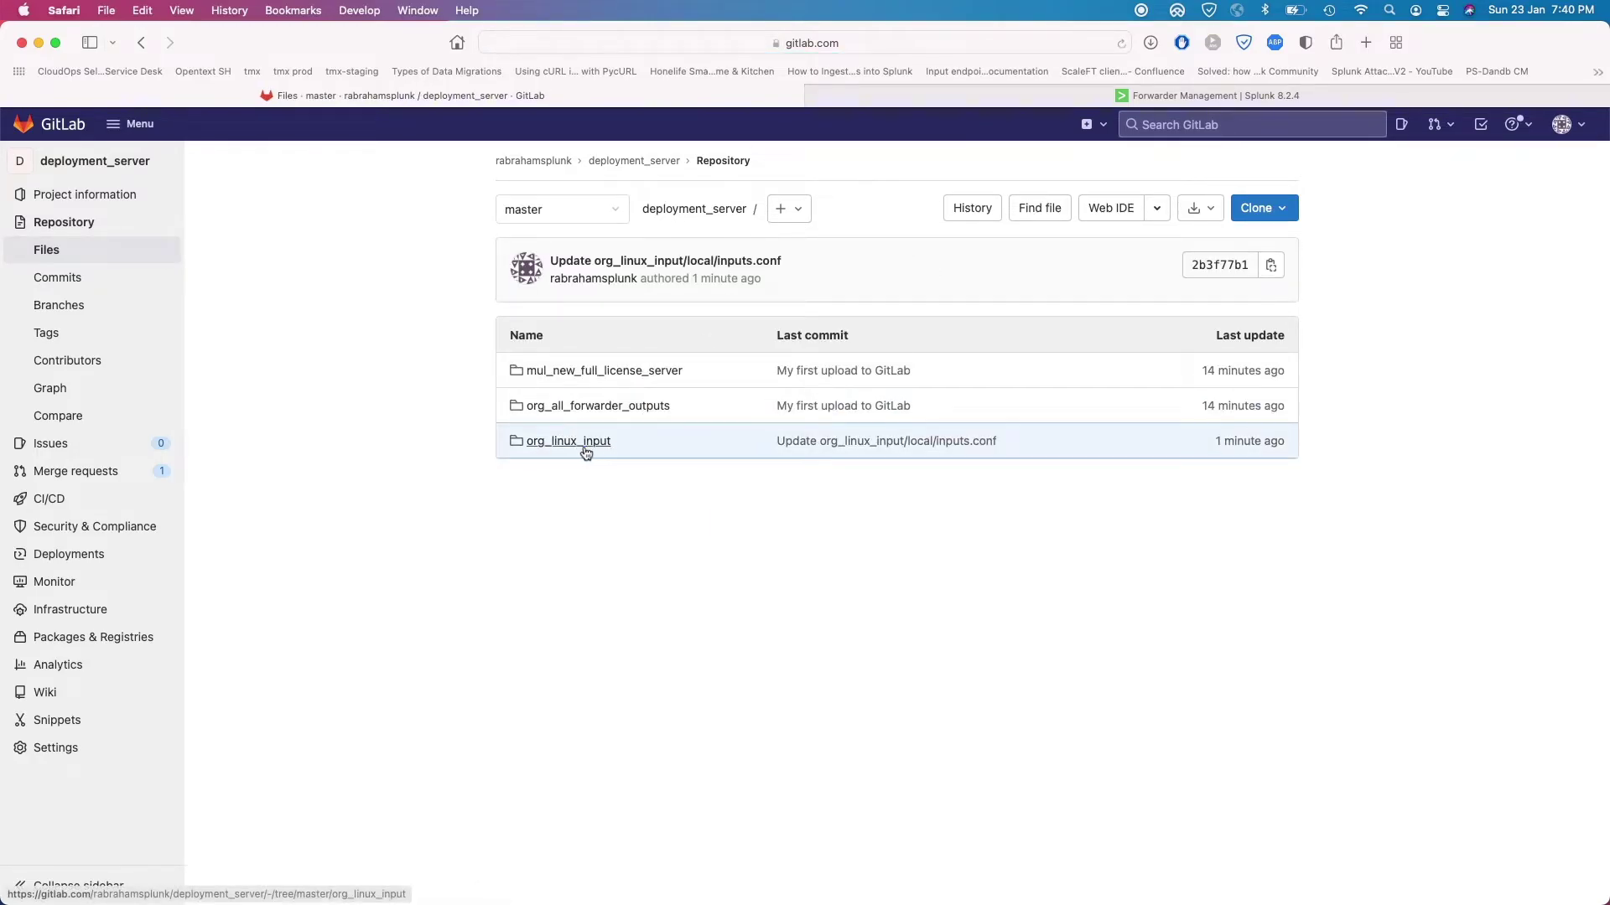
{"action": "left_click", "coordinate": [583, 443]}
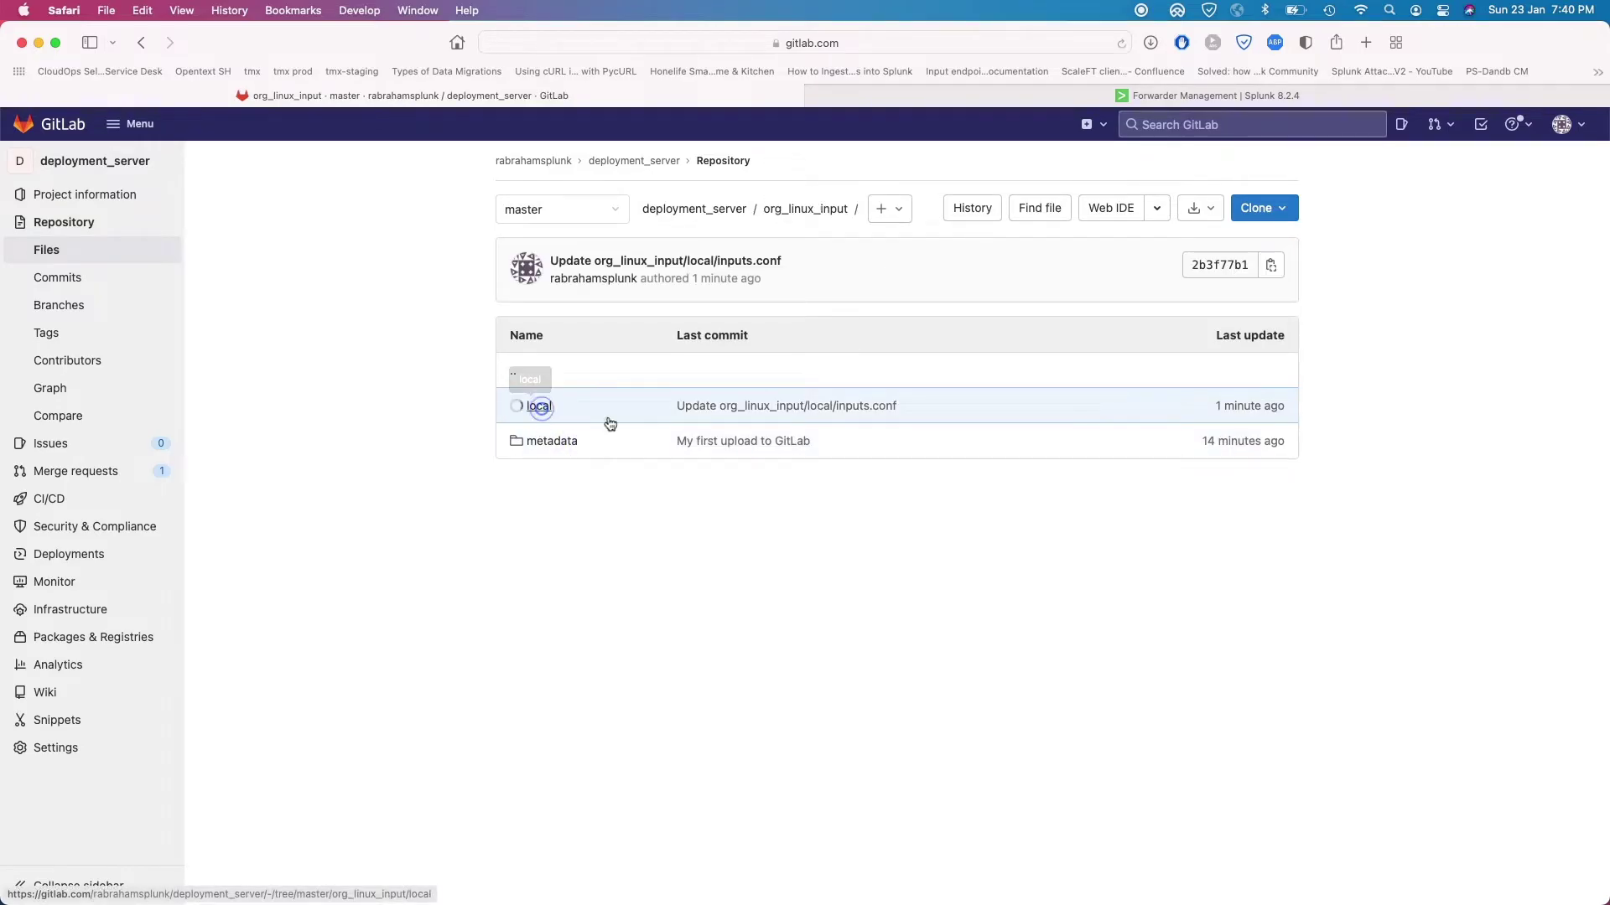
{"action": "left_click", "coordinate": [543, 407]}
{"action": "left_click", "coordinate": [556, 469]}
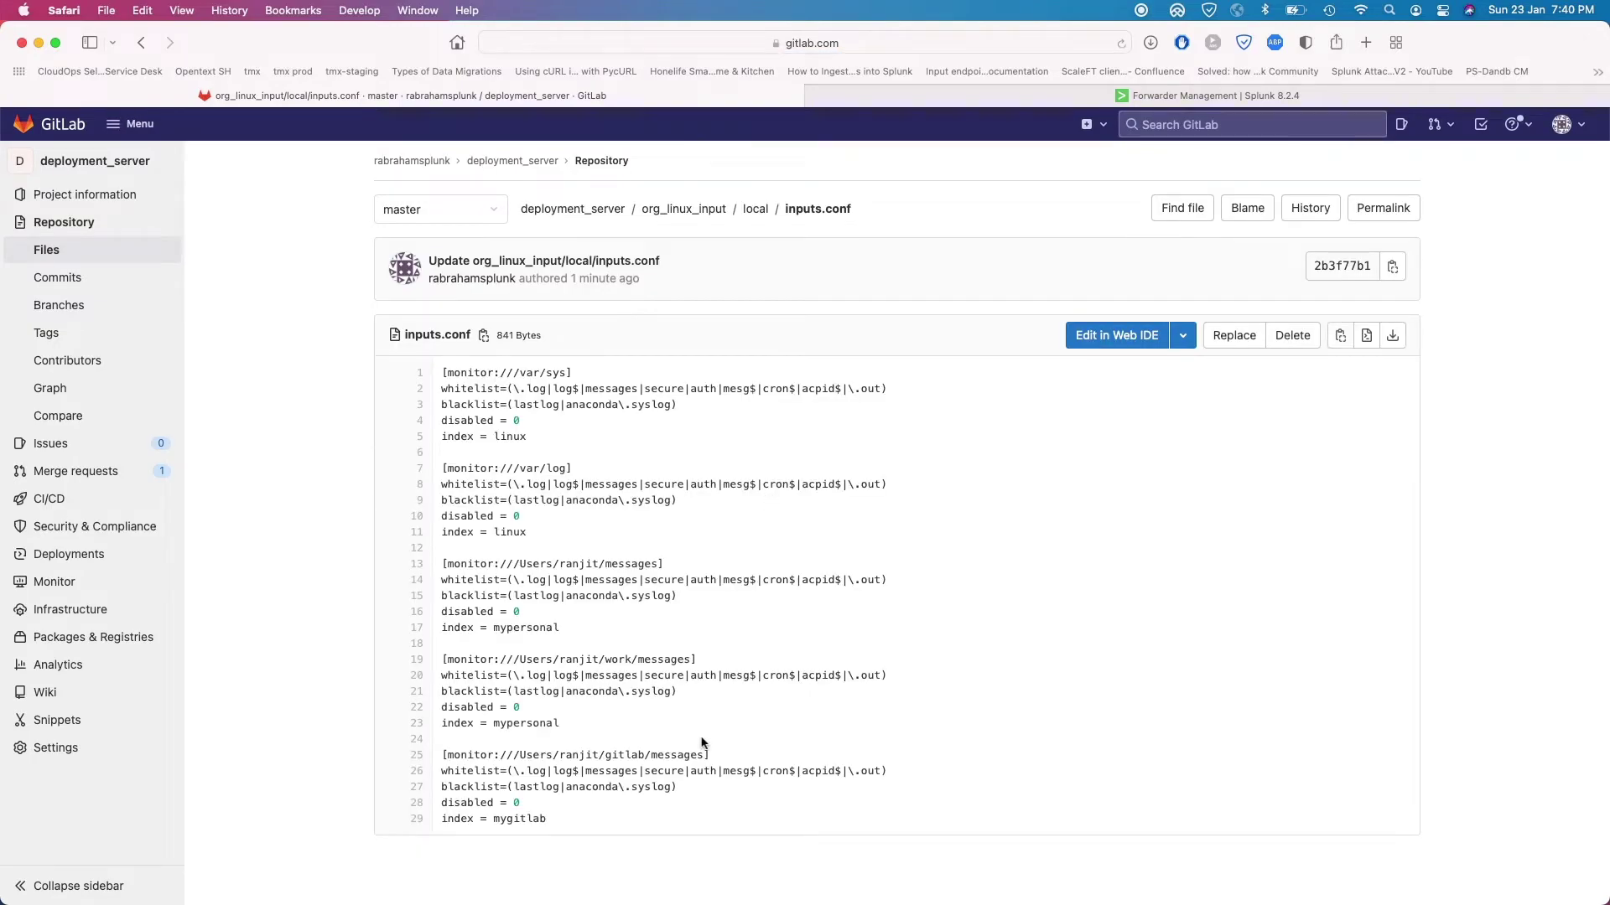
{"action": "scroll", "coordinate": [764, 499], "scroll_direction": "down", "scroll_amount": 1}
{"action": "left_click_drag", "start_coordinate": [648, 813], "coordinate": [427, 736]}
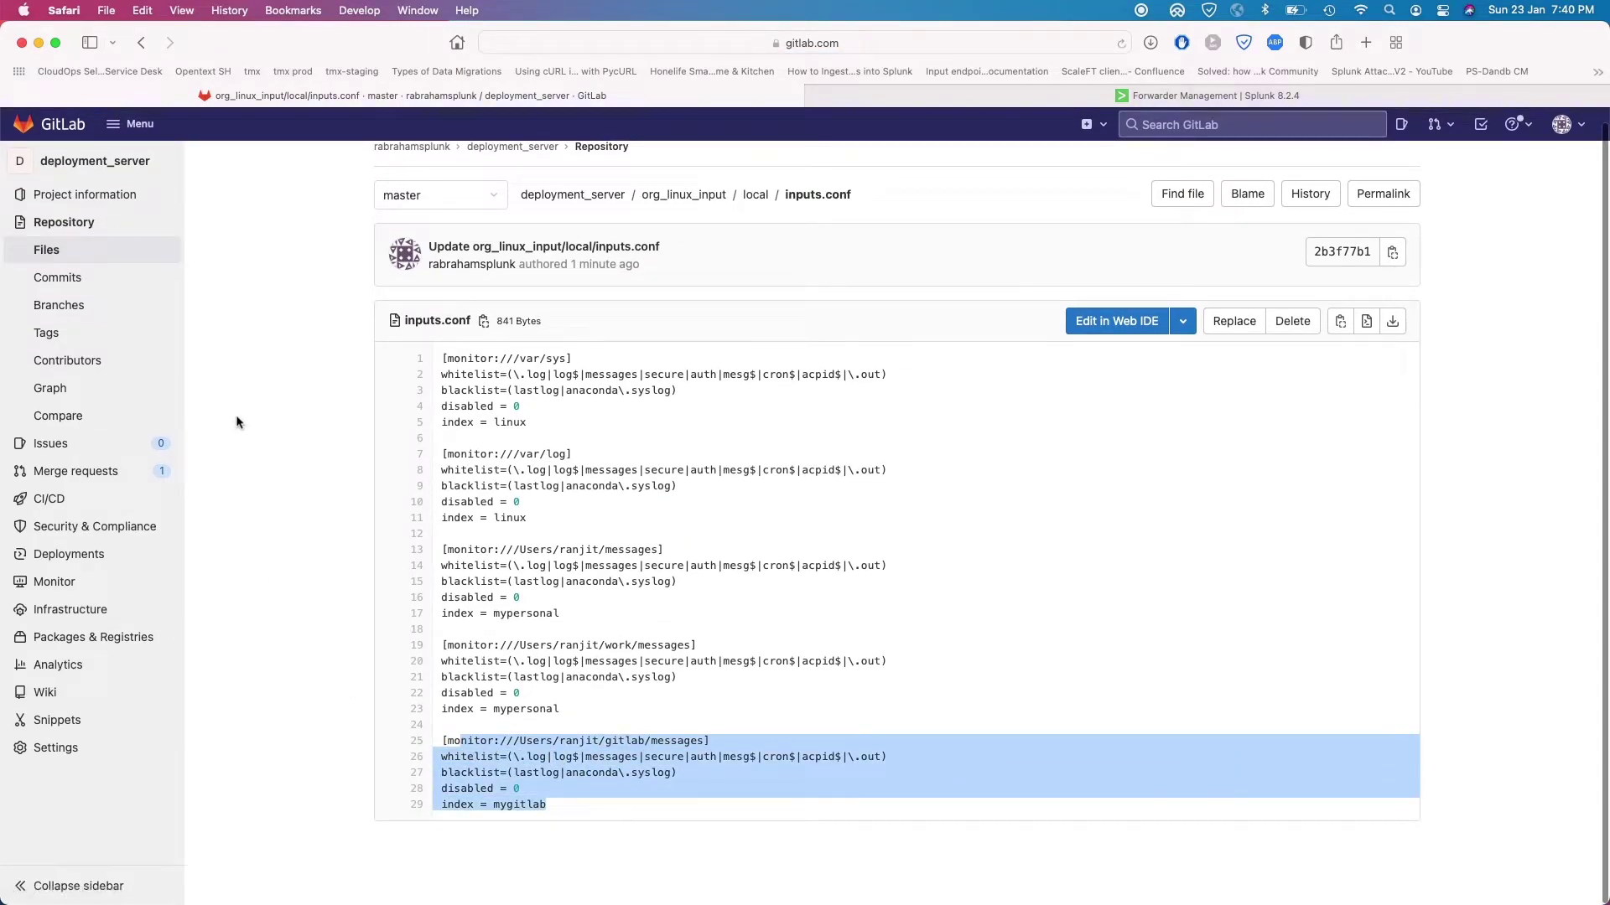
{"action": "left_click", "coordinate": [101, 279]}
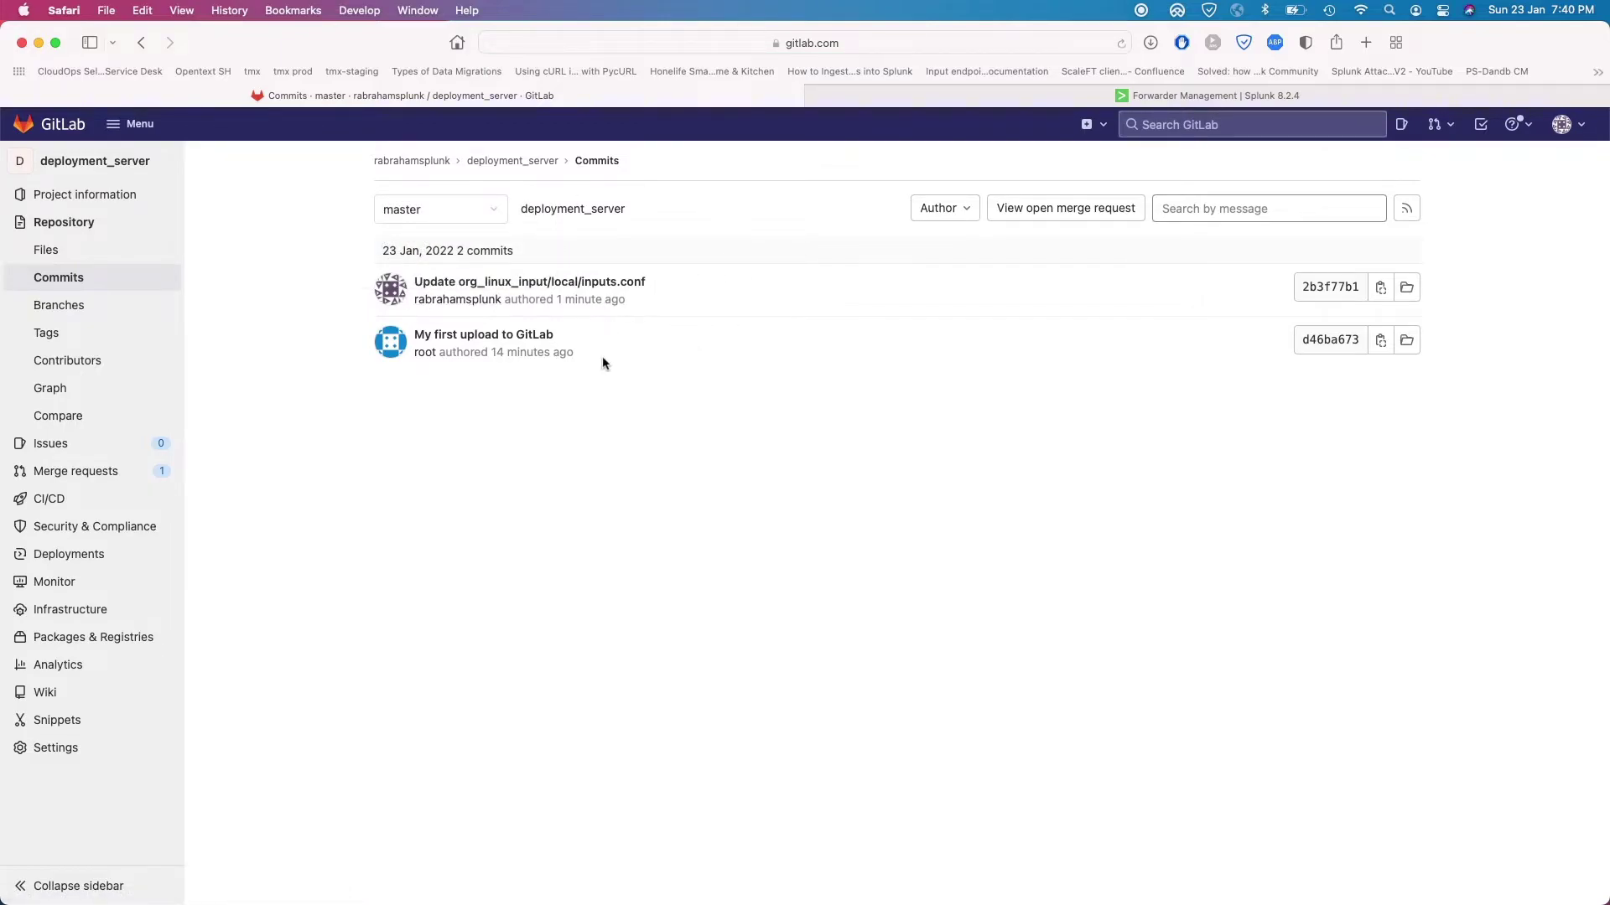
- Inspect the inputs.conf update commit's diff, then return to the repository file listing
{"action": "left_click_drag", "start_coordinate": [605, 369], "coordinate": [416, 333]}
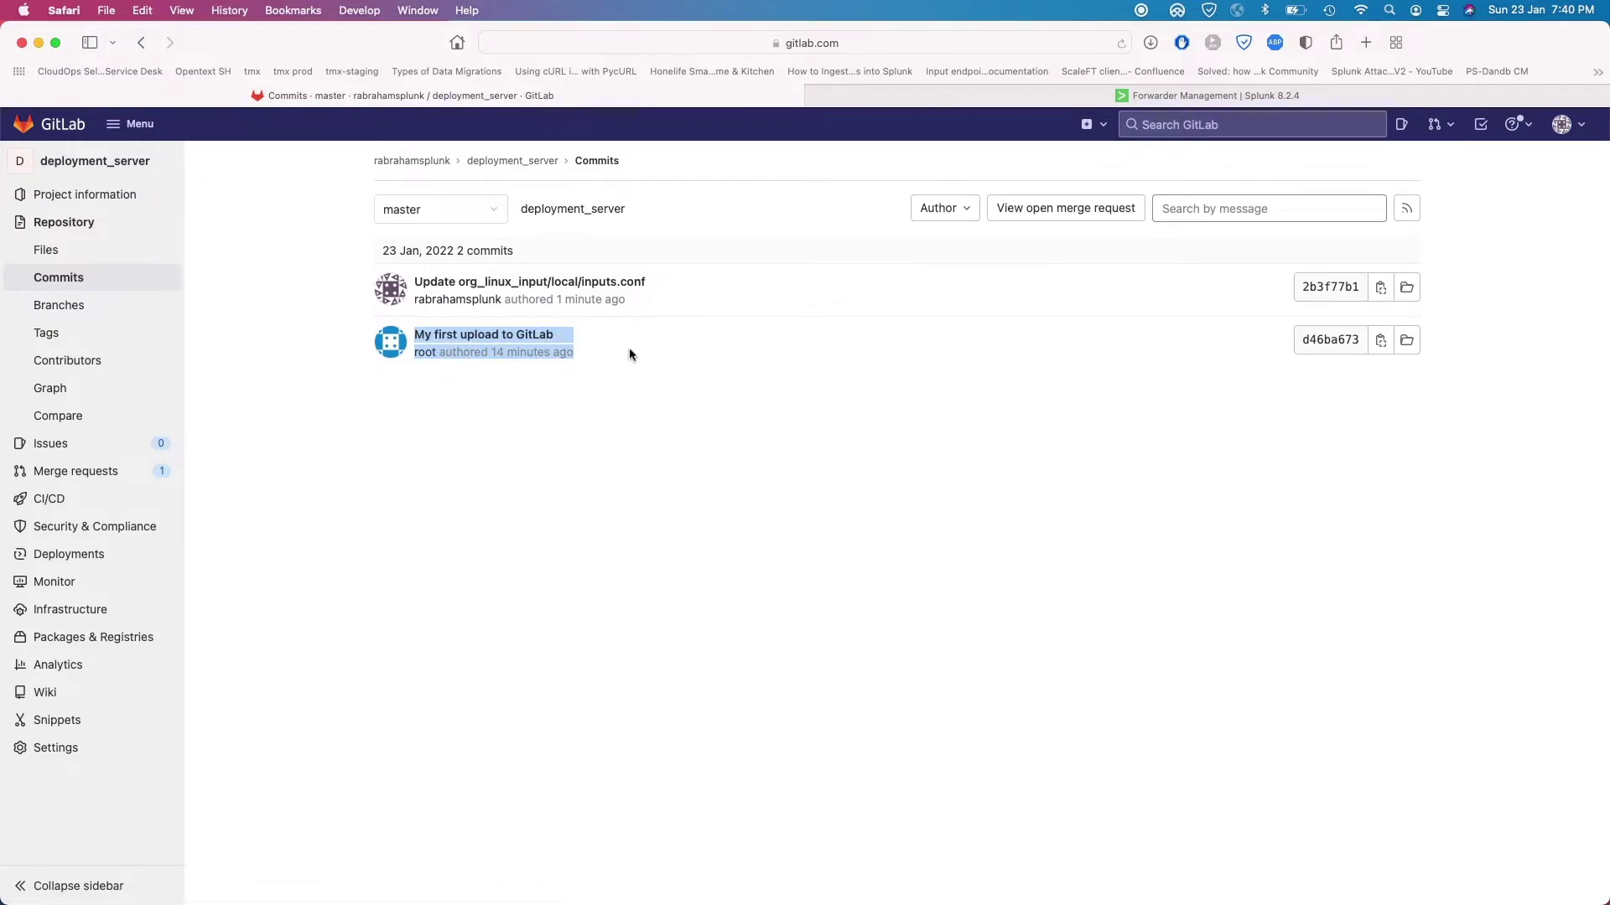
{"action": "left_click", "coordinate": [590, 474]}
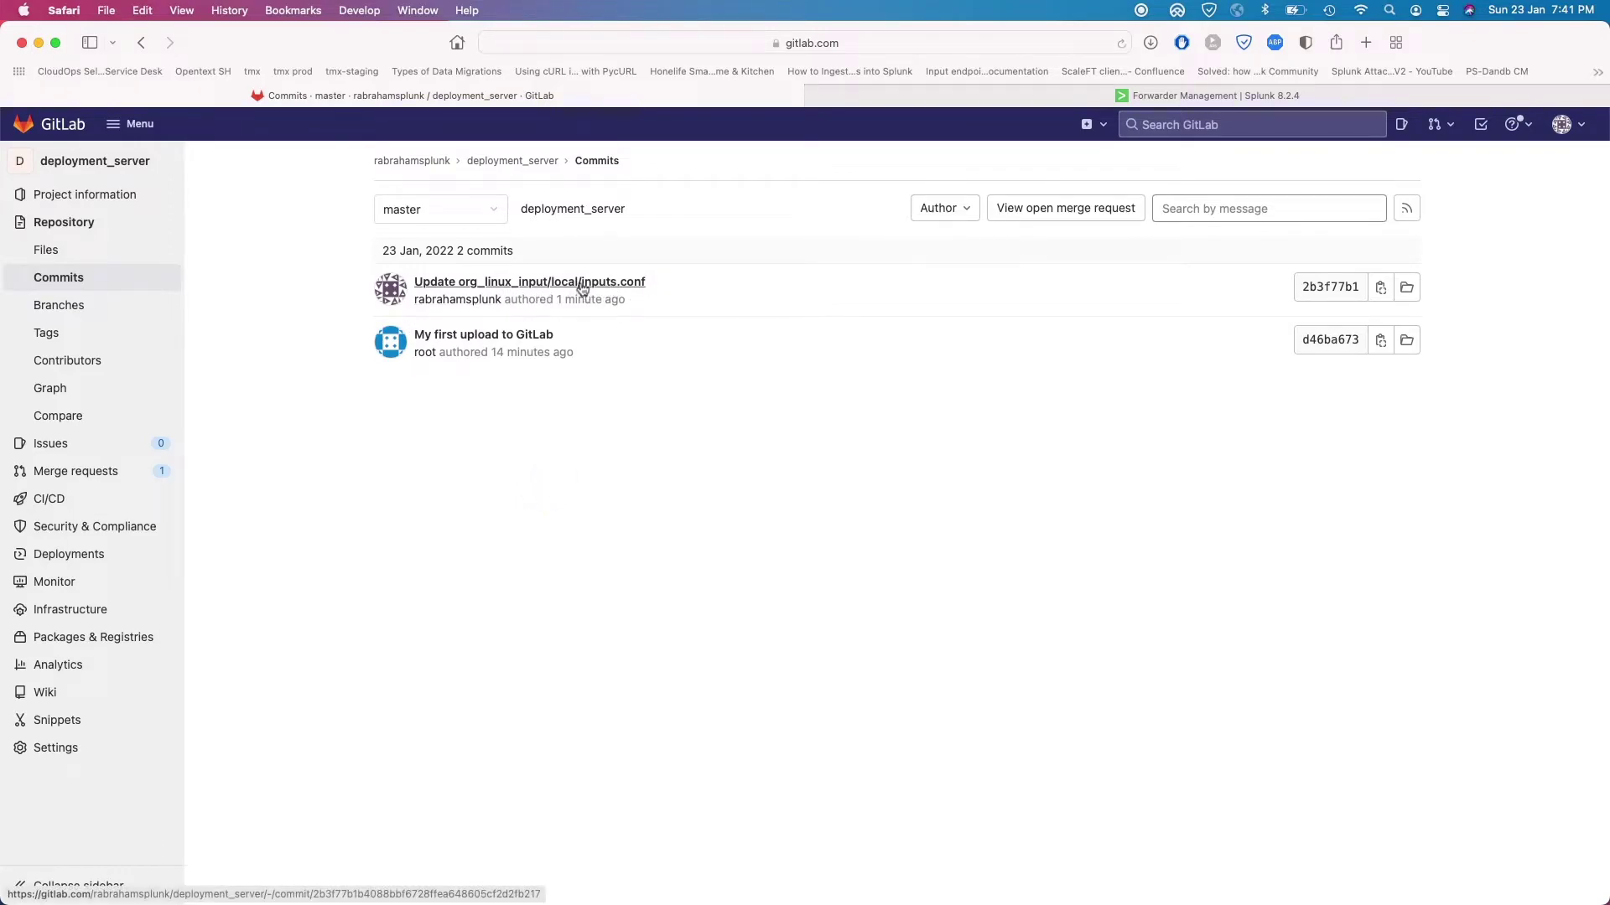
{"action": "left_click", "coordinate": [589, 290]}
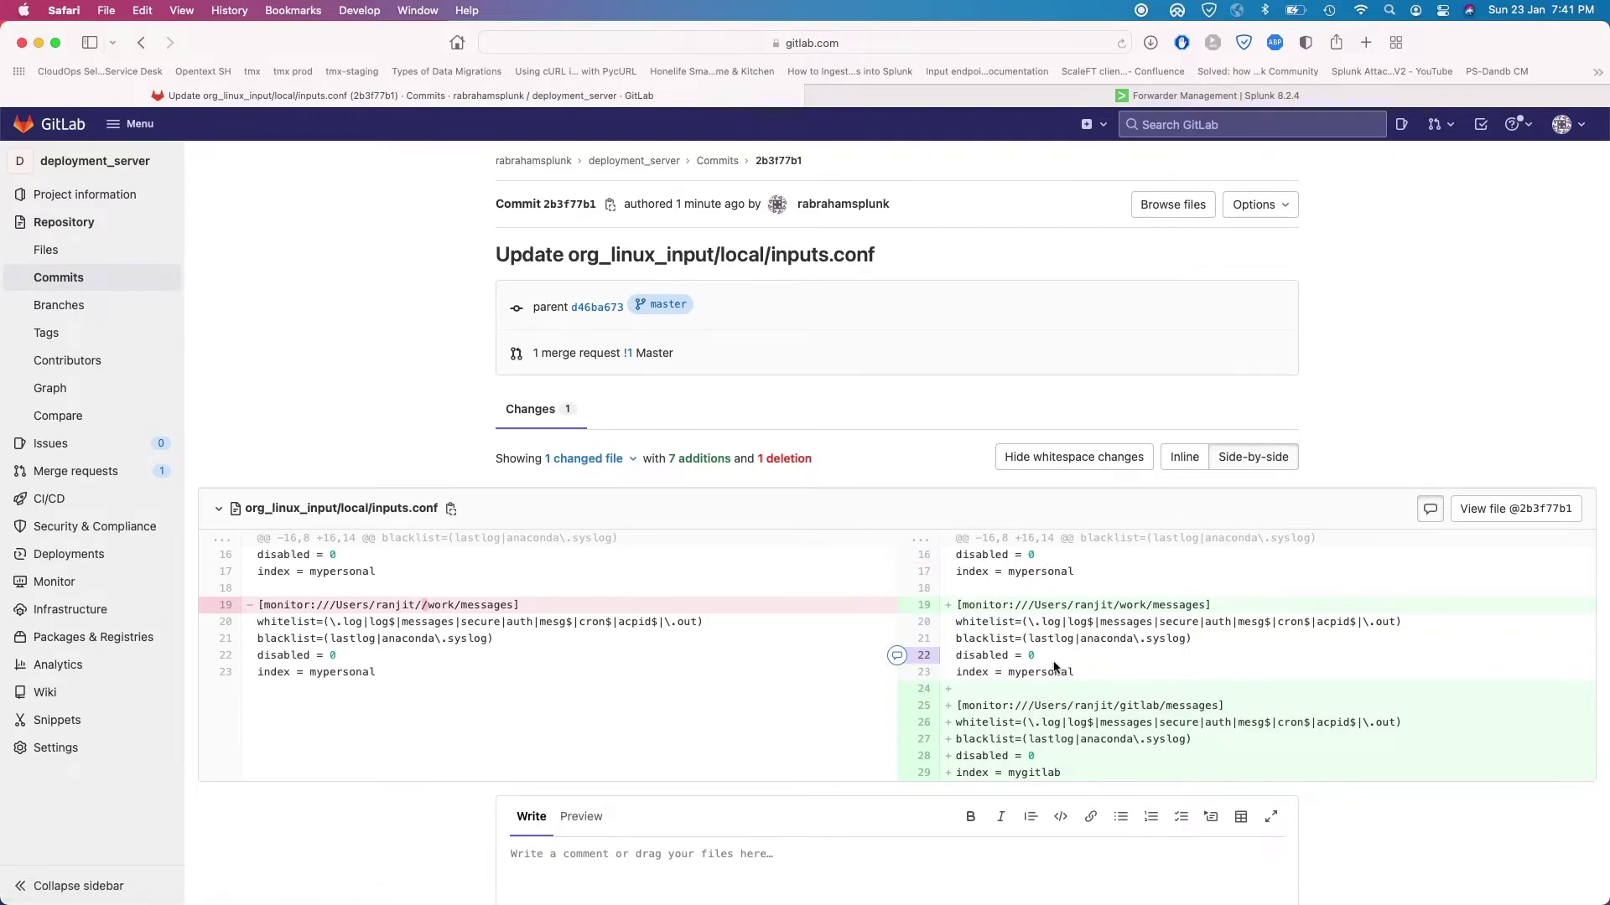
{"action": "scroll", "coordinate": [1006, 637], "scroll_direction": "down", "scroll_amount": 5}
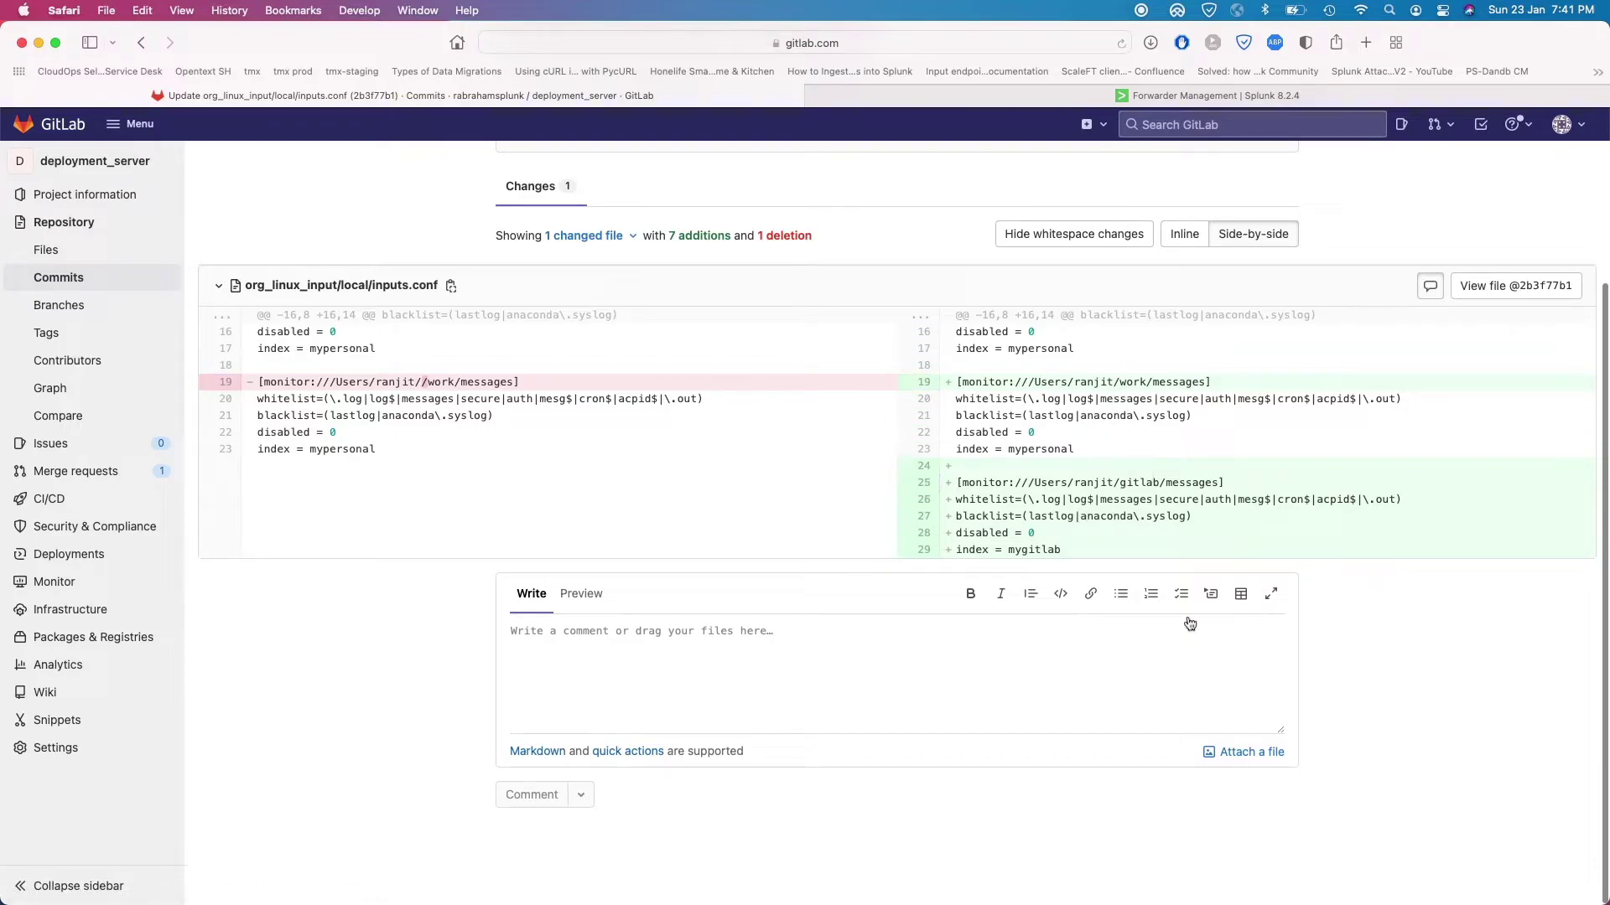
{"action": "left_click", "coordinate": [71, 253]}
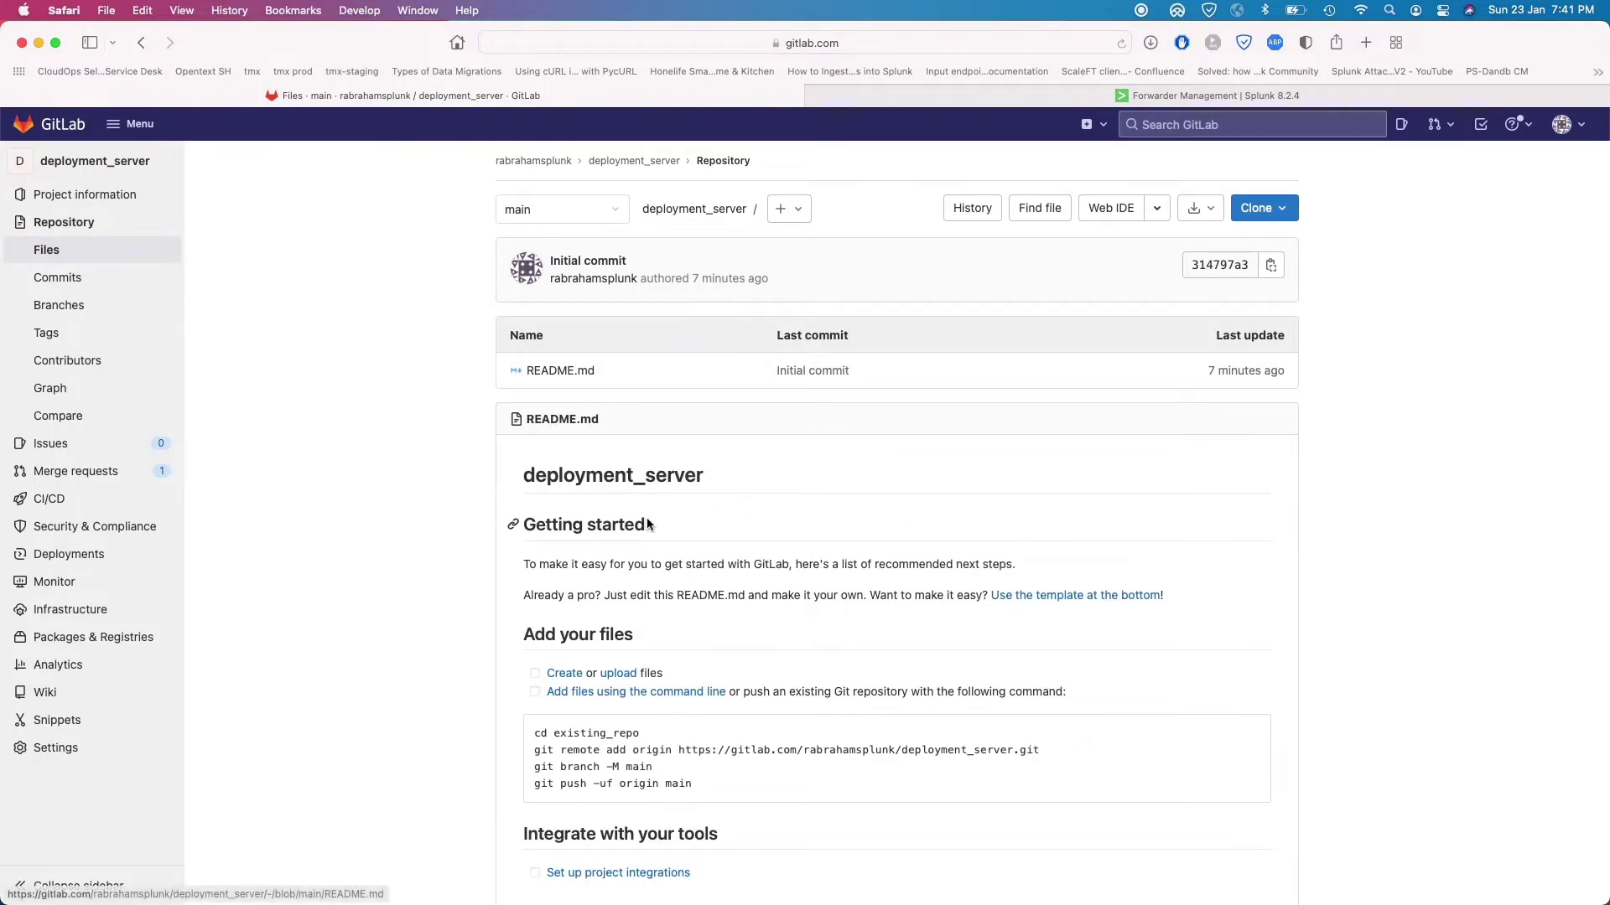
- Bring the Core Shell terminal with the deployment-apps listing back to the front
{"action": "left_click", "coordinate": [1111, 208]}
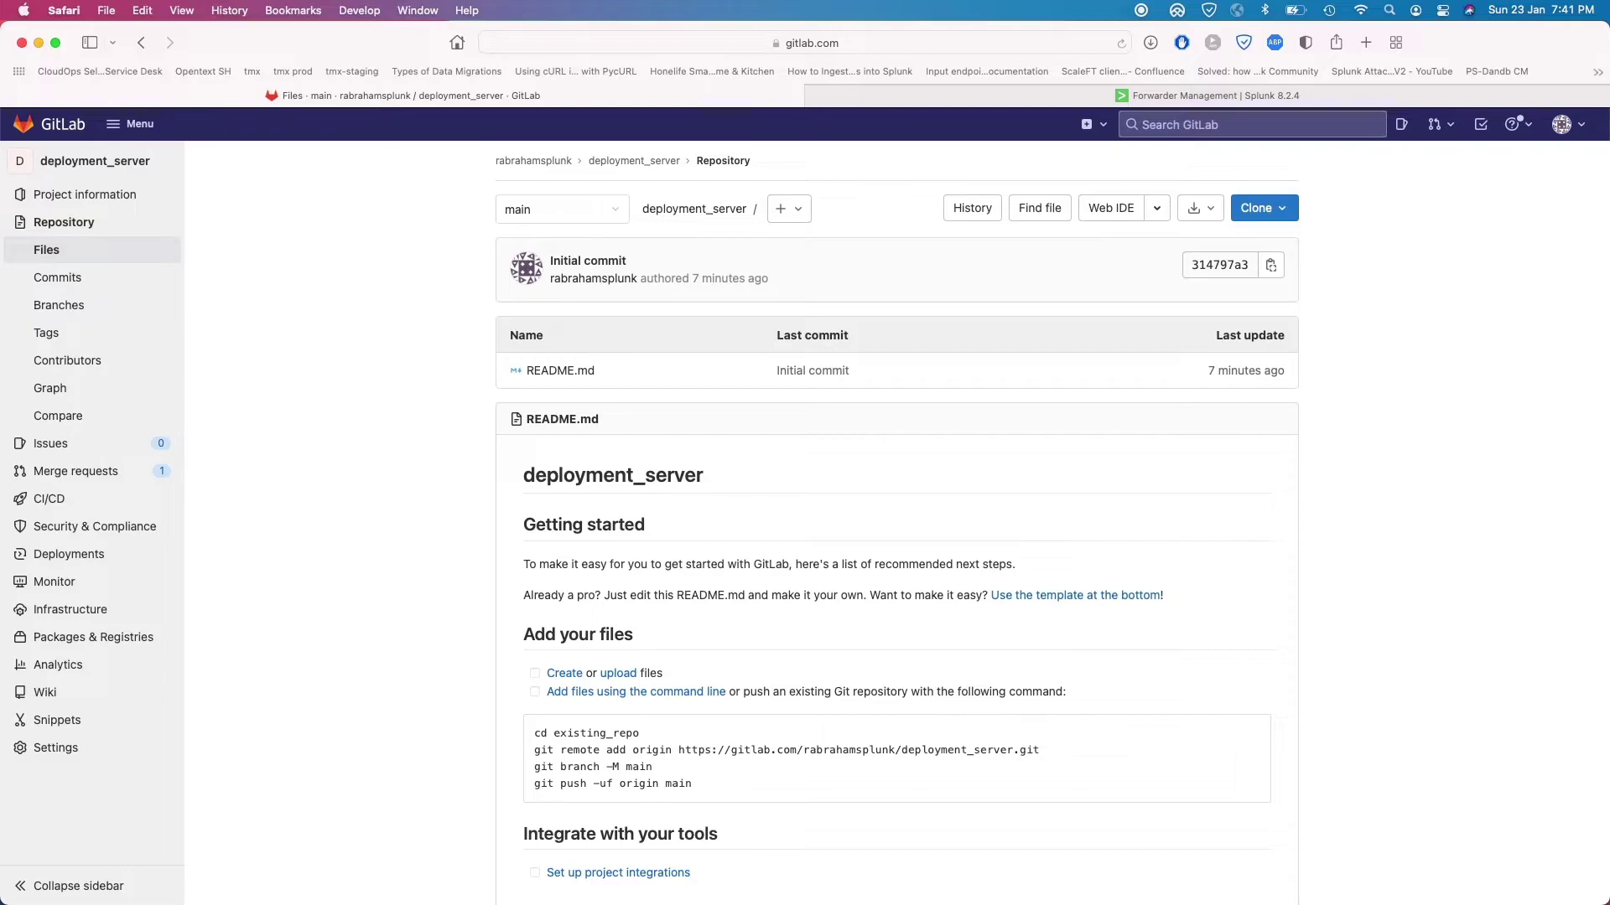
{"action": "key", "text": "super+Tab"}
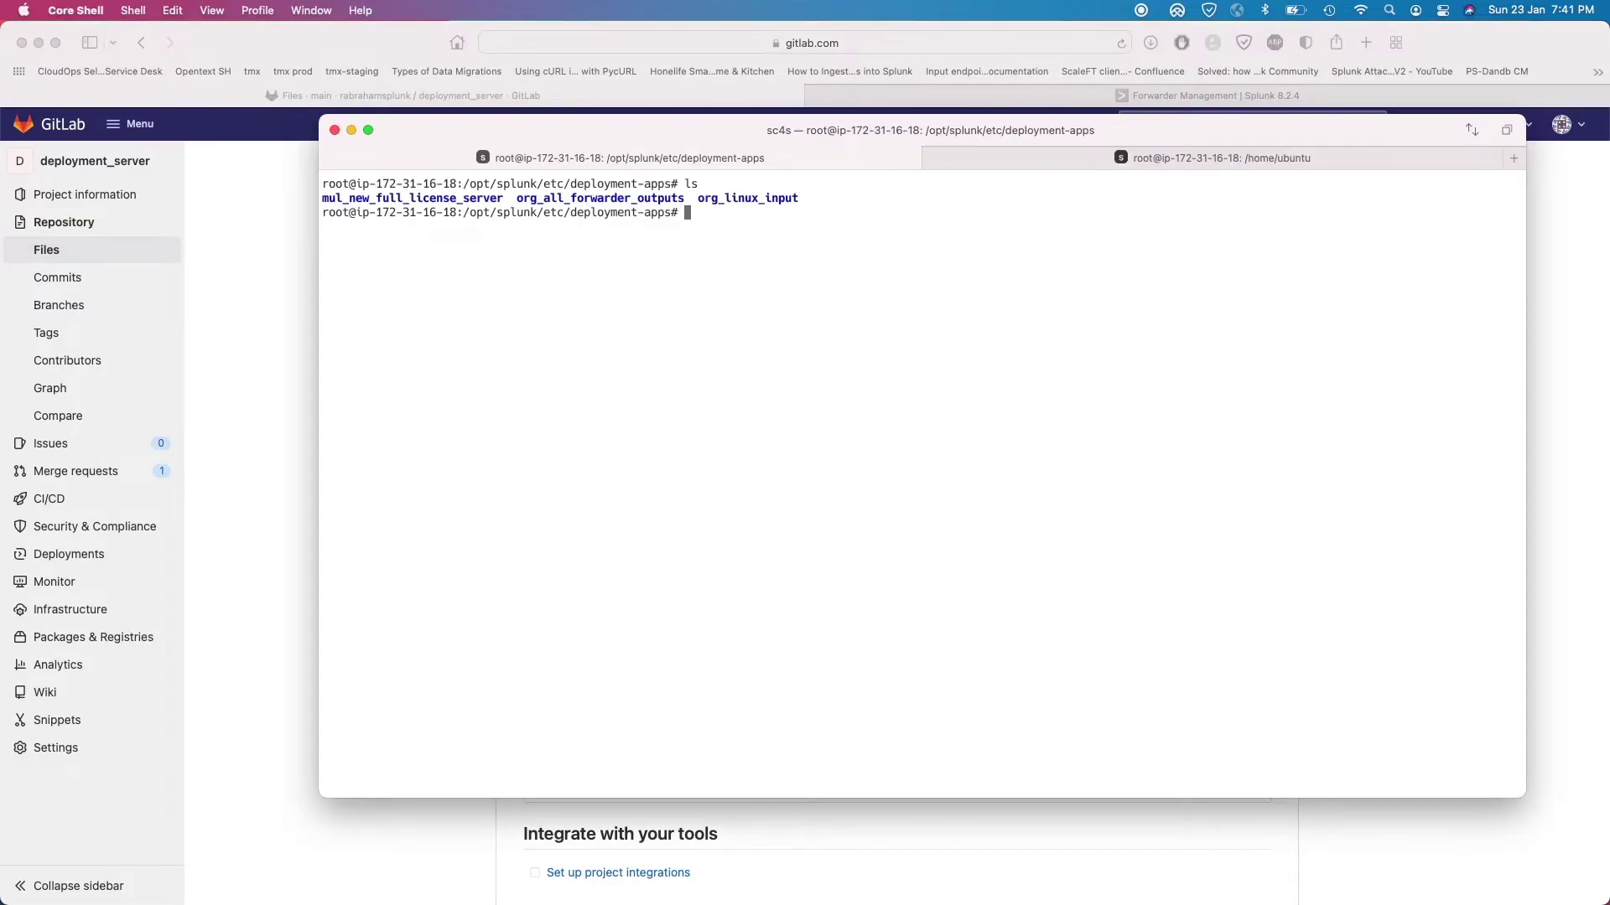
- Run git pull origin master with the GitLab username and password to update inputs.conf, then clear the screen
{"action": "left_click", "coordinate": [854, 318]}
{"action": "type", "text": "git pujll"}
{"action": "key", "text": "BackSpace"}
{"action": "key", "text": "BackSpace"}
{"action": "key", "text": "BackSpace"}
{"action": "type", "text": "ll origin master"}
{"action": "key", "text": "Return"}
{"action": "type", "text": "rabraham"}
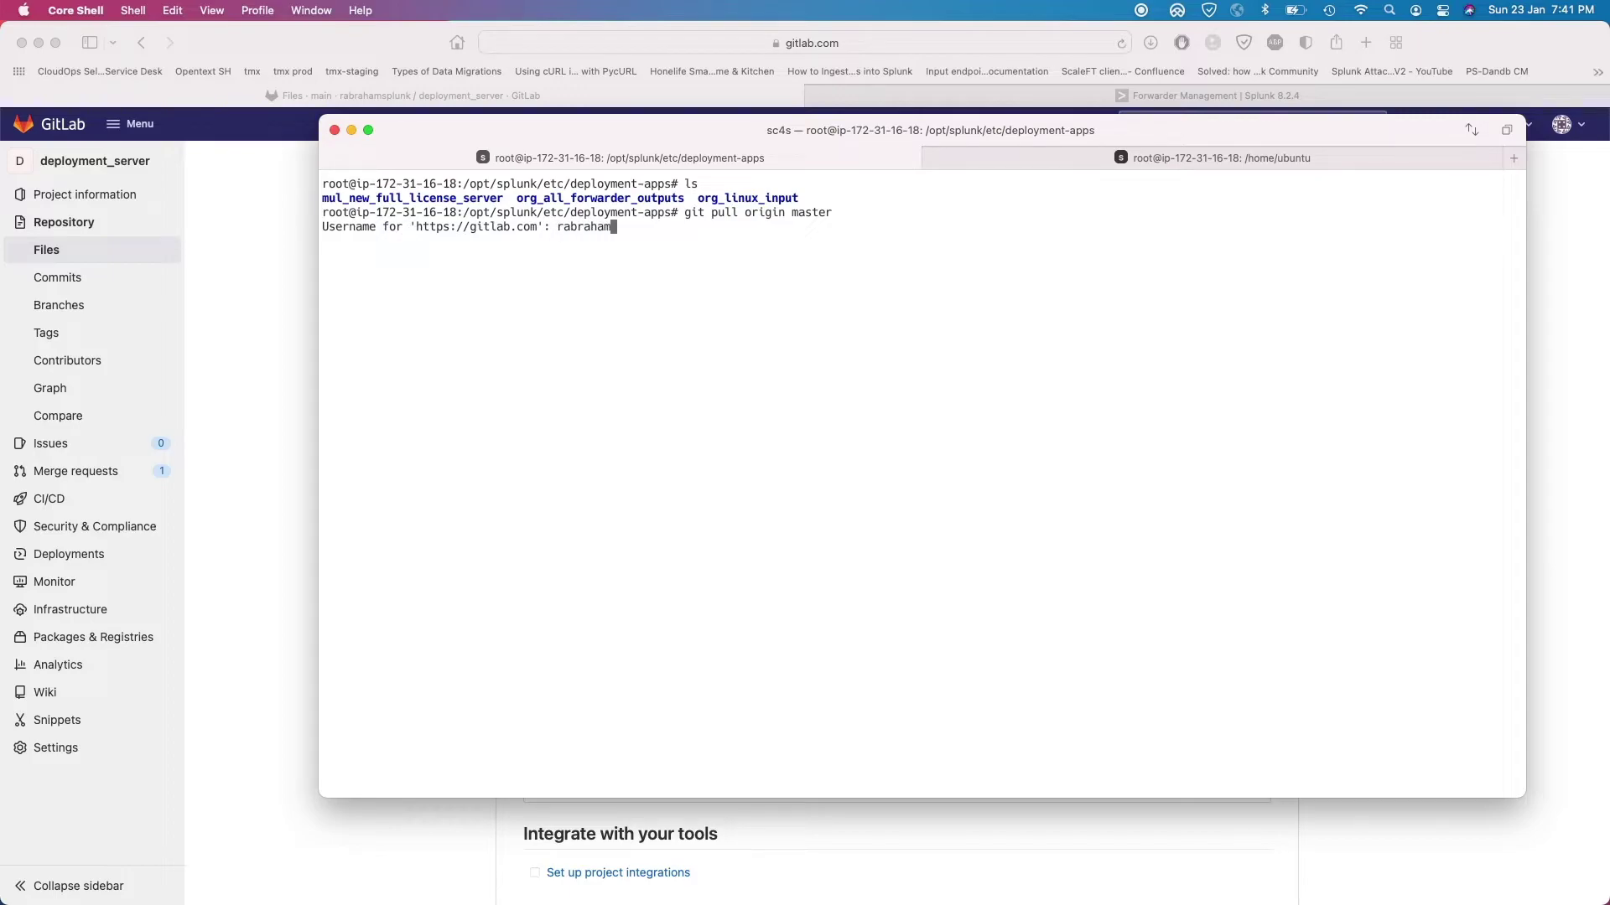
{"action": "type", "text": "splunk"}
{"action": "key", "text": "Return"}
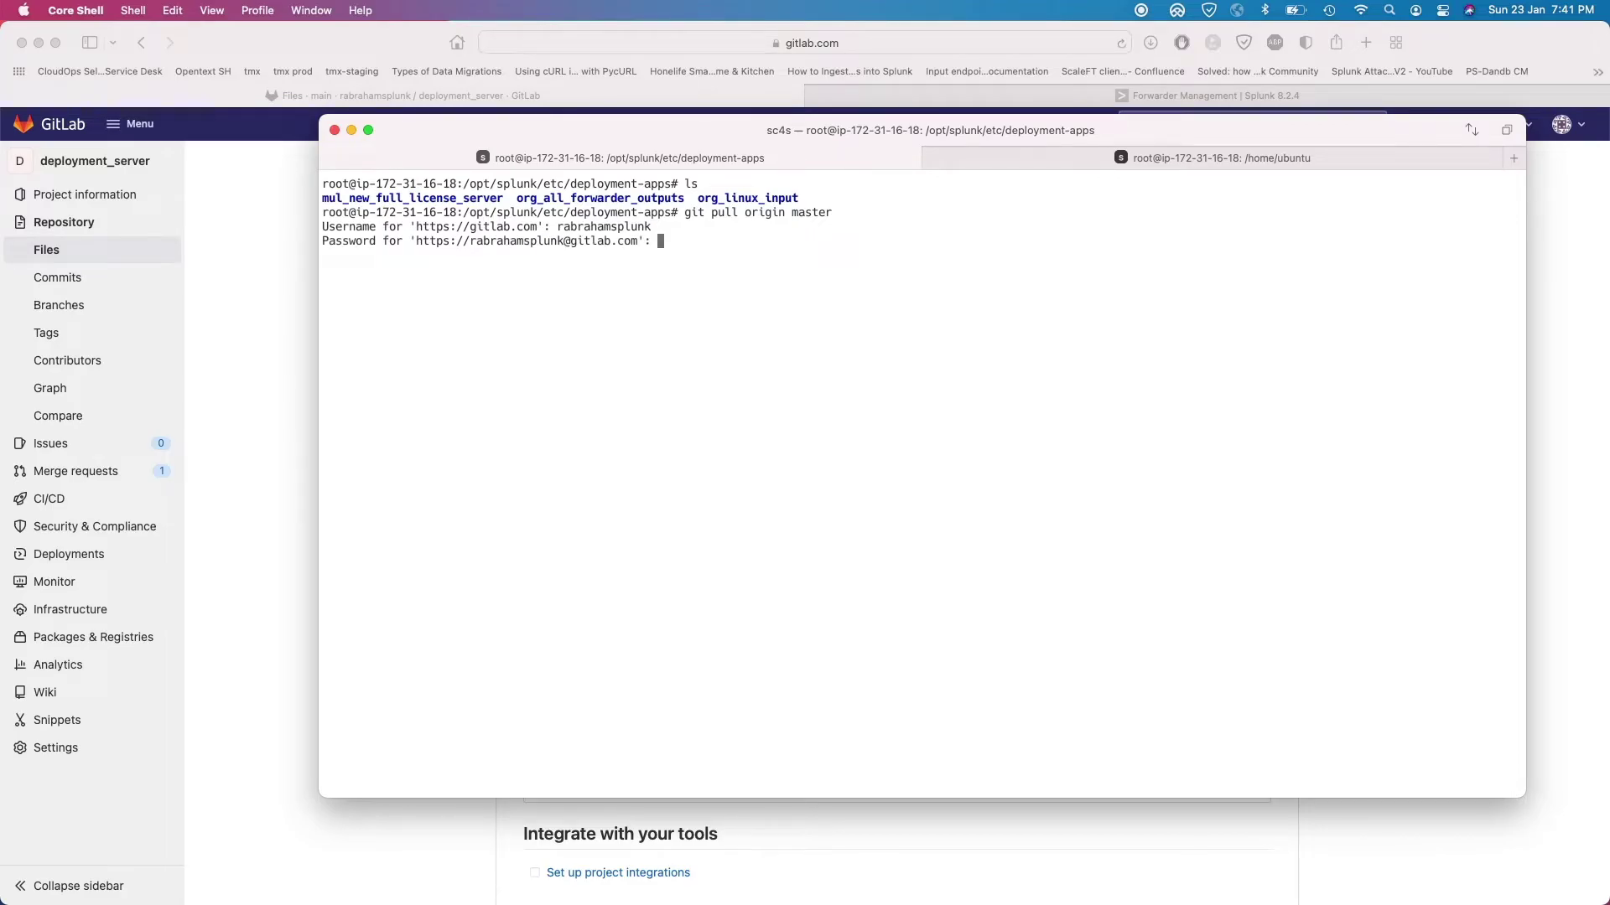
{"action": "key", "text": "Return"}
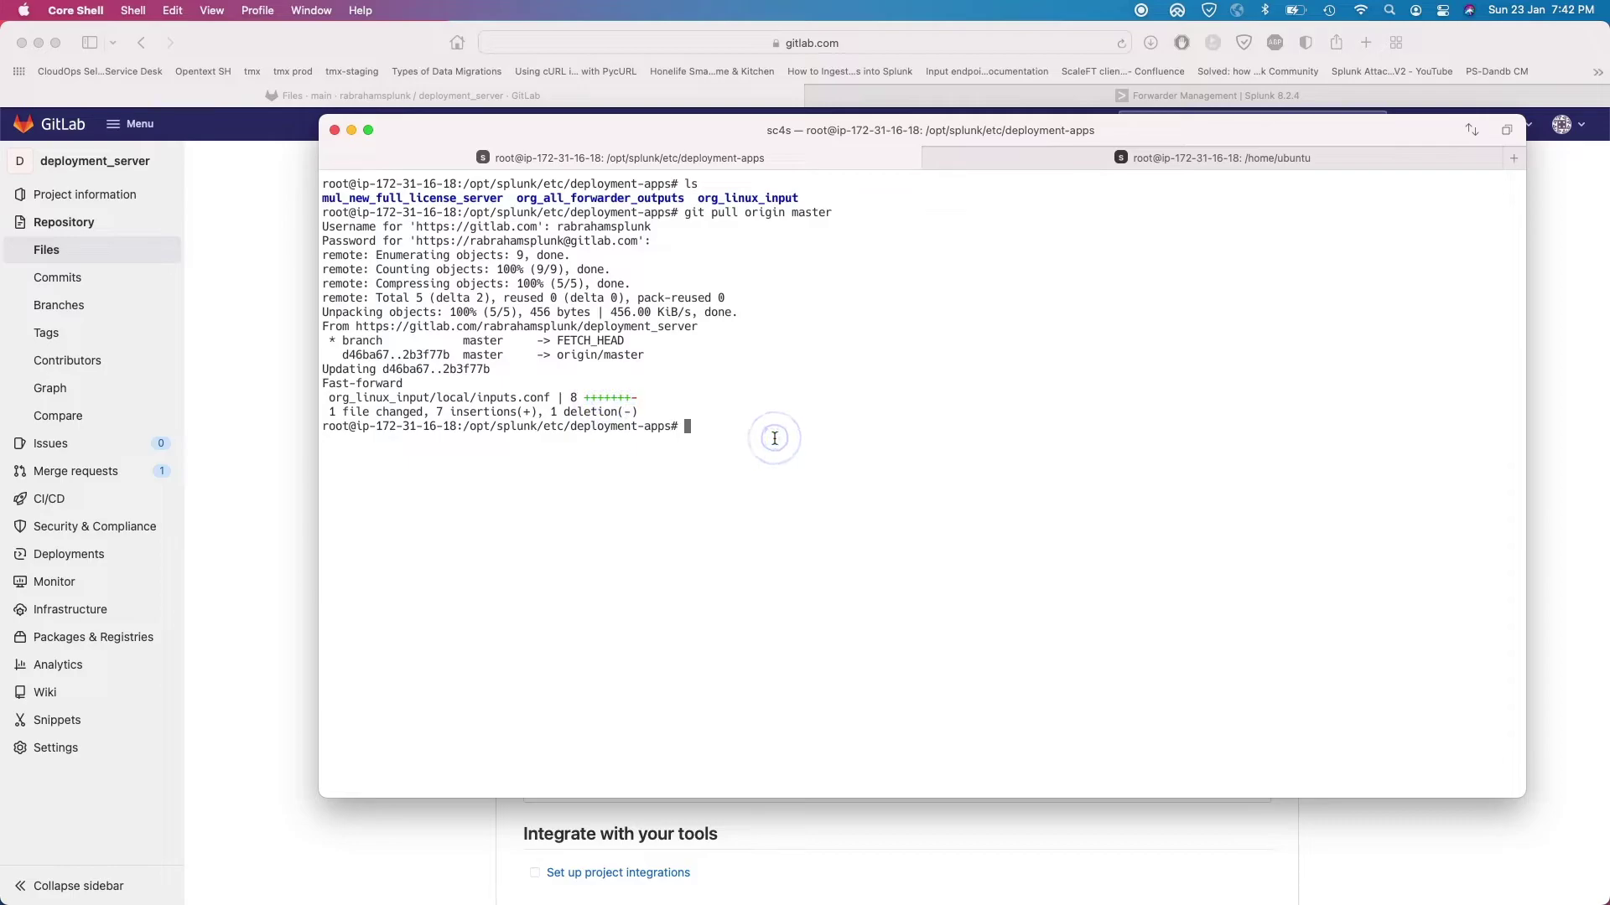
{"action": "type", "text": "clear"}
{"action": "key", "text": "Return"}
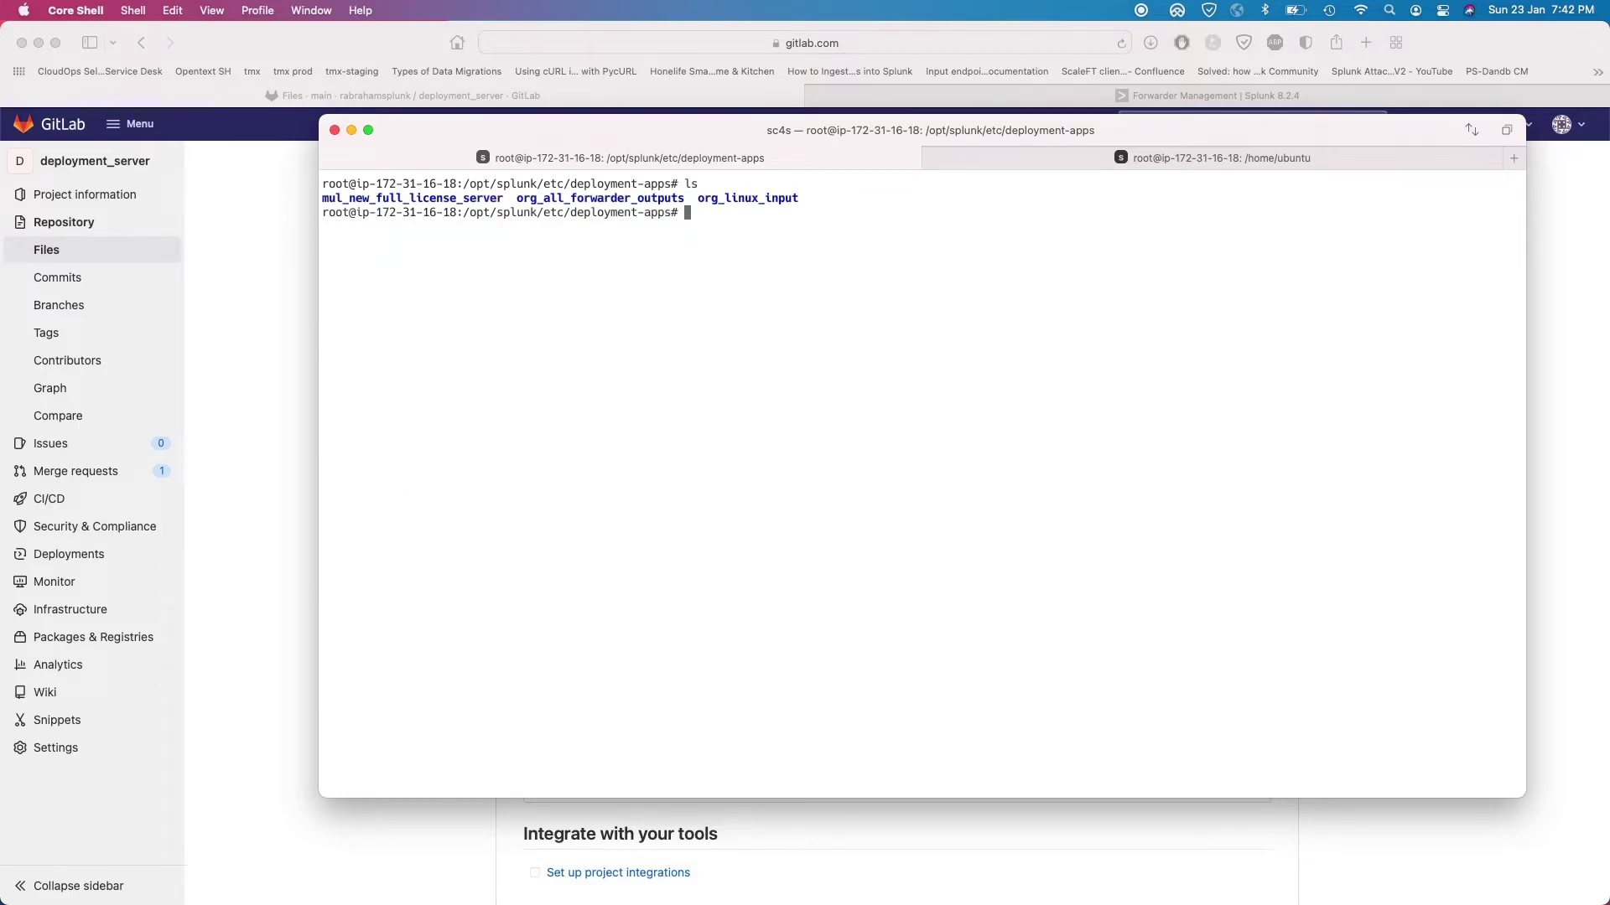
- Print org_linux_input/local/inputs.conf with cat, using Tab completion for the path
{"action": "type", "text": "cat org_,l"}
{"action": "key", "text": "BackSpace"}
{"action": "key", "text": "BackSpace"}
{"action": "type", "text": "l"}
{"action": "key", "text": "Tab"}
{"action": "type", "text": "lo"}
{"action": "key", "text": "Tab"}
{"action": "type", "text": "in"}
{"action": "key", "text": "Tab"}
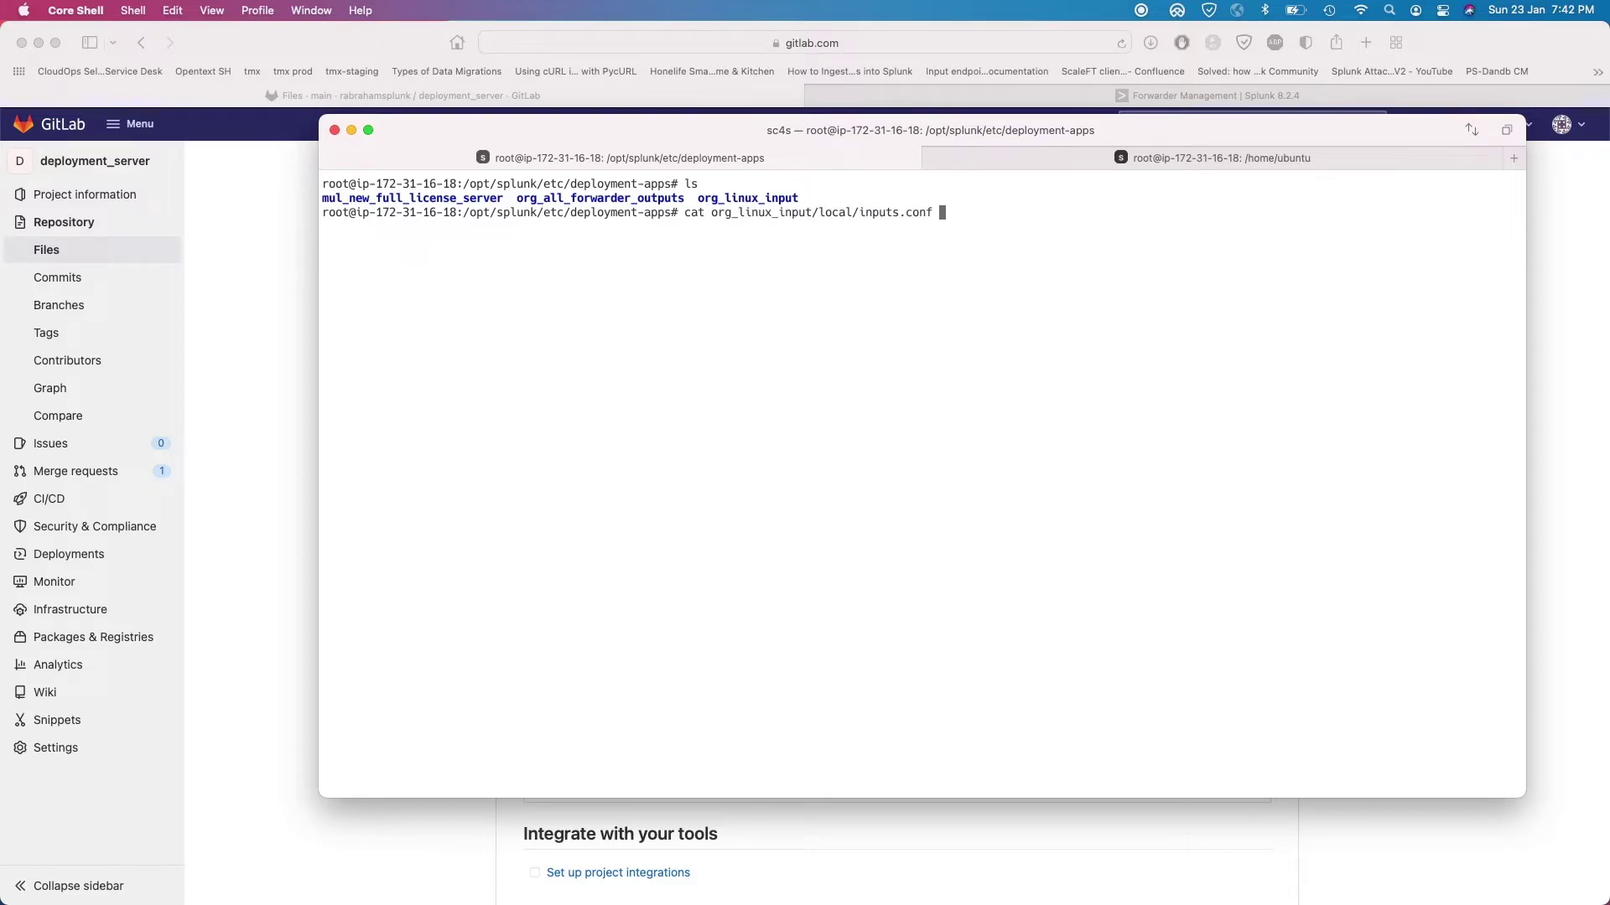
{"action": "key", "text": "Return"}
- Highlight the pulled gitlab/messages stanza with index = mygitlab, then clear the terminal
{"action": "left_click_drag", "start_coordinate": [528, 624], "coordinate": [323, 558]}
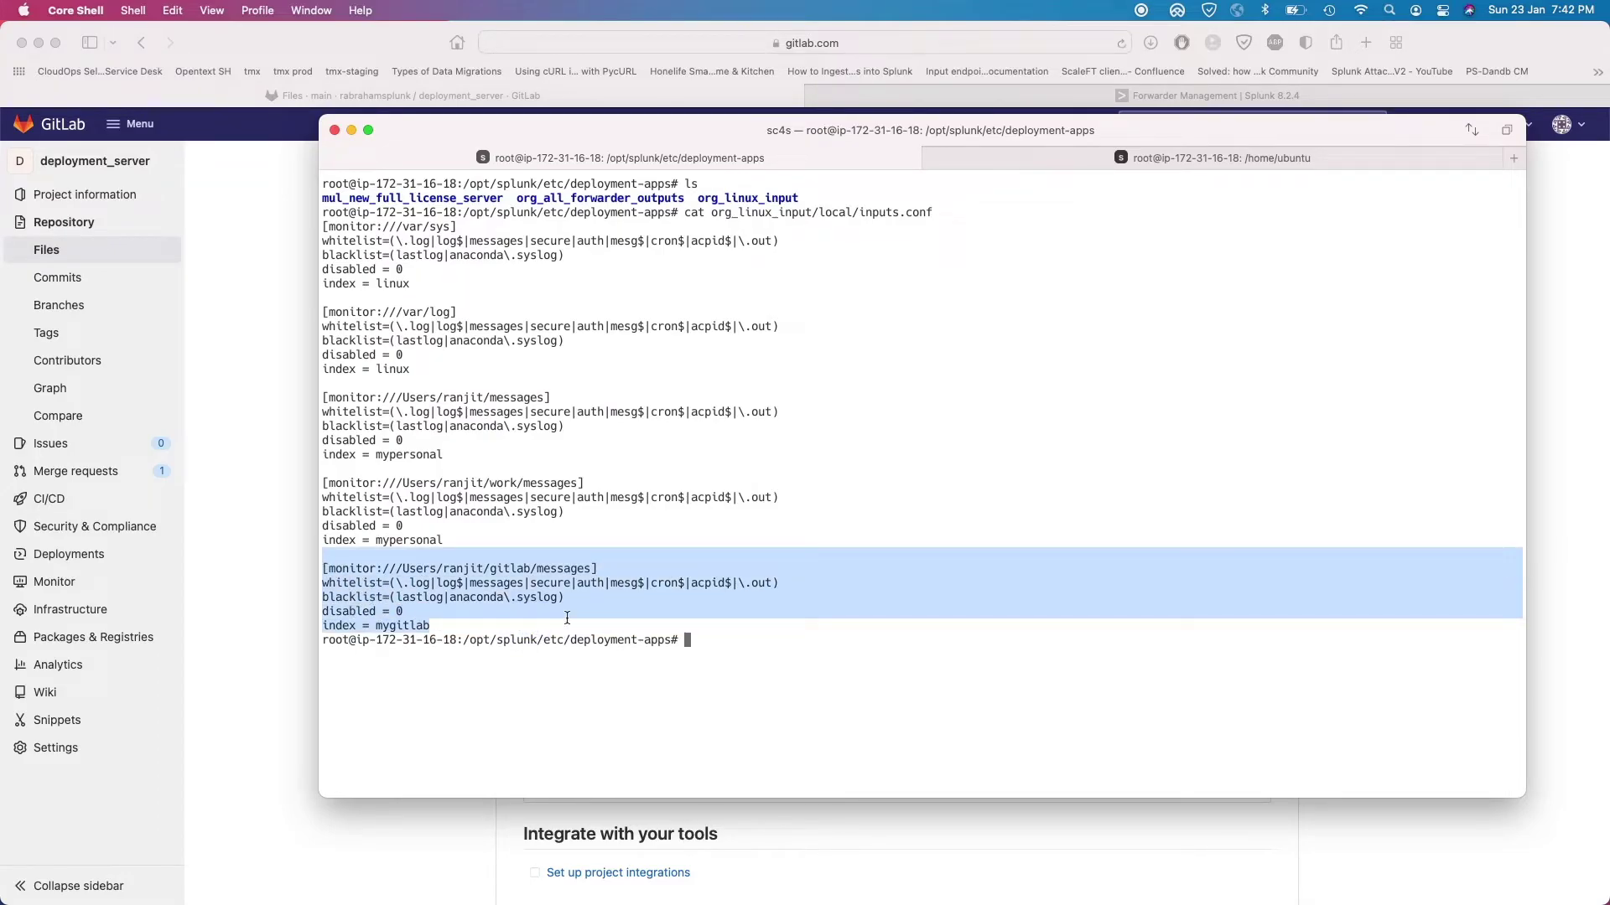
{"action": "left_click", "coordinate": [631, 633]}
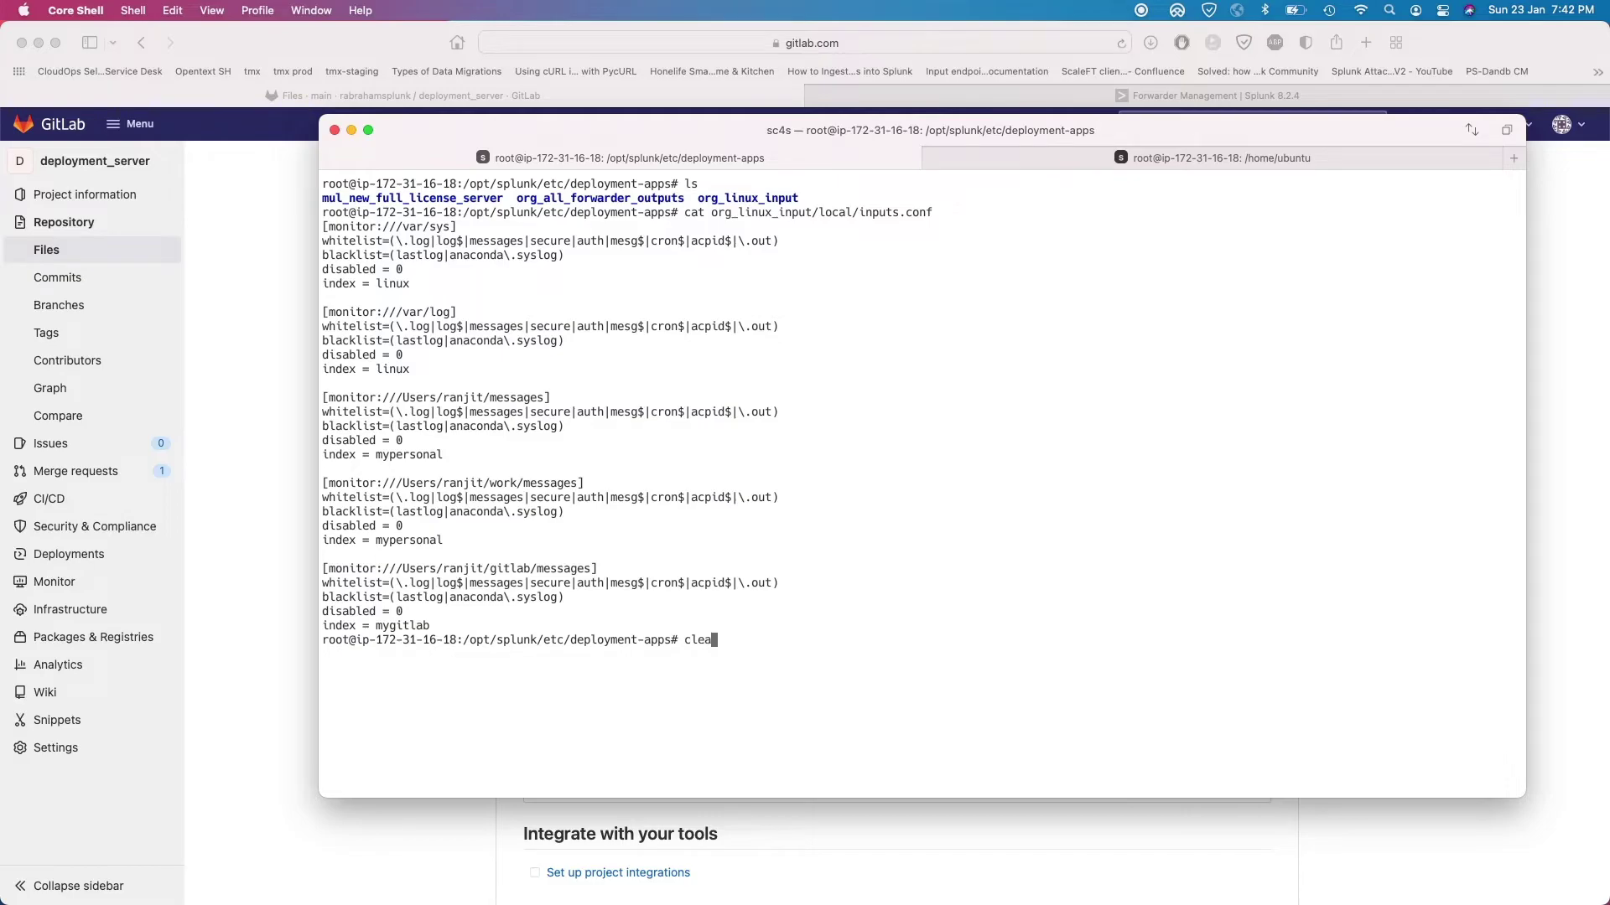
{"action": "key", "text": "ctrl+l"}
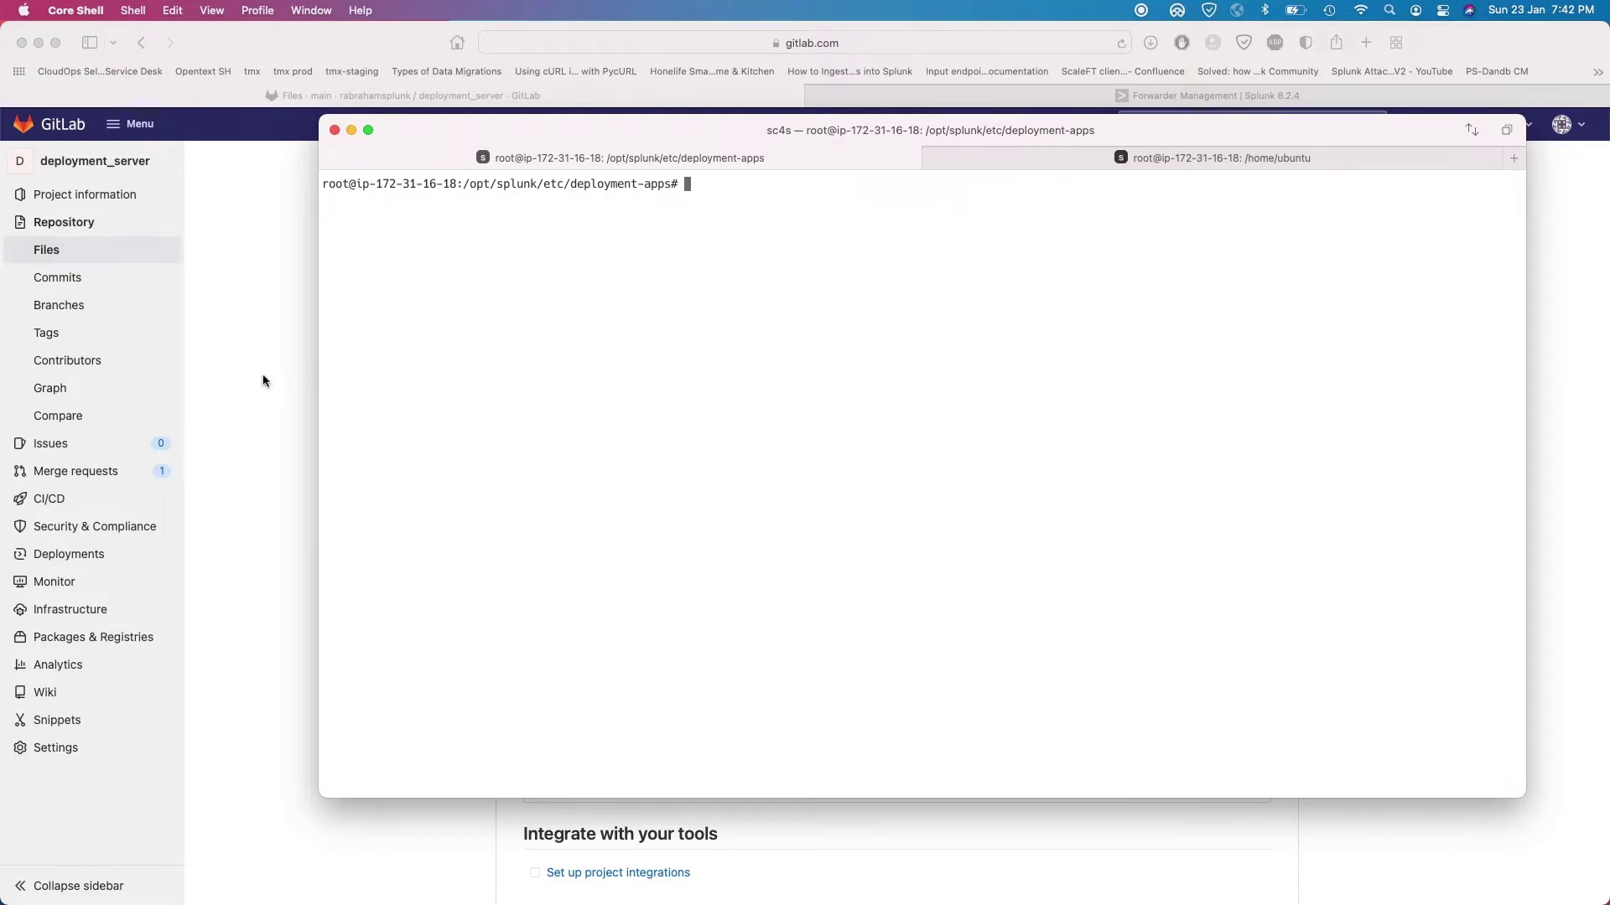
- Bring the GitLab deployment_server repository page in Safari back in front
{"action": "left_click", "coordinate": [226, 346]}
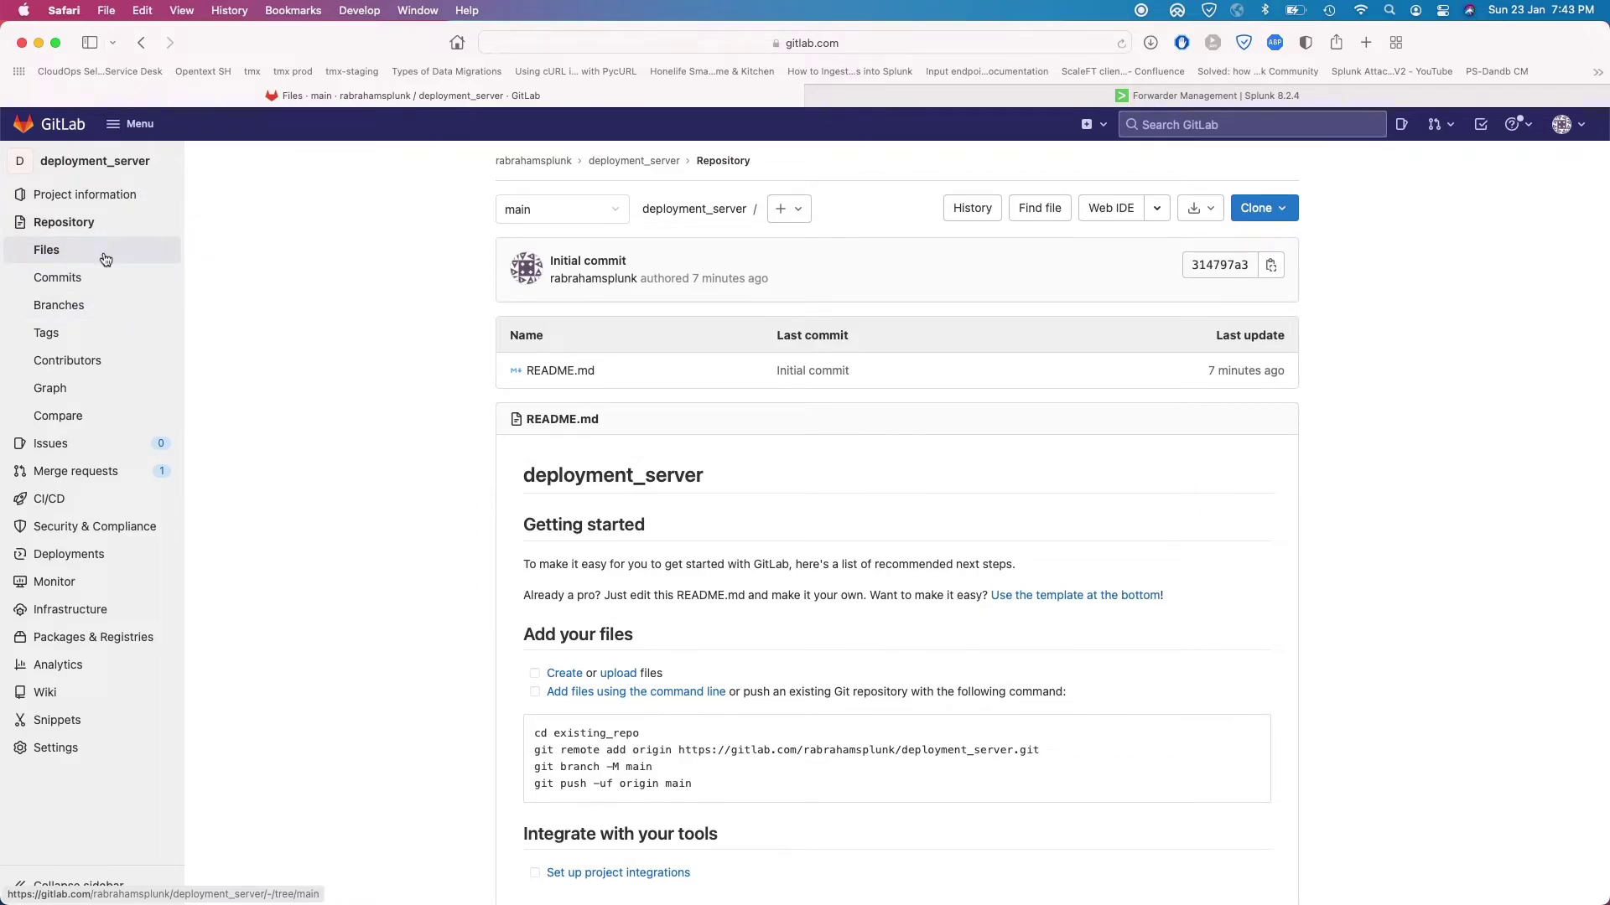
- Switch the repository to the master branch and open org_linux_input/local/inputs.conf
{"action": "left_click", "coordinate": [559, 209]}
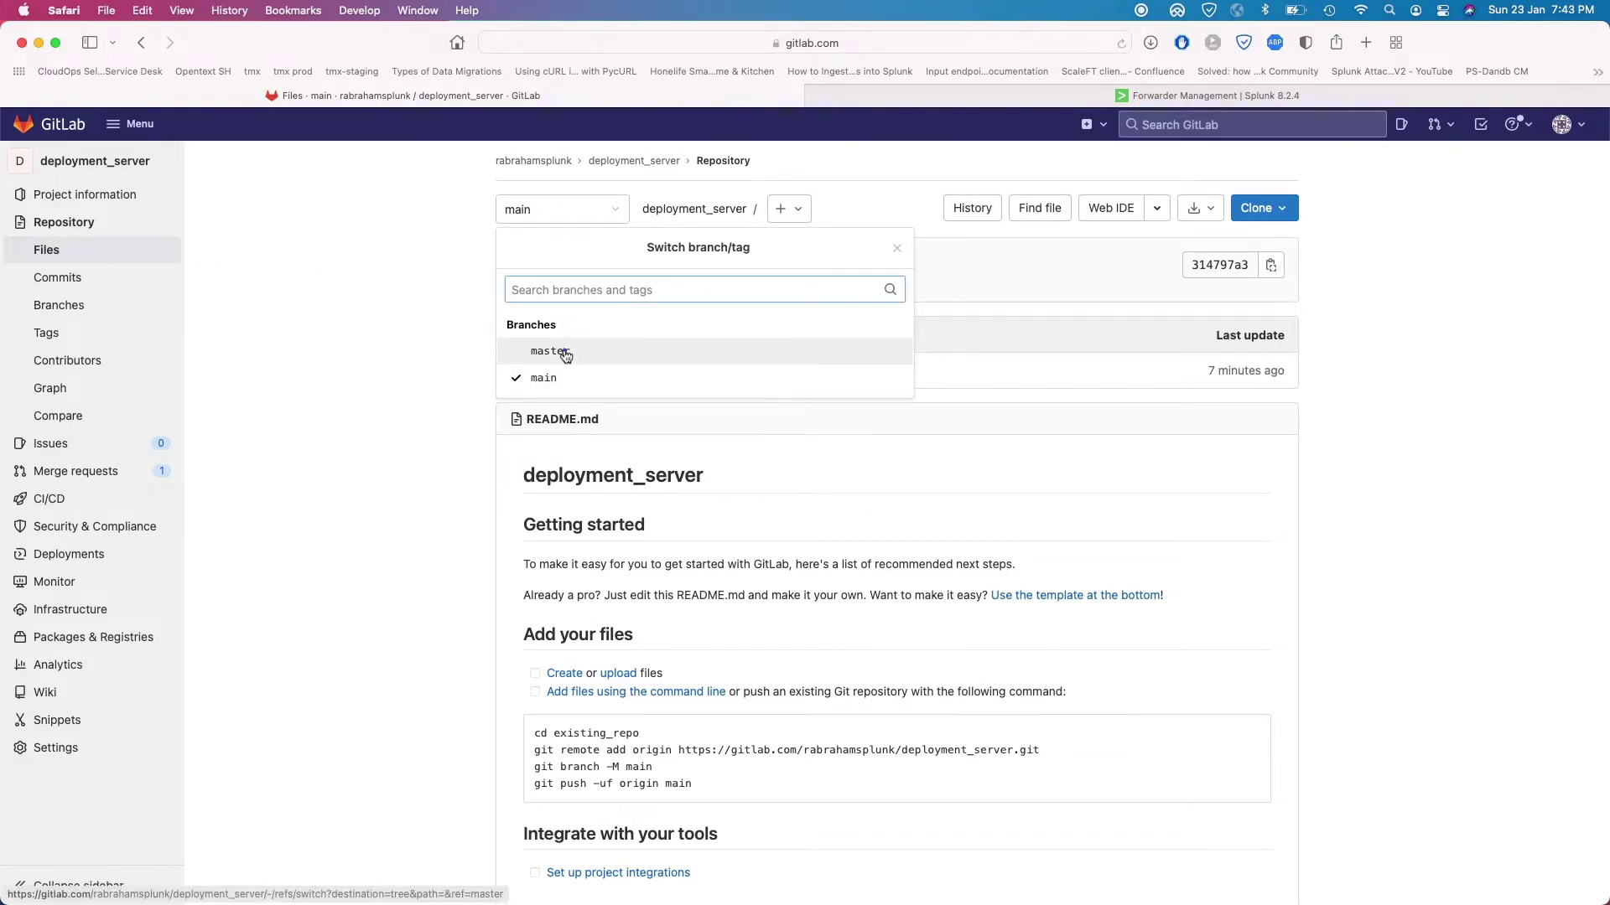
{"action": "left_click", "coordinate": [561, 351]}
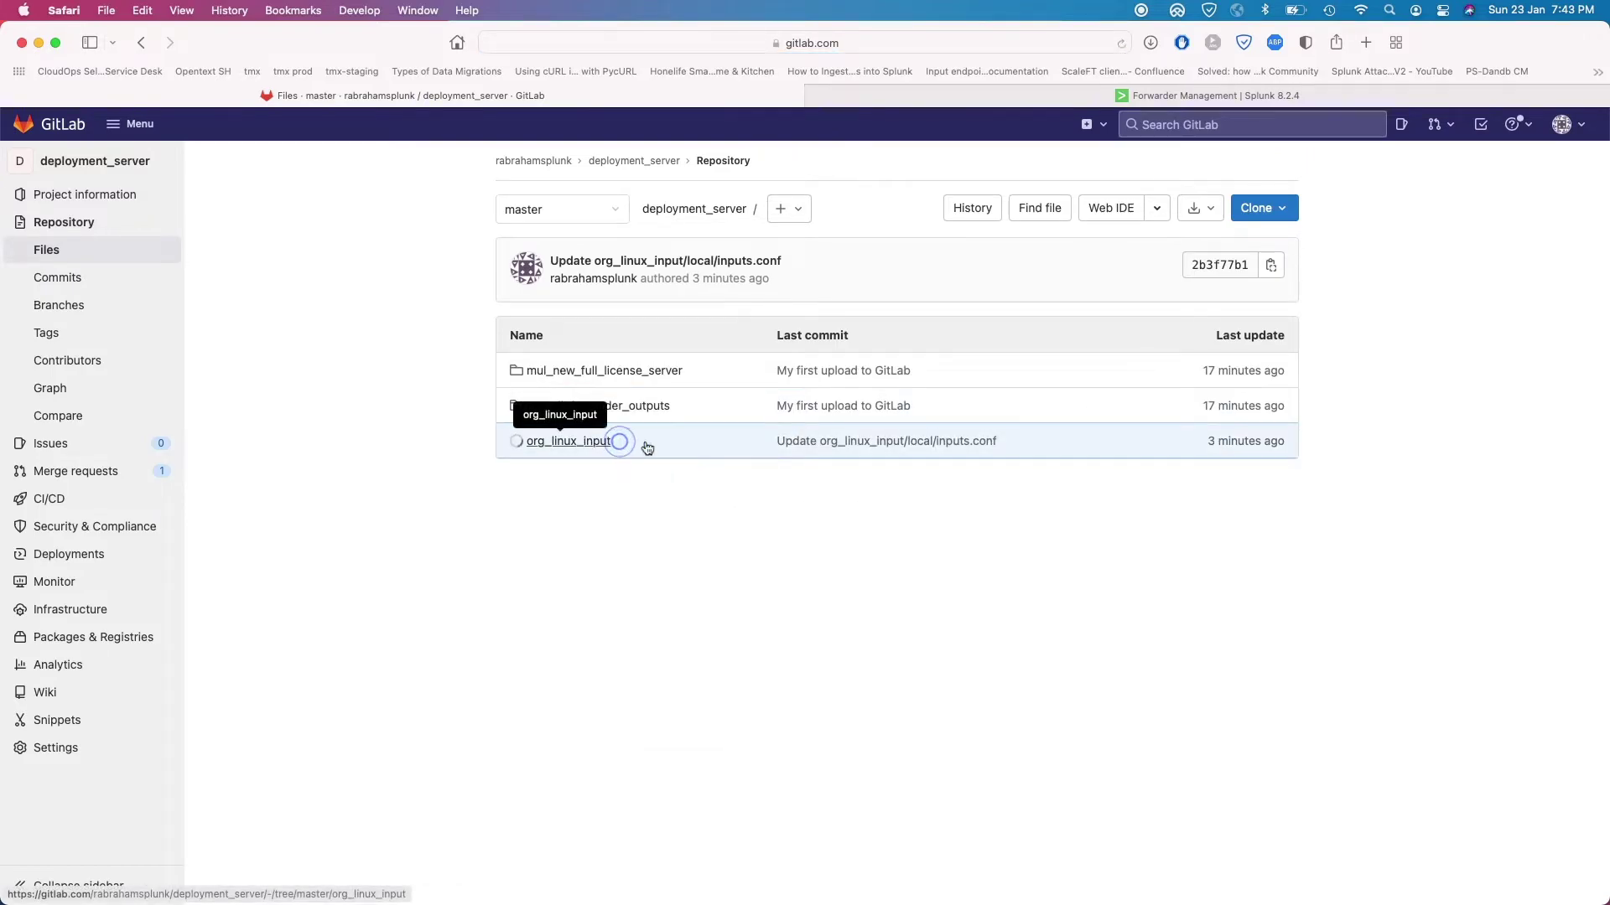
{"action": "left_click", "coordinate": [625, 451]}
{"action": "left_click", "coordinate": [557, 406]}
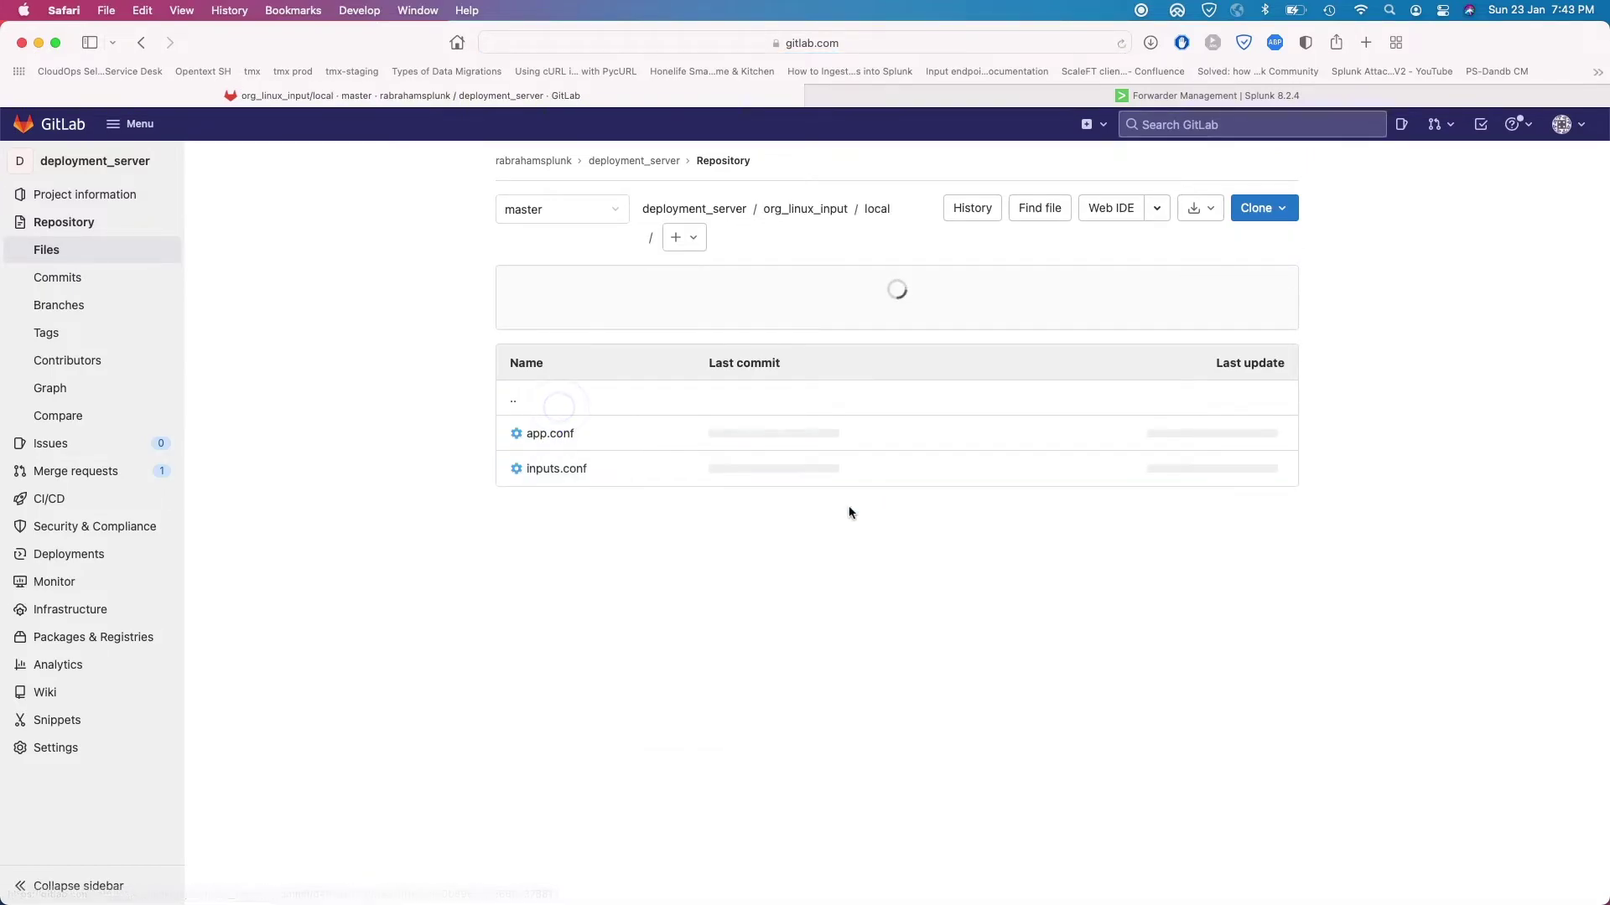
{"action": "left_click", "coordinate": [553, 469]}
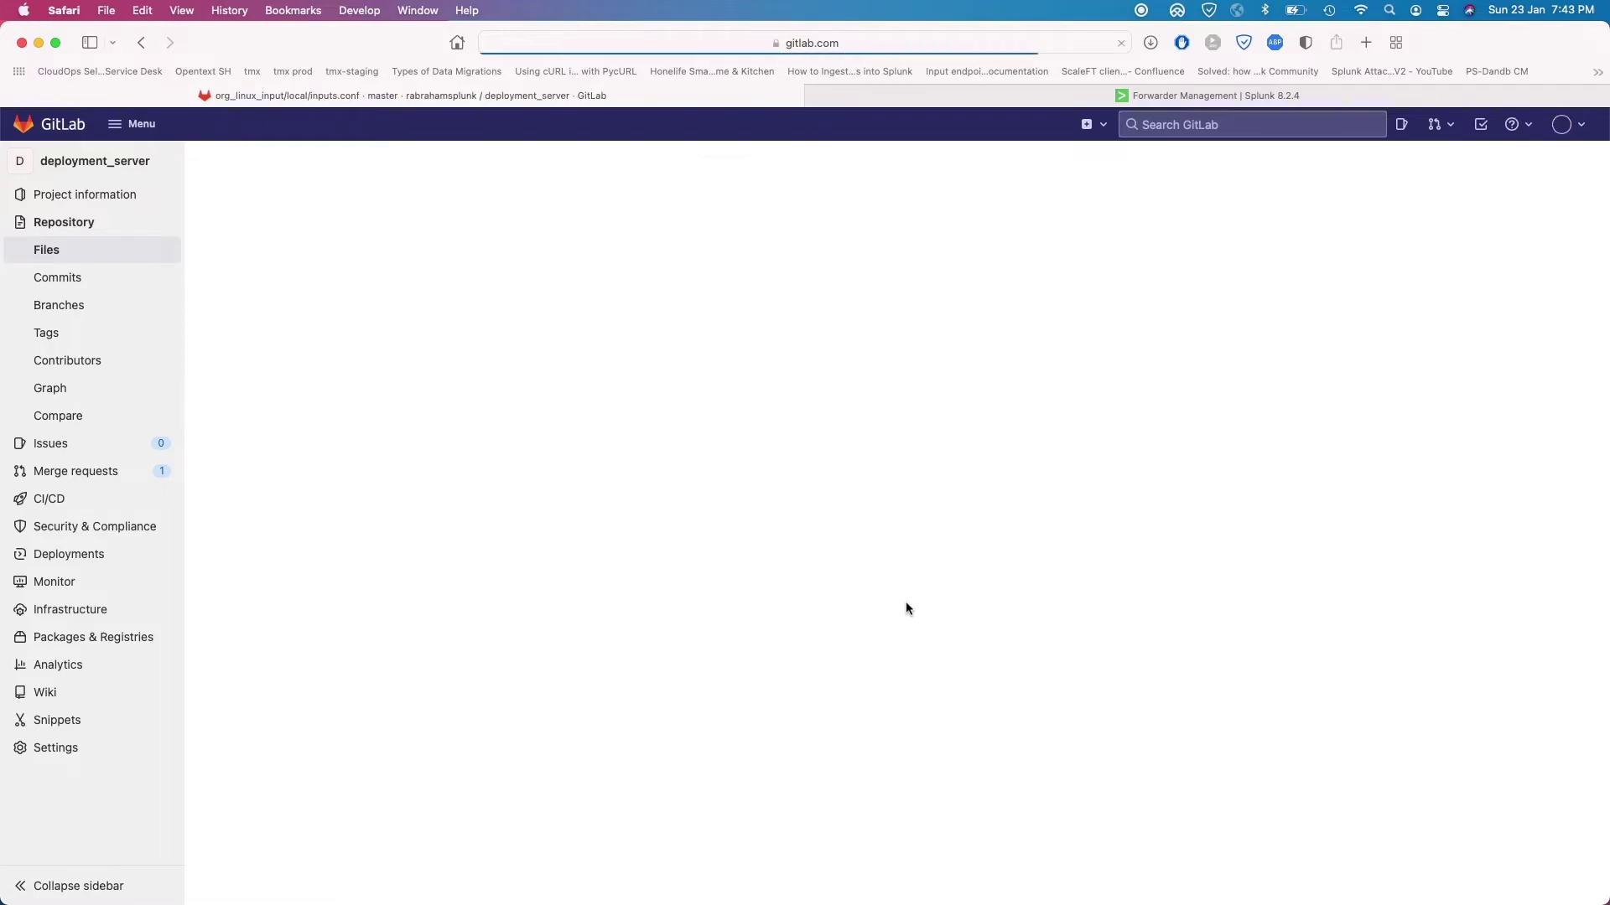
- In the Web IDE, copy the gitlab/messages stanza (lines 25–29) and paste it at the file's end
{"action": "scroll", "coordinate": [1031, 503], "scroll_direction": "down", "scroll_amount": 1}
{"action": "left_click", "coordinate": [1115, 321]}
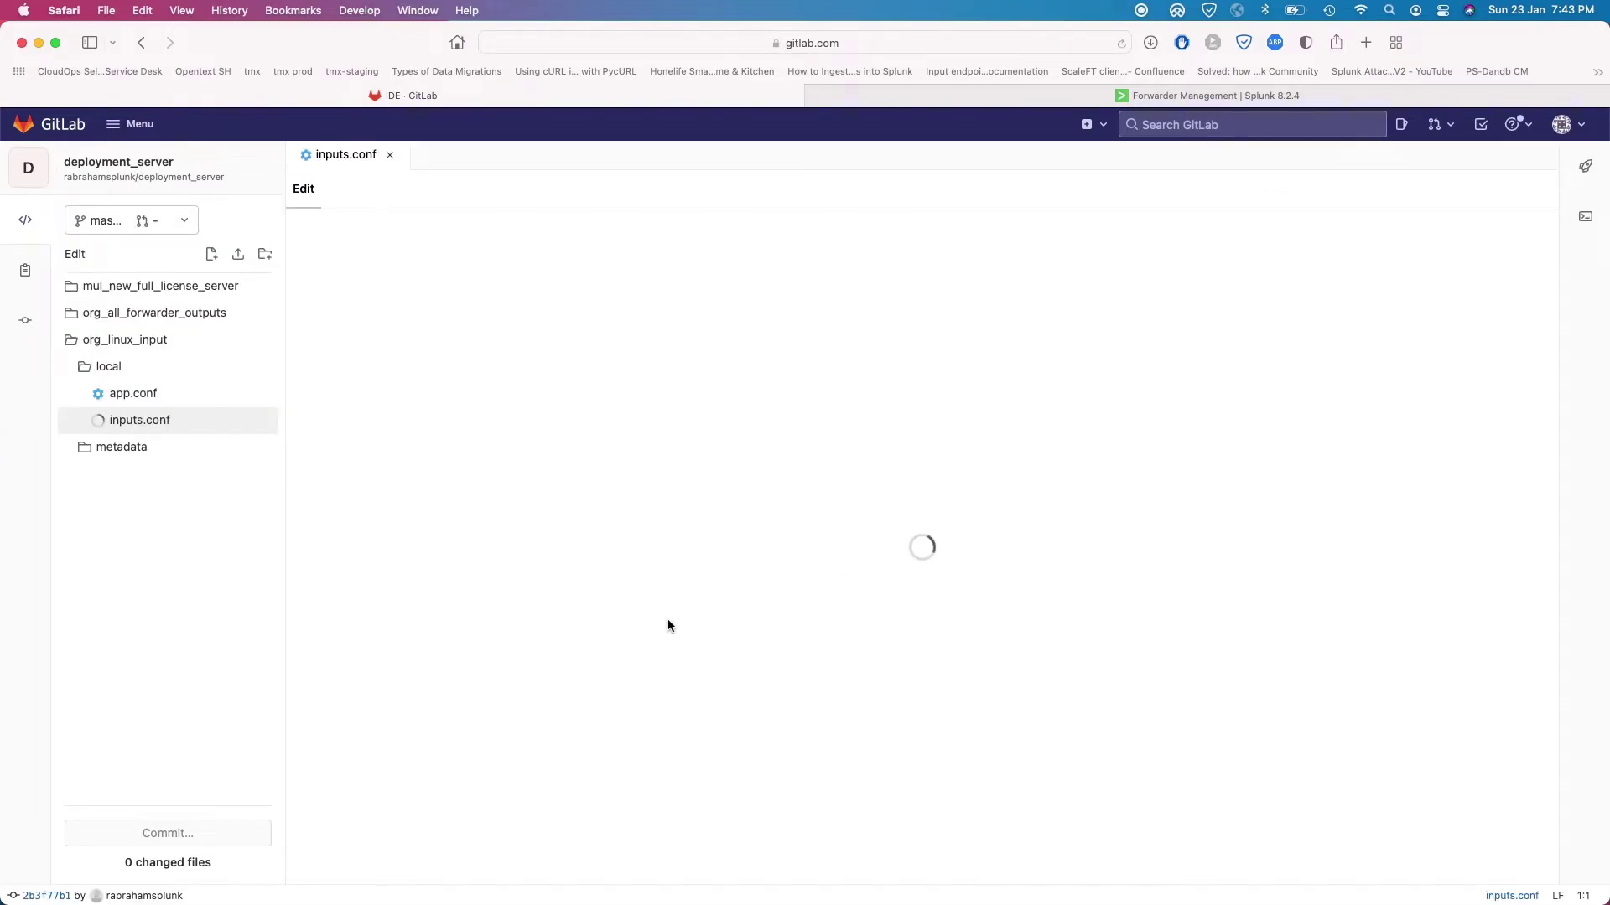
{"action": "left_click", "coordinate": [470, 643]}
{"action": "left_click_drag", "start_coordinate": [470, 643], "coordinate": [353, 579]}
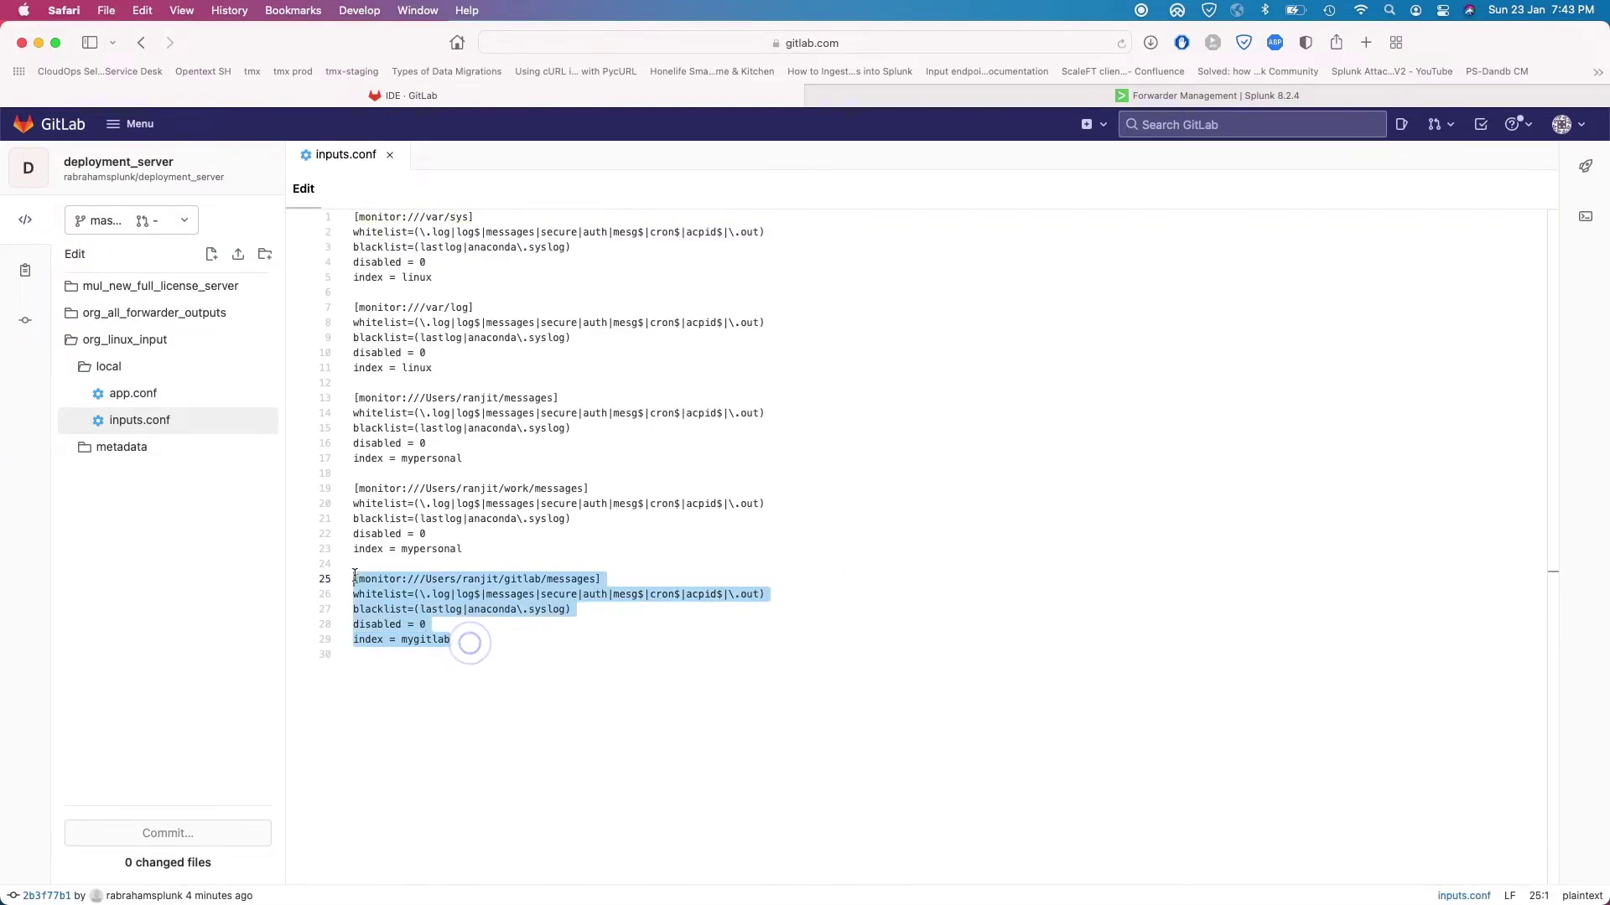
{"action": "key", "text": "super+c"}
{"action": "left_click", "coordinate": [542, 682]}
{"action": "key", "text": "Return"}
{"action": "key", "text": "super+v"}
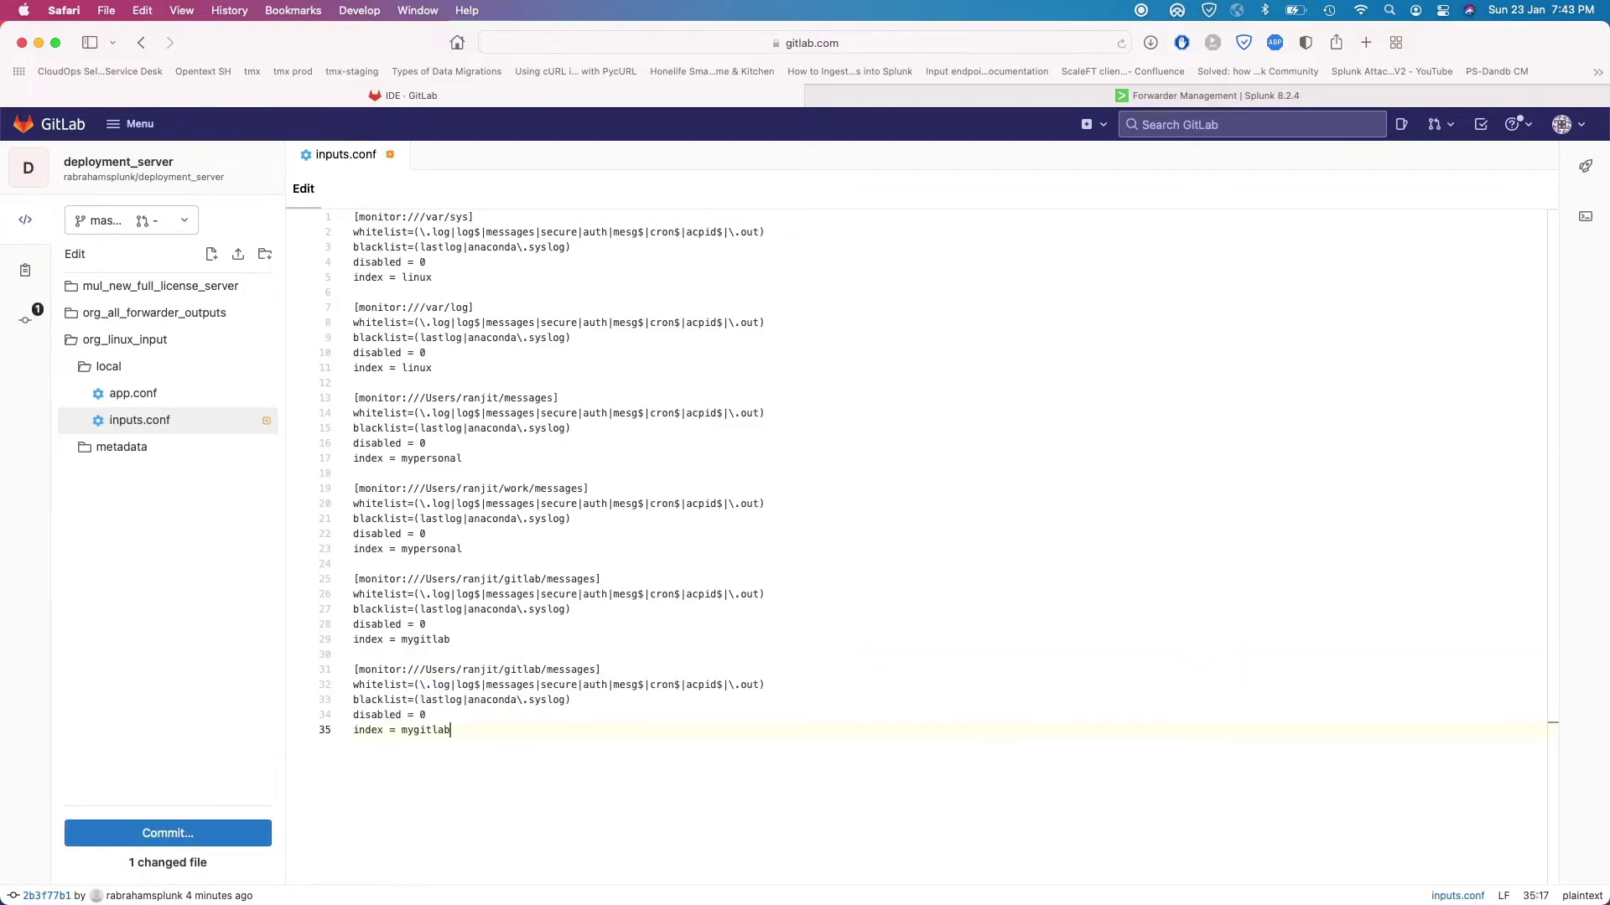
- Change the pasted stanza to monitor ansible/messages with index = myansible
{"action": "double_click", "coordinate": [521, 670]}
{"action": "type", "text": "ansible"}
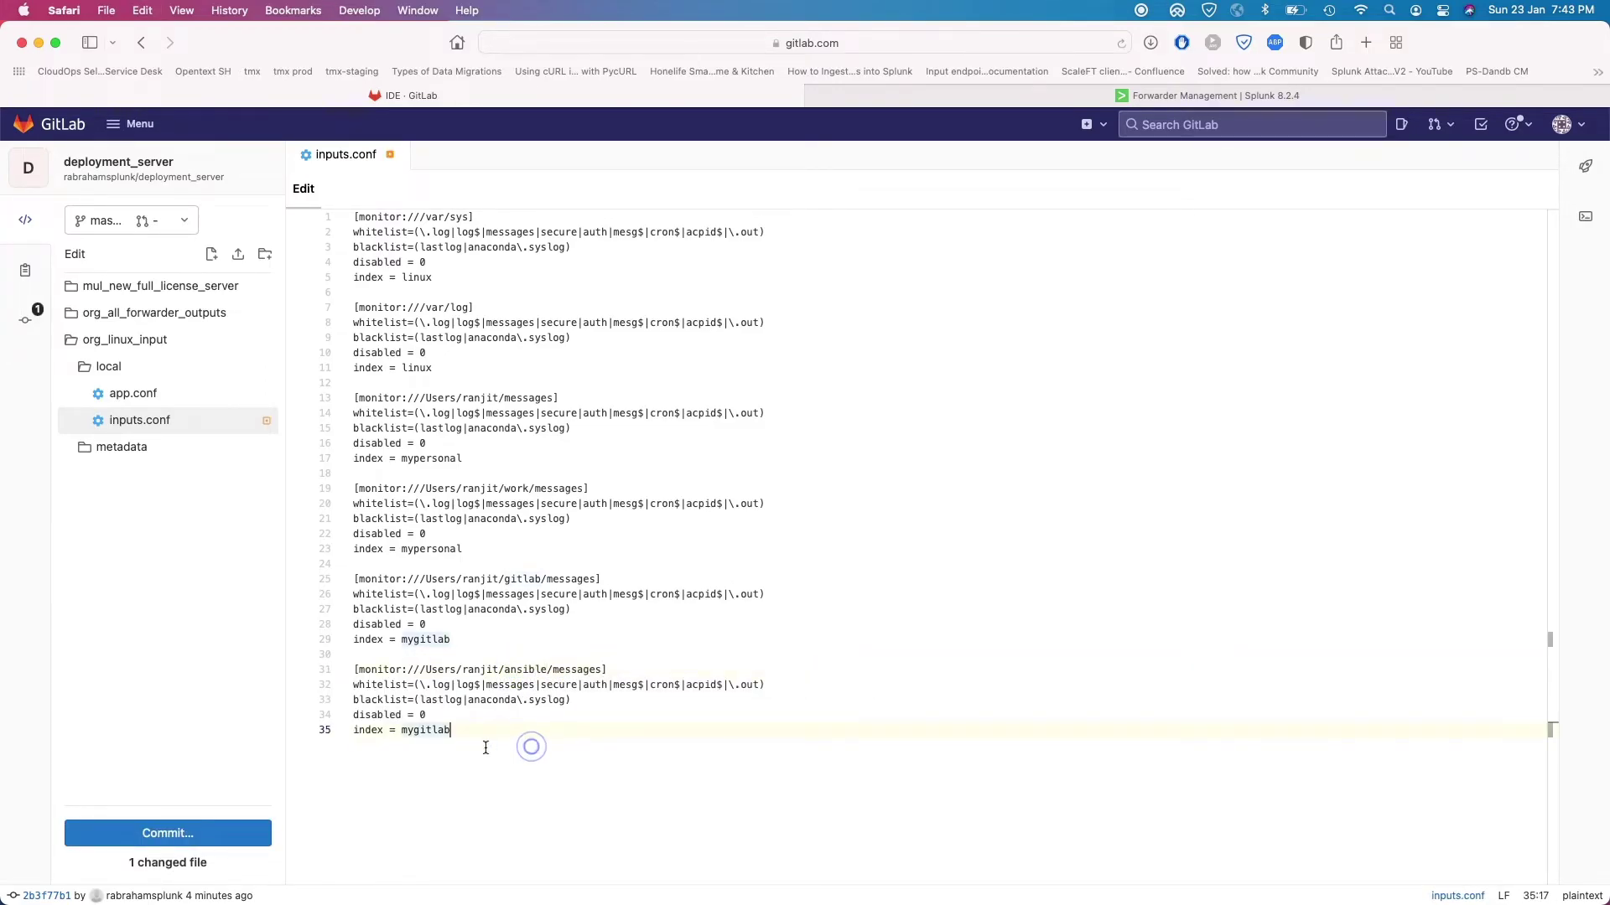
{"action": "double_click", "coordinate": [426, 730]}
{"action": "type", "text": "mhys"}
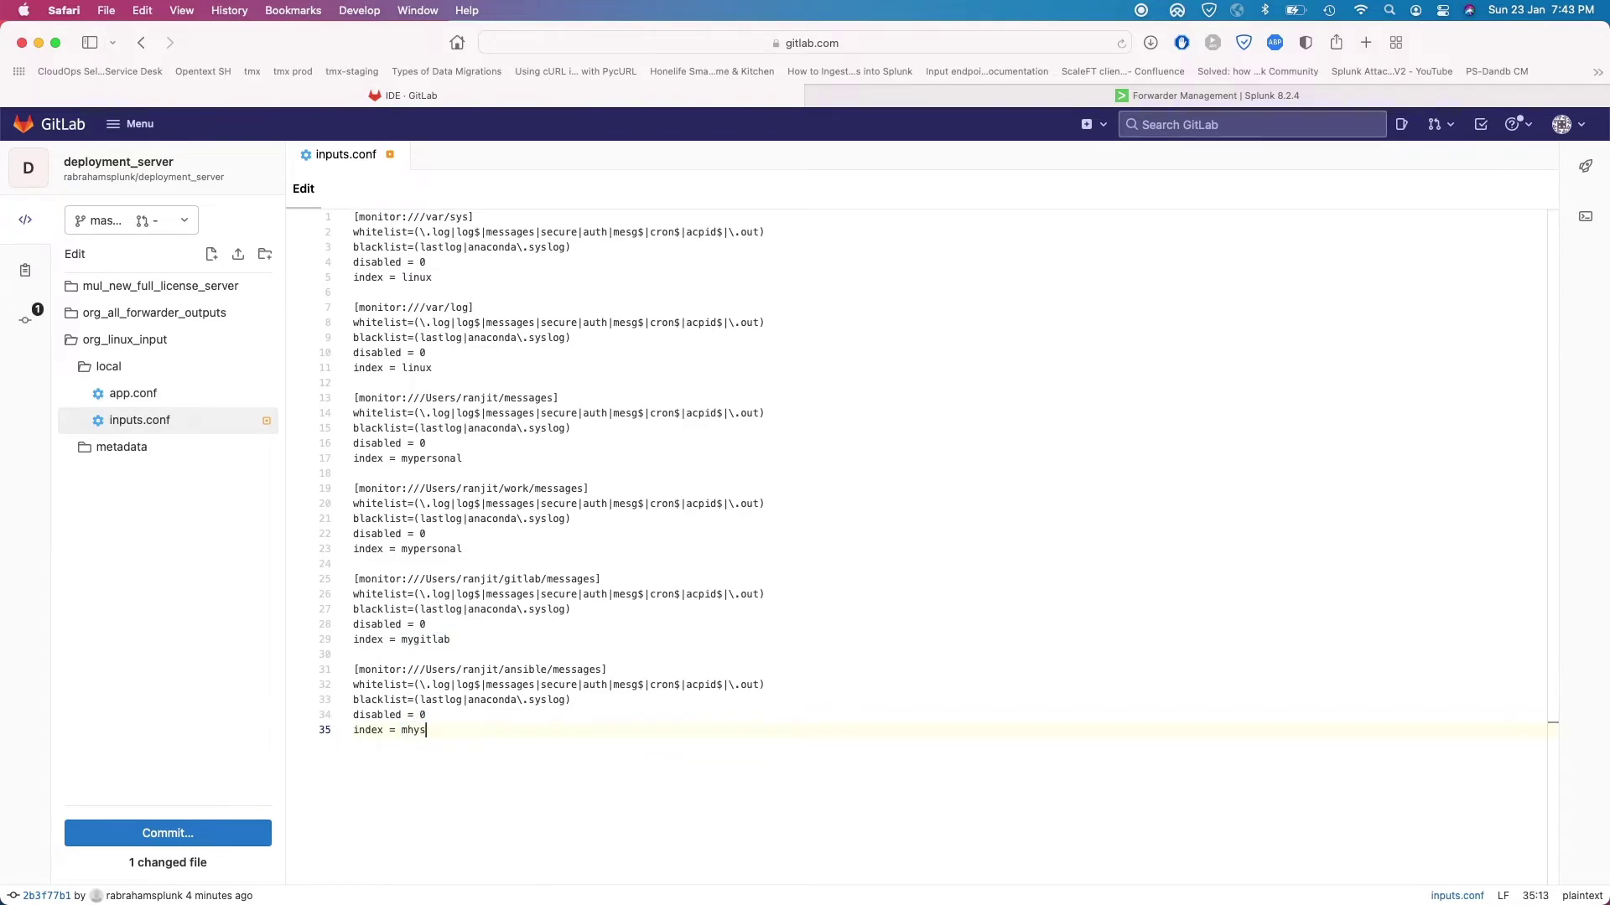
{"action": "key", "text": "BackSpace"}
{"action": "key", "text": "BackSpace"}
{"action": "key", "text": "BackSpace"}
{"action": "type", "text": "ya"}
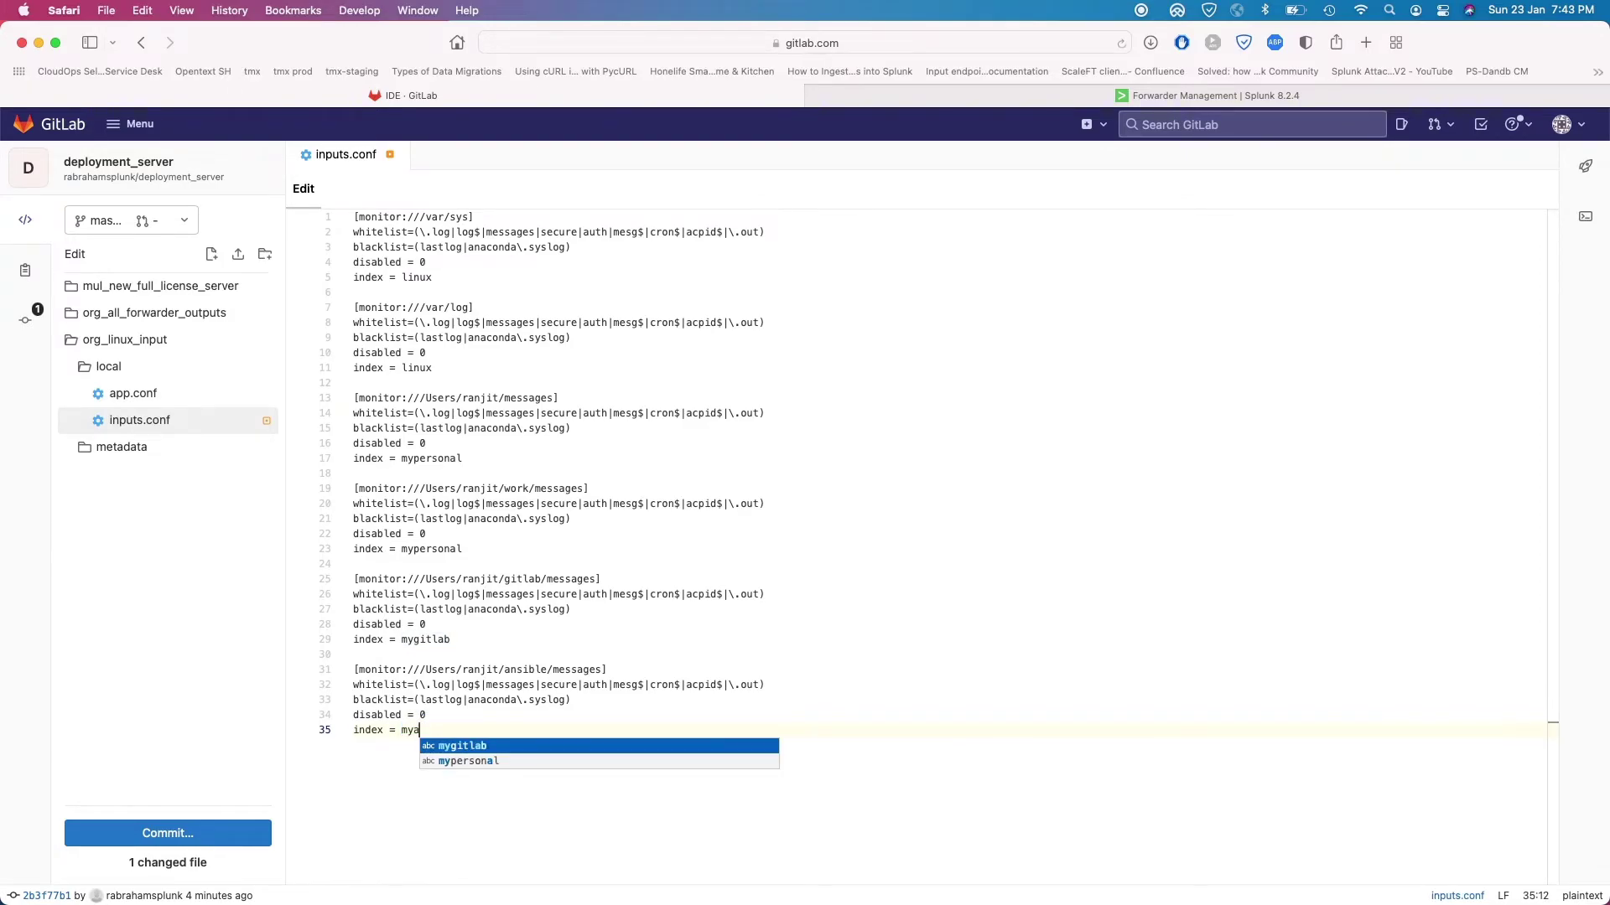
{"action": "type", "text": "nsible"}
{"action": "left_click_drag", "start_coordinate": [517, 744], "coordinate": [354, 670]}
- Commit the inputs.conf change to master and submit a merge request described 'Showing how to do this via ansible.'
{"action": "left_click", "coordinate": [152, 834]}
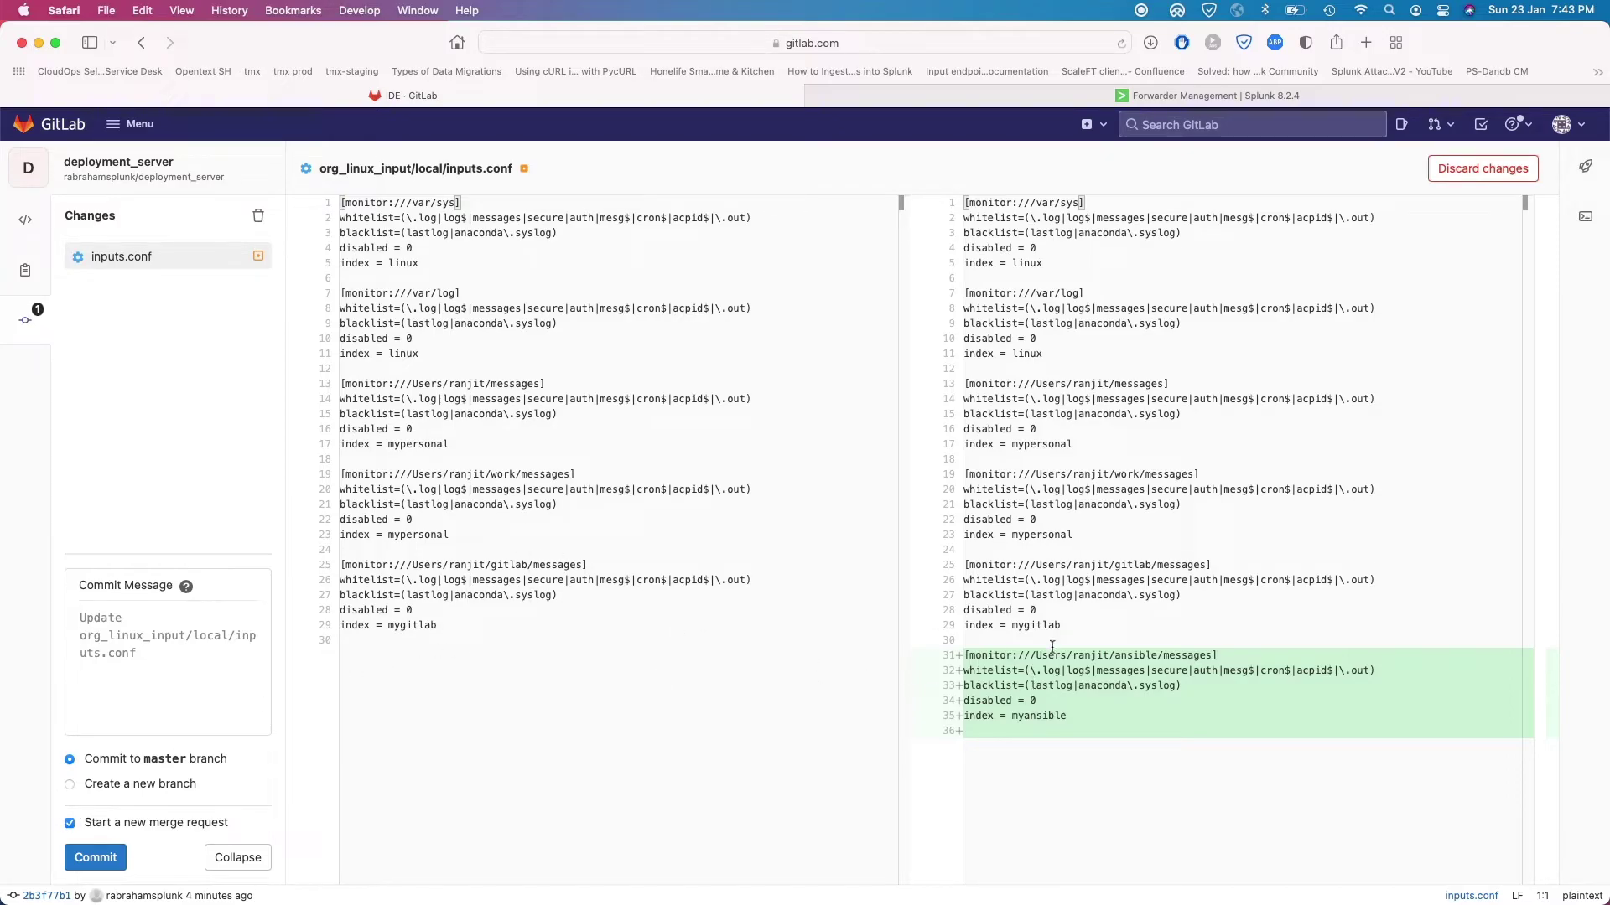
{"action": "left_click", "coordinate": [96, 857]}
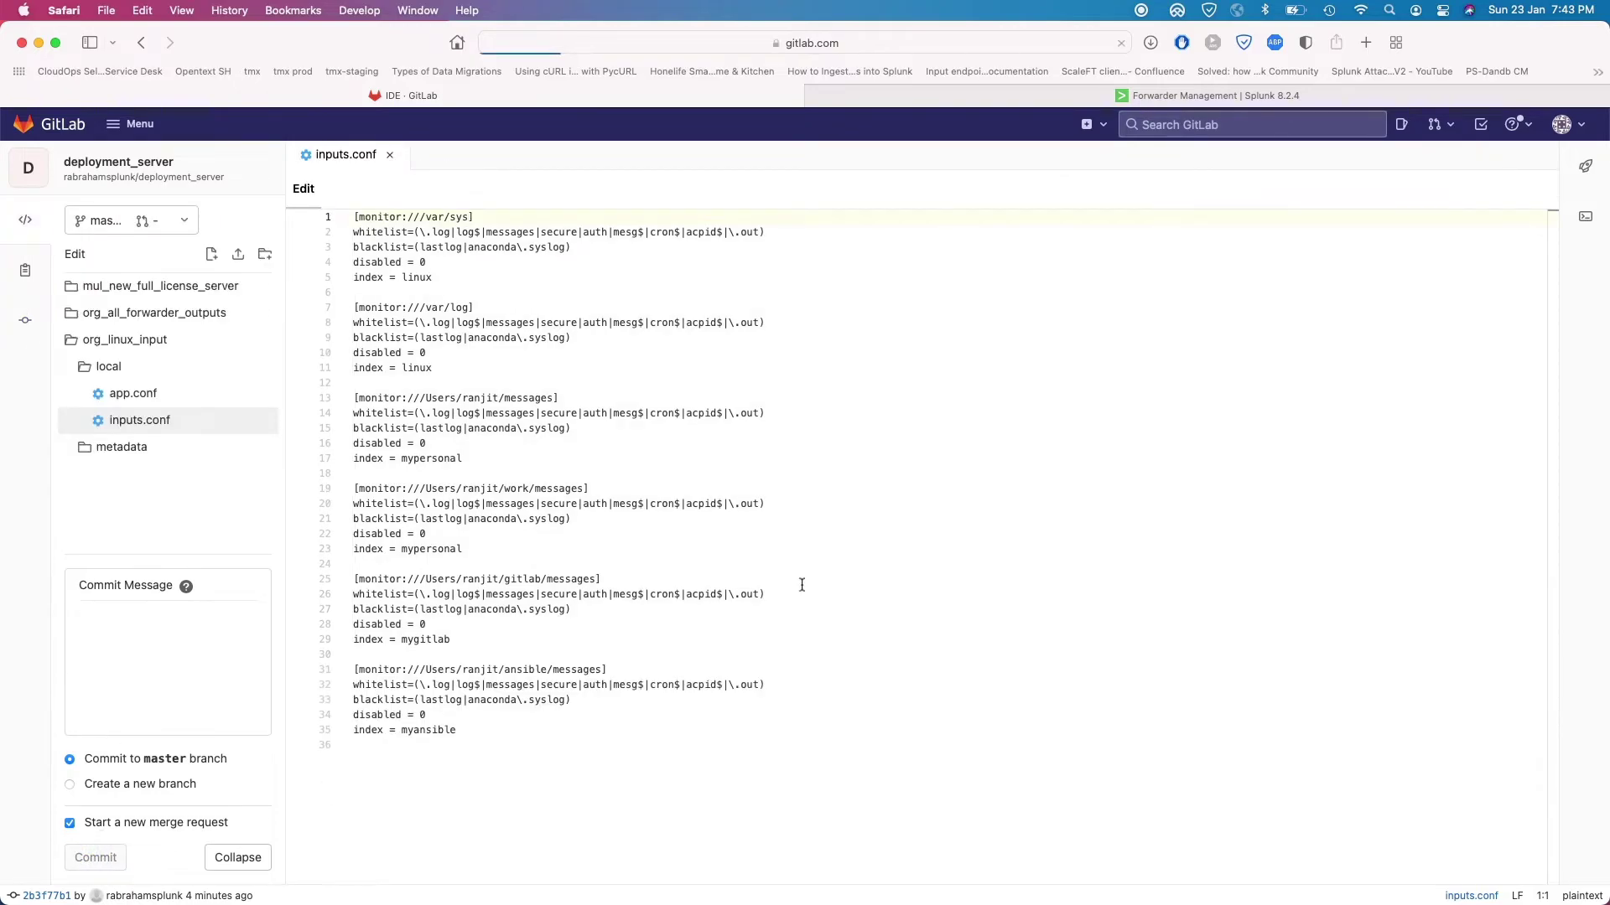
{"action": "left_click", "coordinate": [624, 468]}
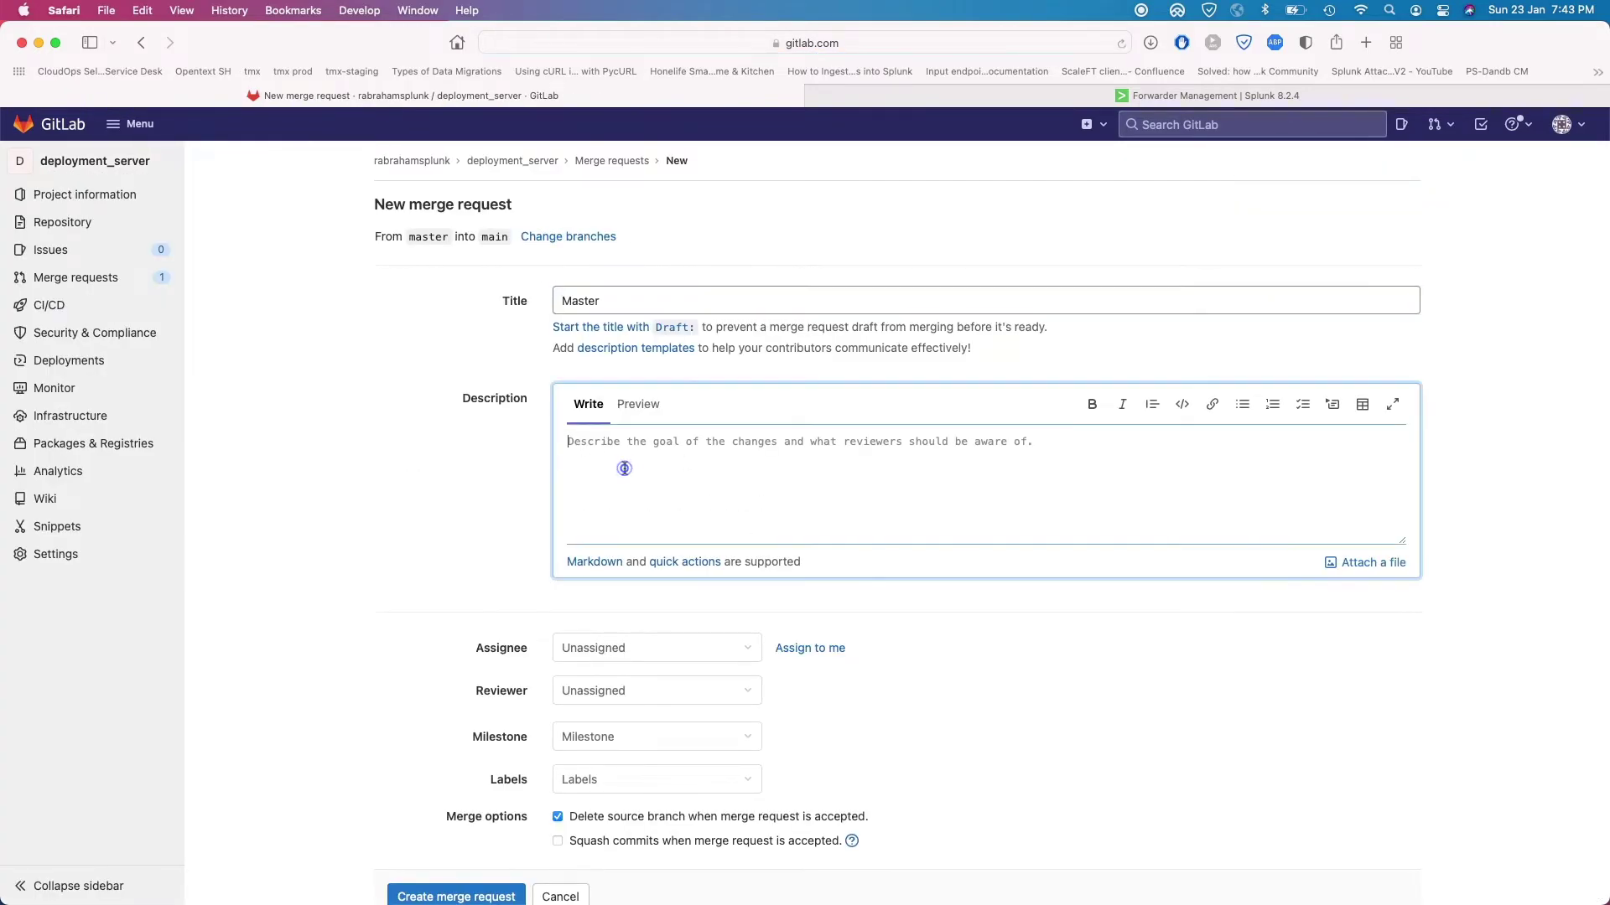
{"action": "type", "text": "Showing how to do this via ansible."}
{"action": "scroll", "coordinate": [718, 665], "scroll_direction": "down", "scroll_amount": 4}
{"action": "left_click", "coordinate": [442, 565]}
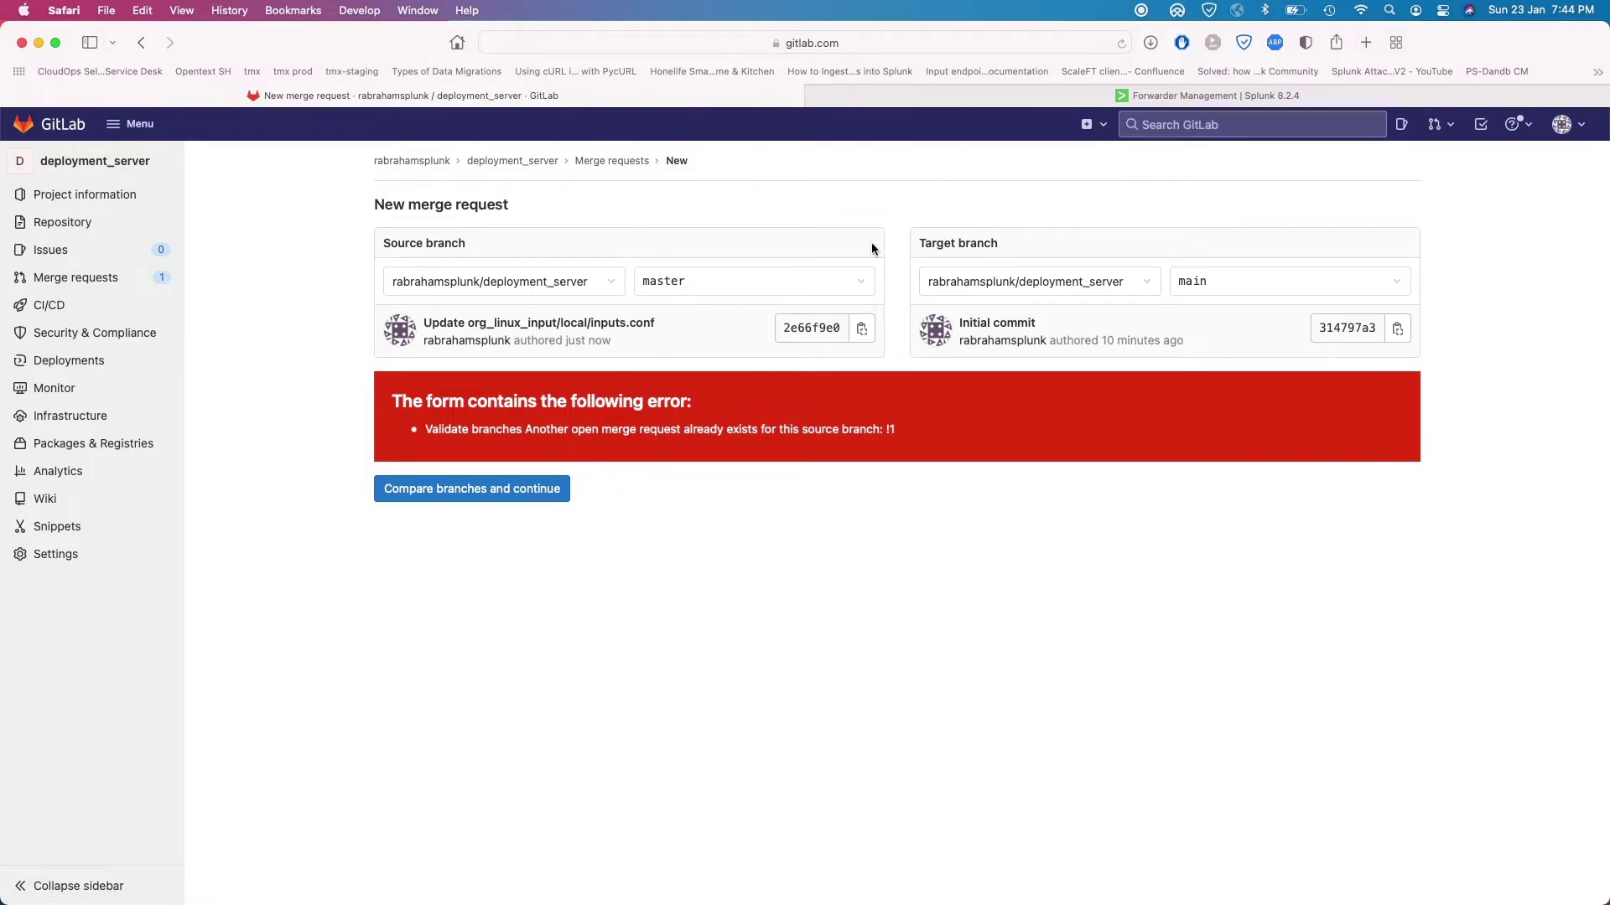
{"action": "left_click", "coordinate": [1140, 9]}
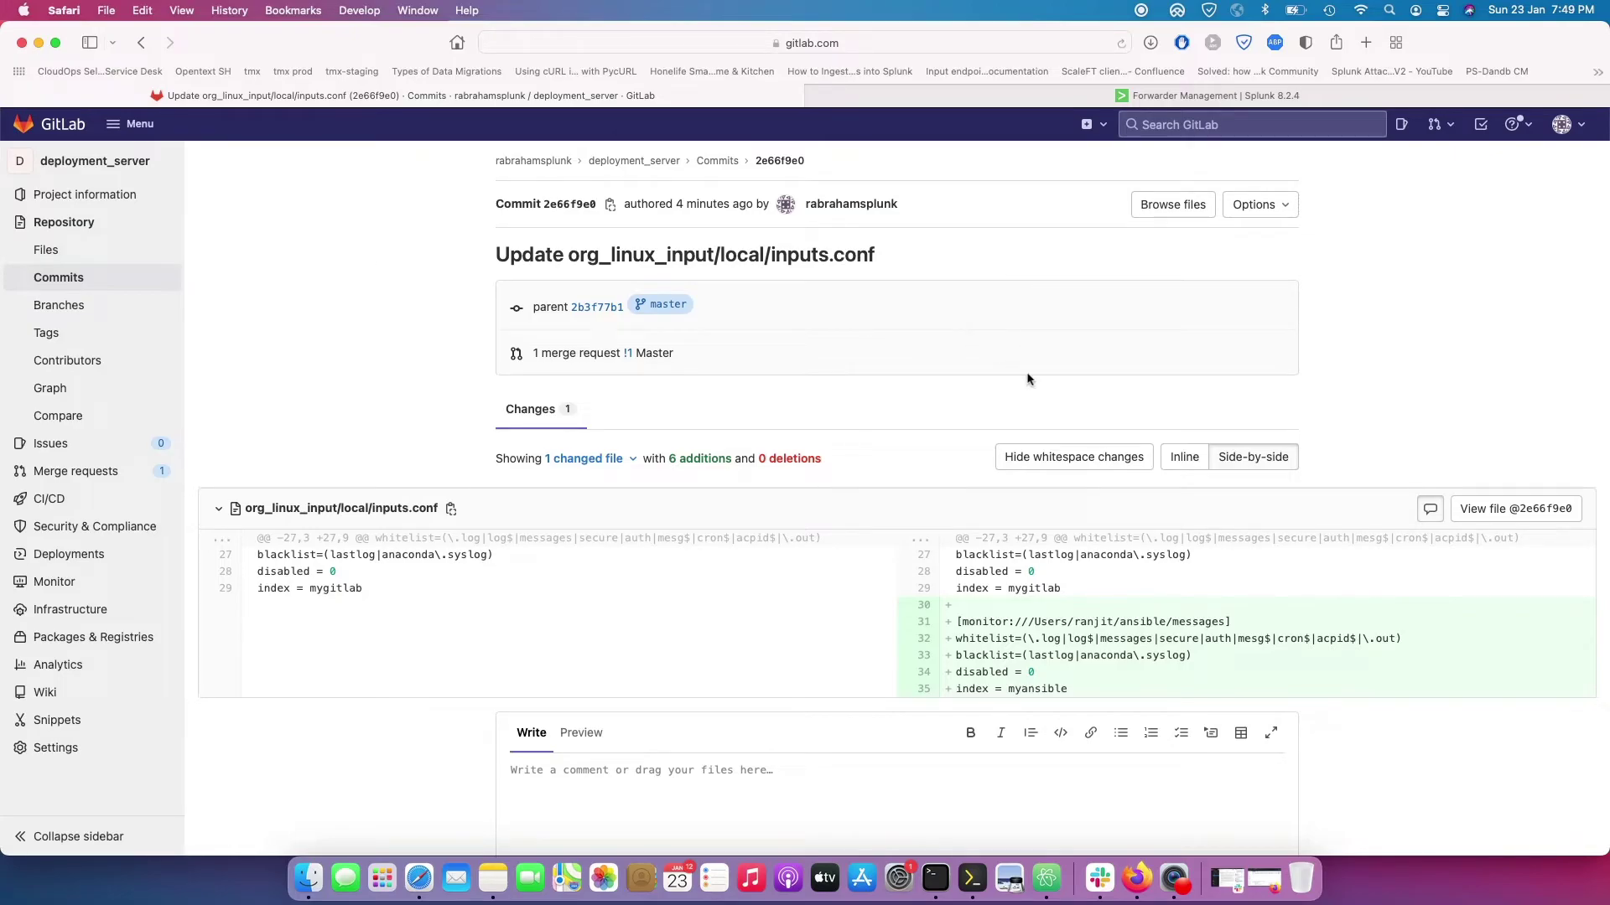
- Highlight the added ansible stanza lines 31–35 in commit 2e66f9e0's diff, then return to the terminal
{"action": "left_click_drag", "start_coordinate": [1075, 689], "coordinate": [956, 574]}
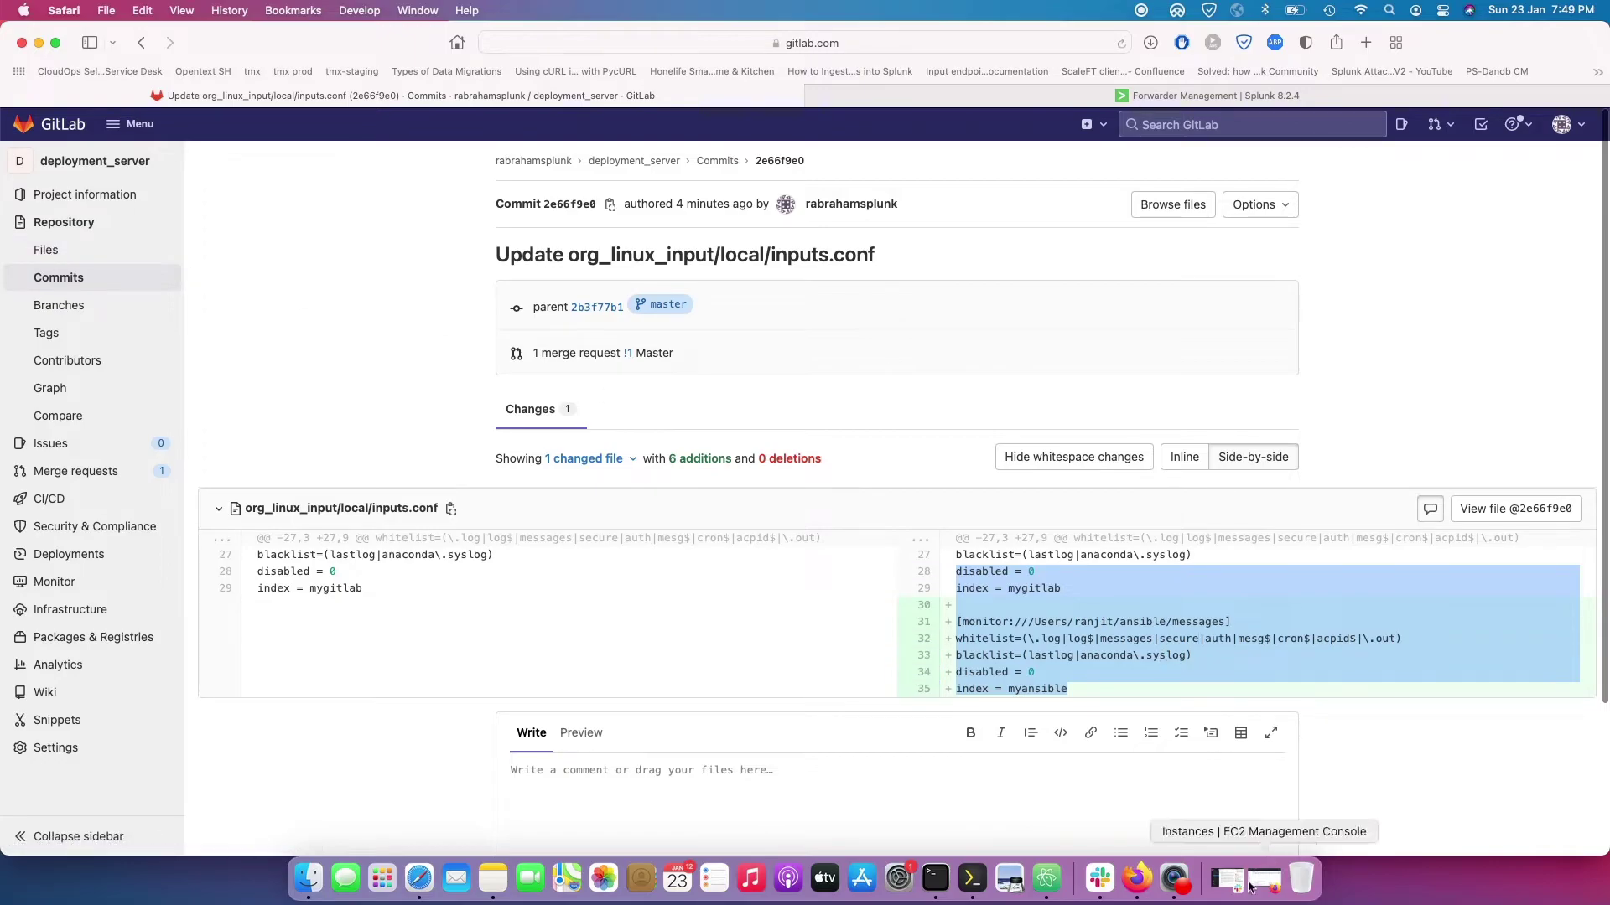
{"action": "left_click", "coordinate": [973, 877]}
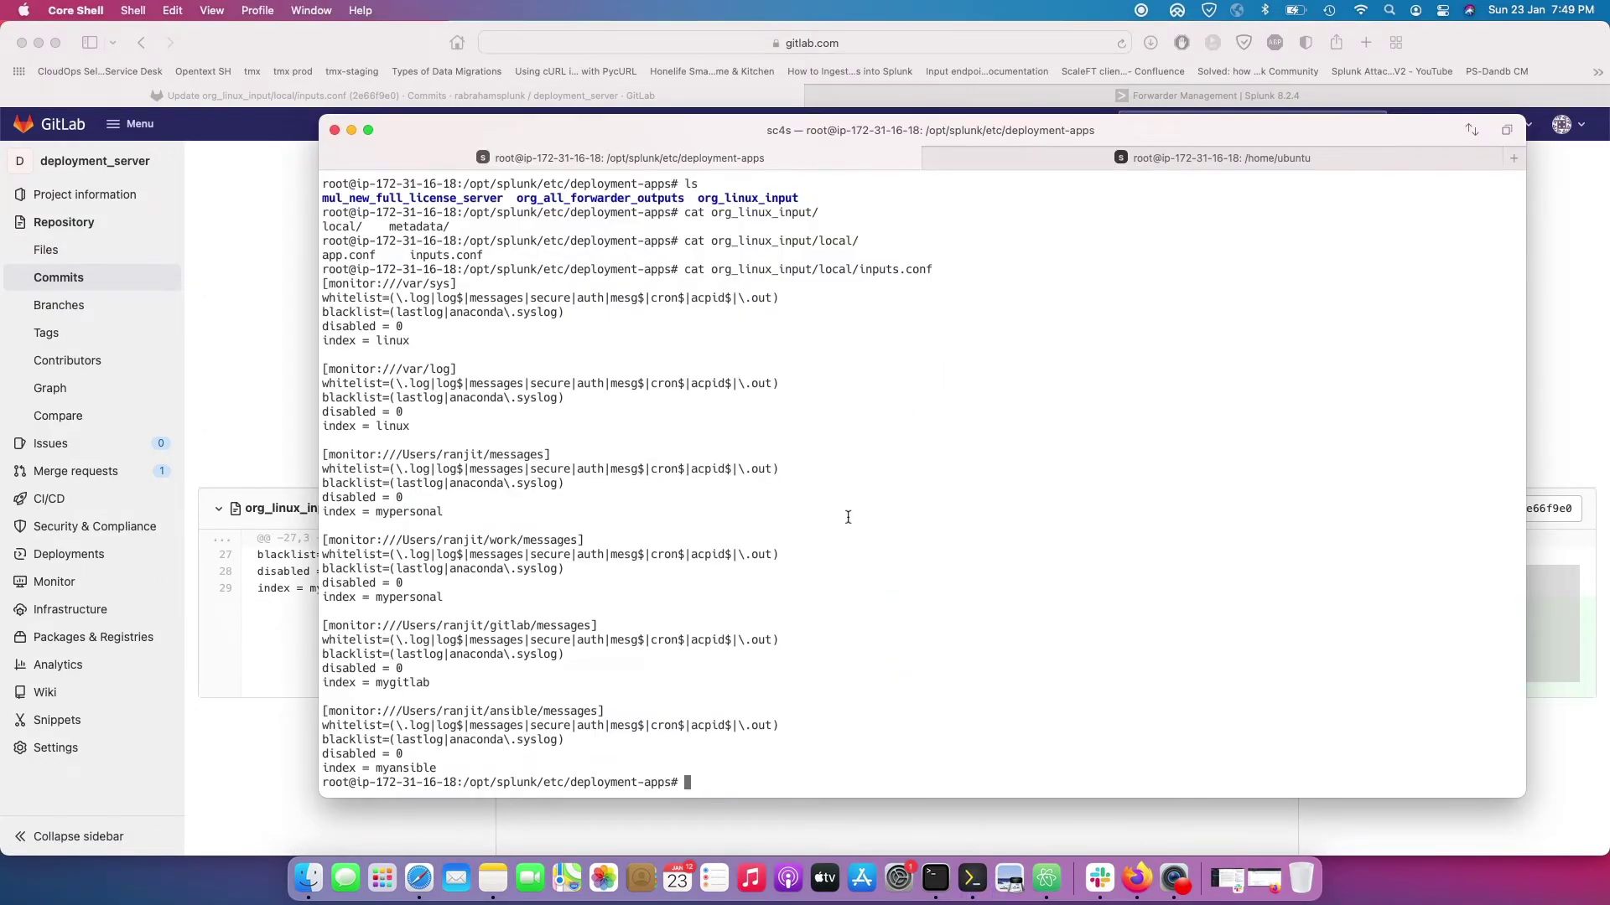
- Clear the deployment-apps terminal and list its contents
{"action": "type", "text": "clear"}
{"action": "key", "text": "Return"}
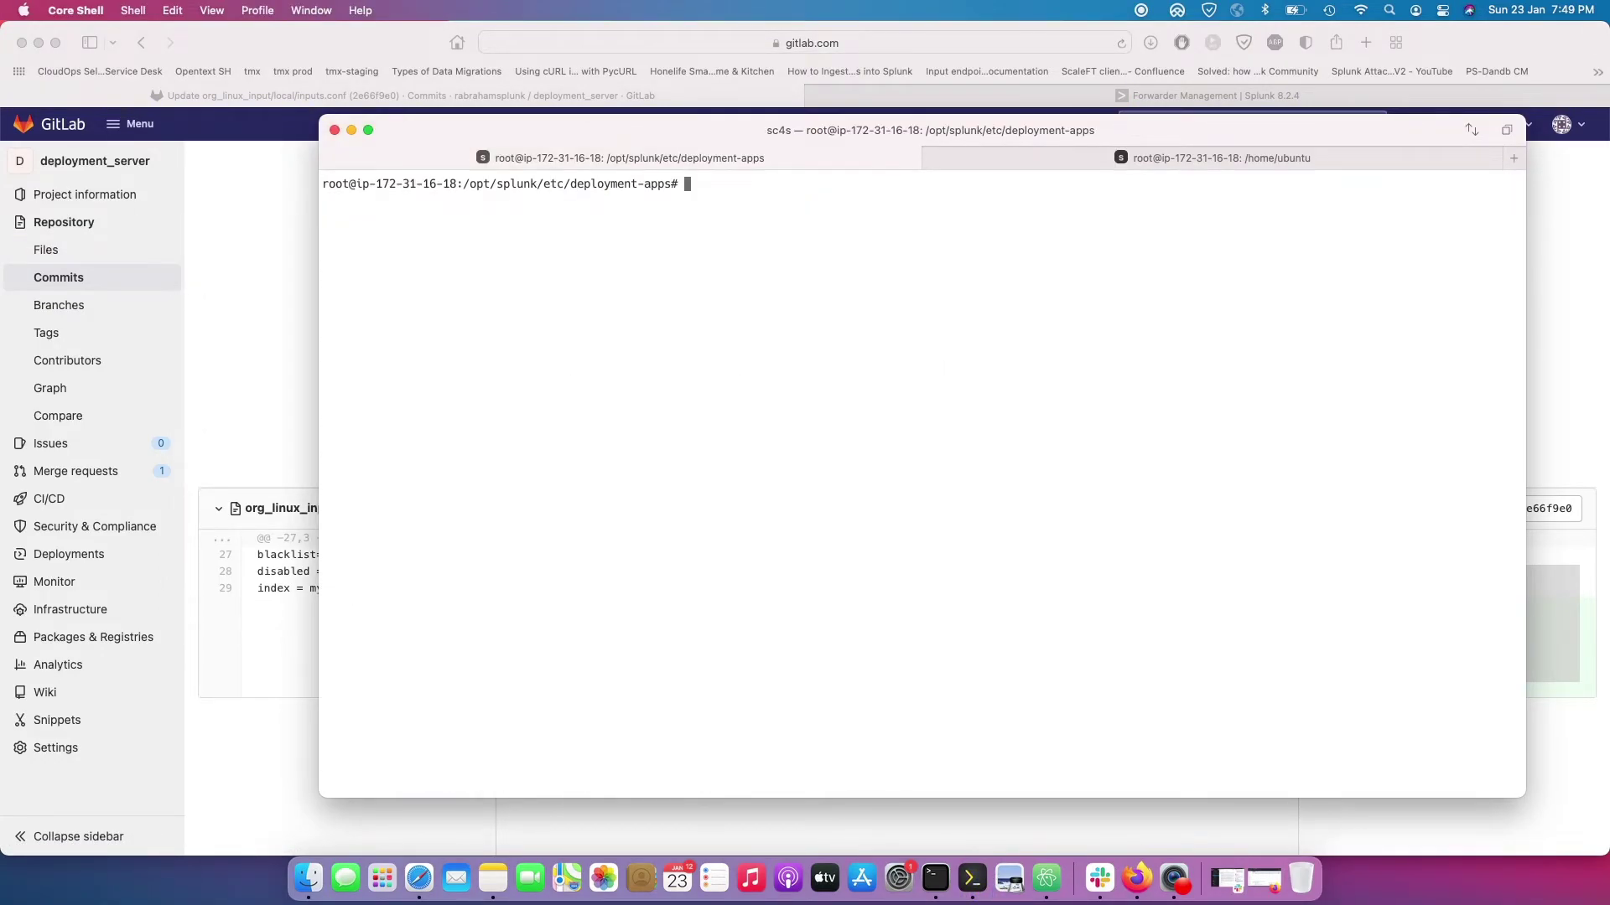
{"action": "type", "text": "ls"}
{"action": "key", "text": "Return"}
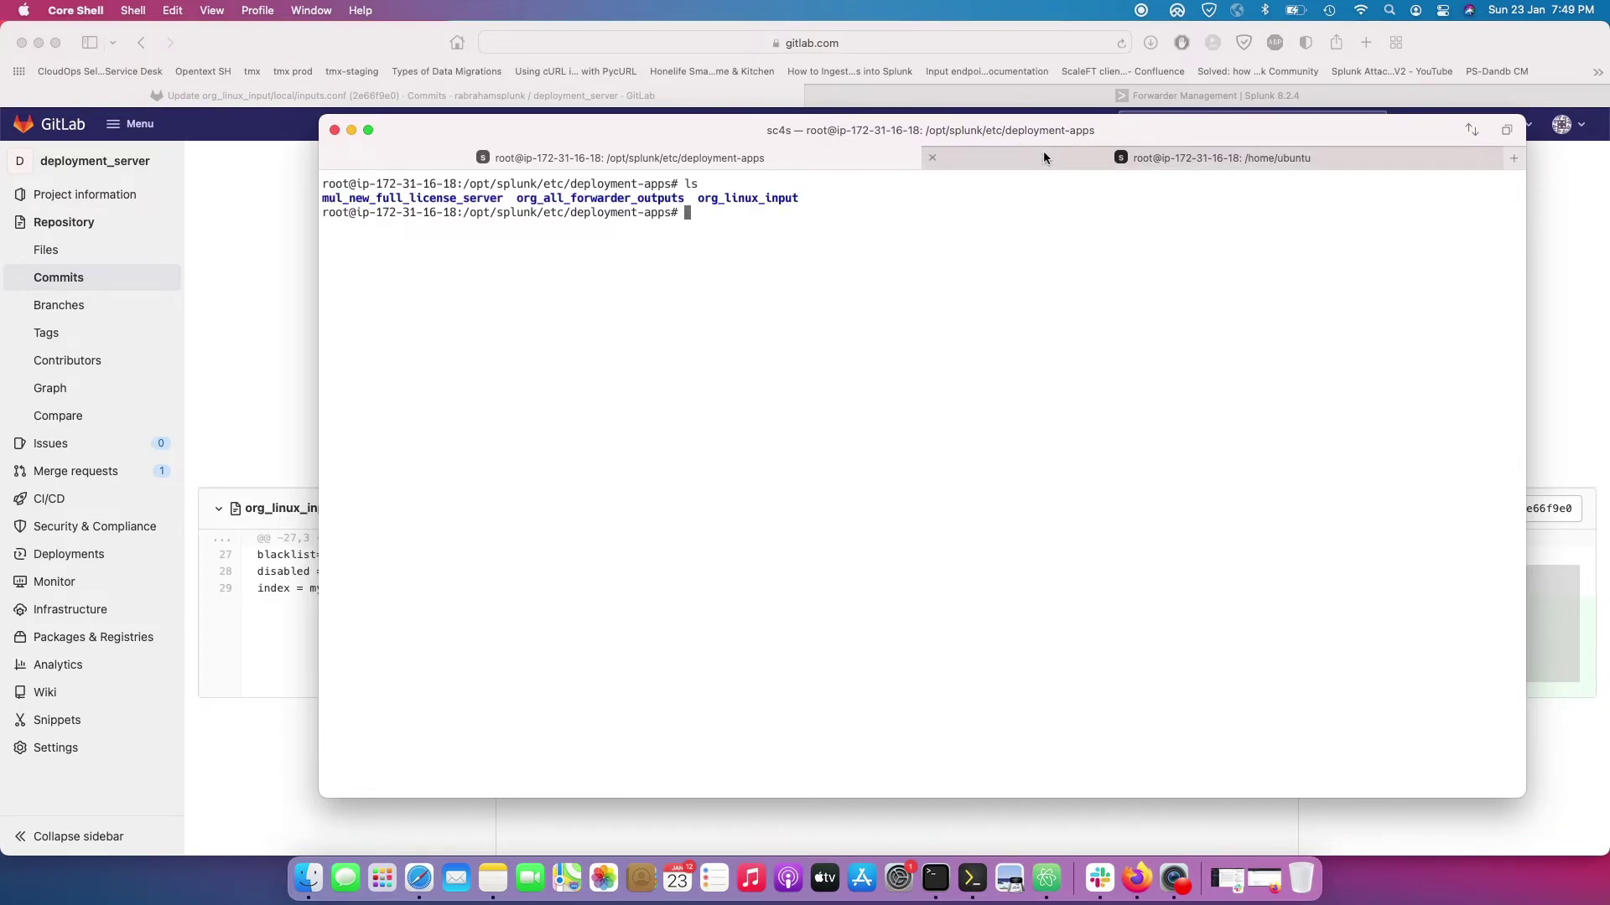
- In the /home/ubuntu session, clear the screen, list files and print Untitled.yaml
{"action": "left_click", "coordinate": [1044, 158]}
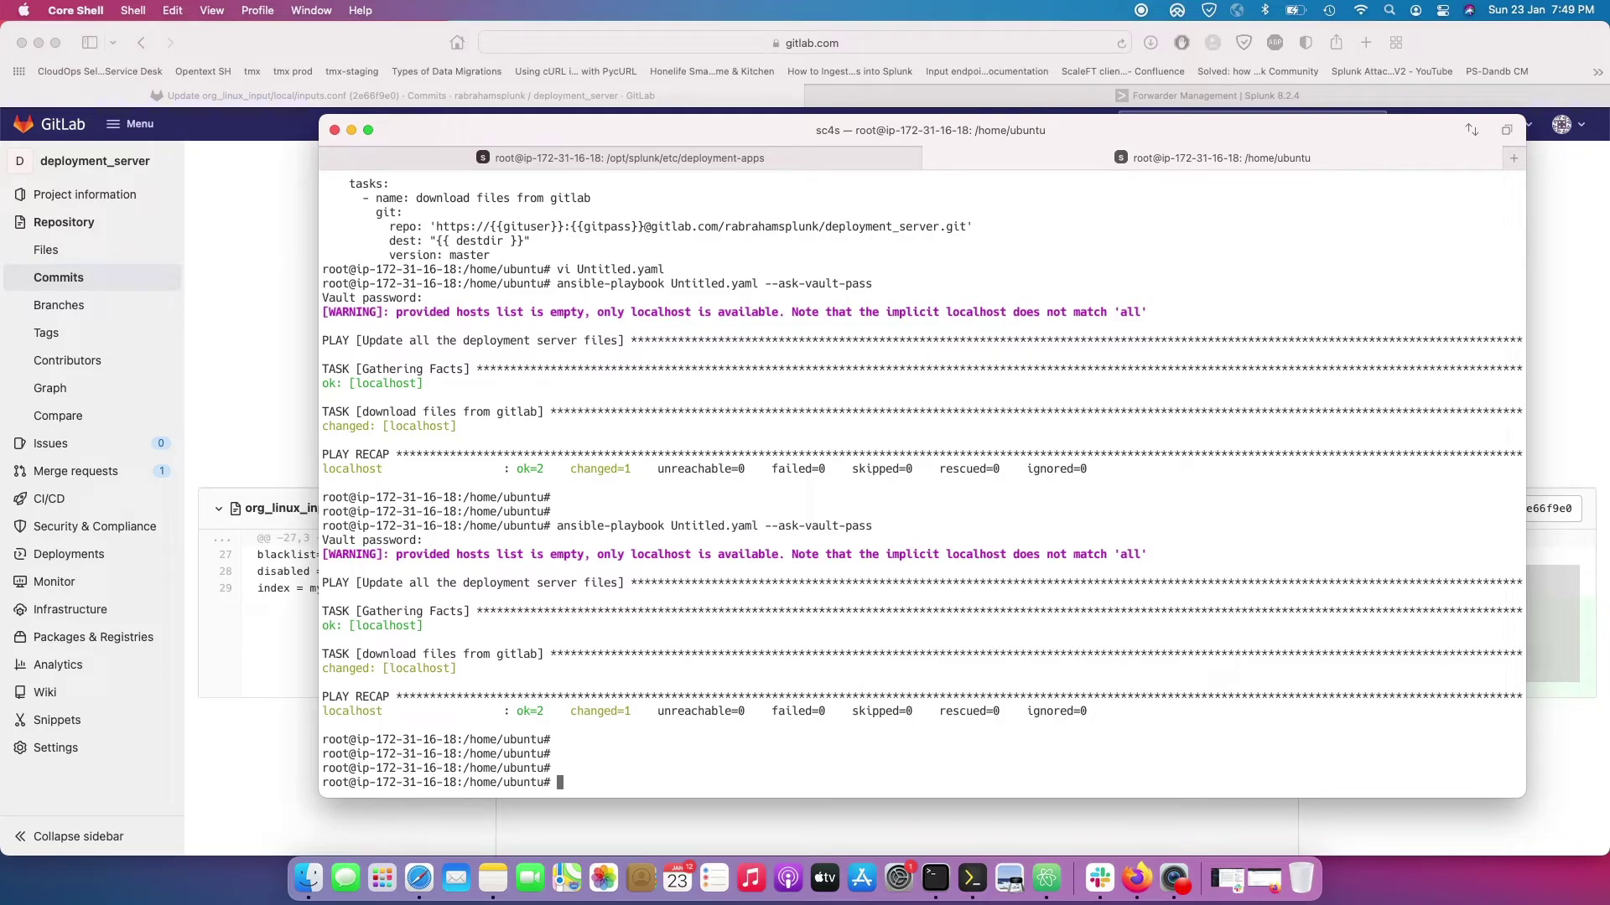
{"action": "type", "text": "clear"}
{"action": "key", "text": "Return"}
{"action": "type", "text": "ls"}
{"action": "key", "text": "Return"}
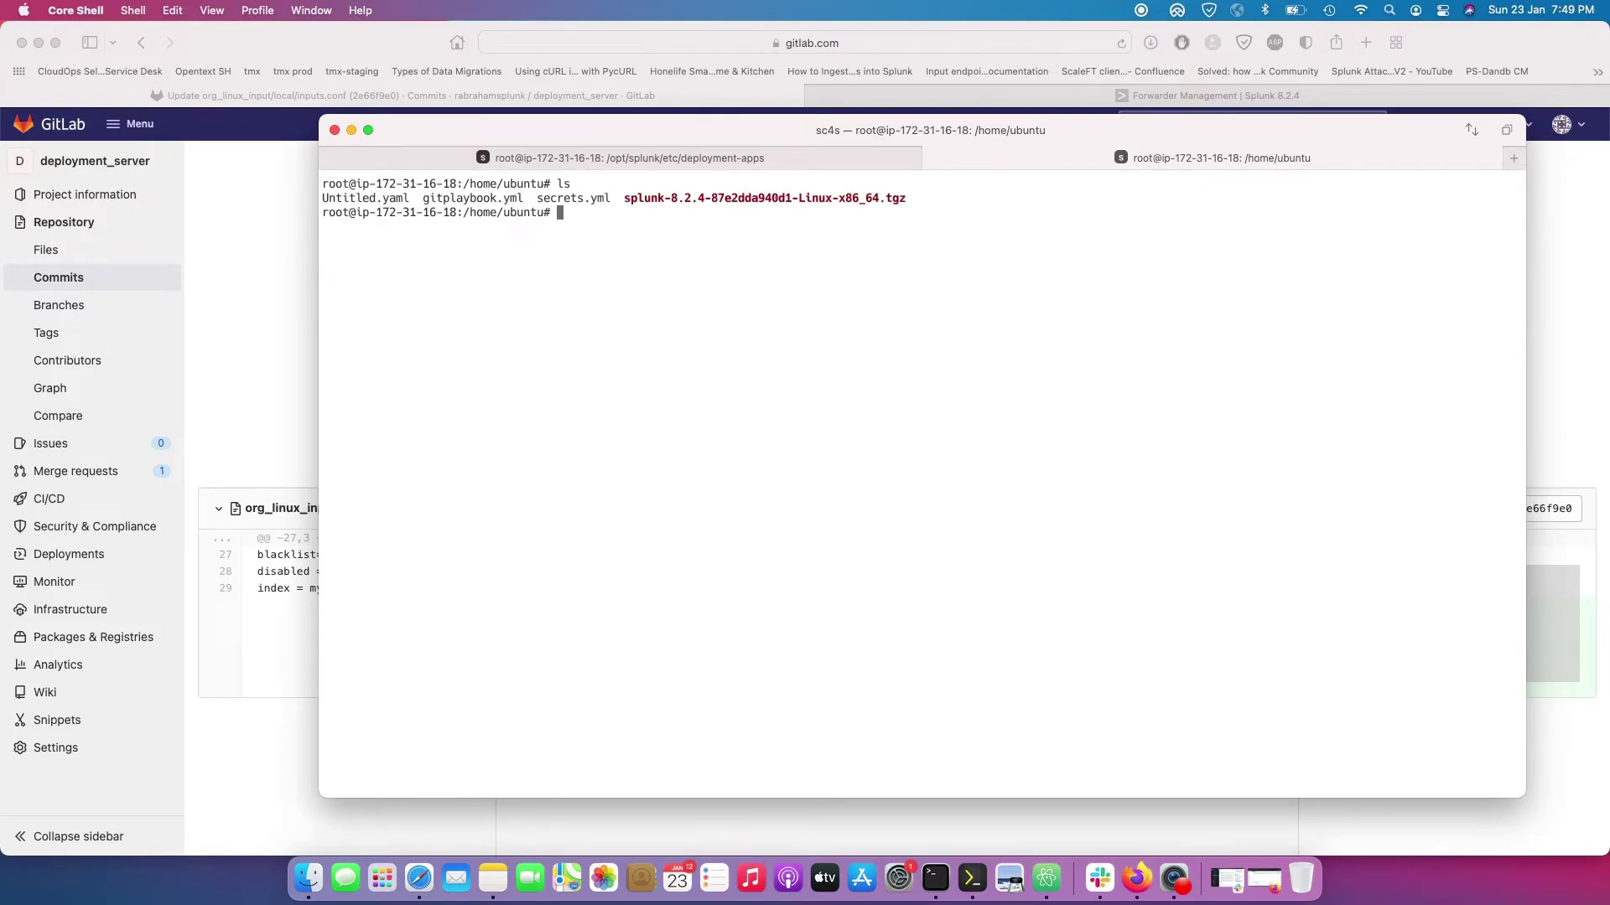
{"action": "type", "text": "cat U"}
{"action": "key", "text": "Tab"}
{"action": "key", "text": "Return"}
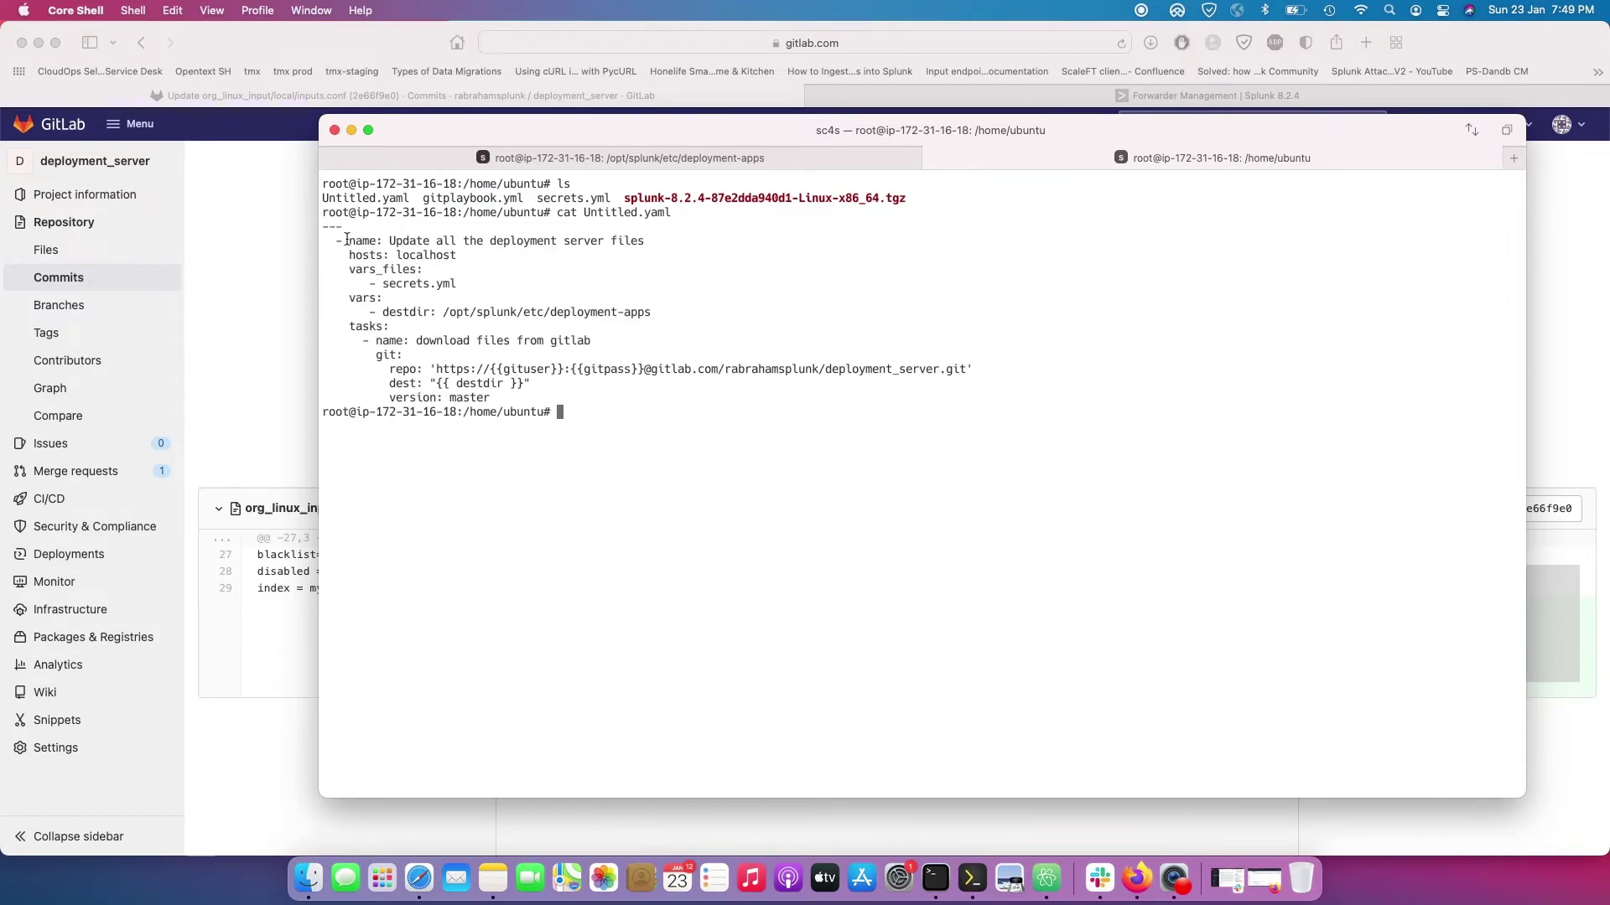
- Highlight the playbook's localhost hosts, secrets.yml vars, deployment-apps destination, gitlab task and repository URL
{"action": "double_click", "coordinate": [408, 255]}
{"action": "double_click", "coordinate": [417, 284]}
{"action": "left_click_drag", "start_coordinate": [446, 313], "coordinate": [654, 312]}
{"action": "left_click", "coordinate": [635, 312]}
{"action": "triple_click", "coordinate": [467, 345]}
{"action": "left_click", "coordinate": [592, 395]}
{"action": "double_click", "coordinate": [518, 369]}
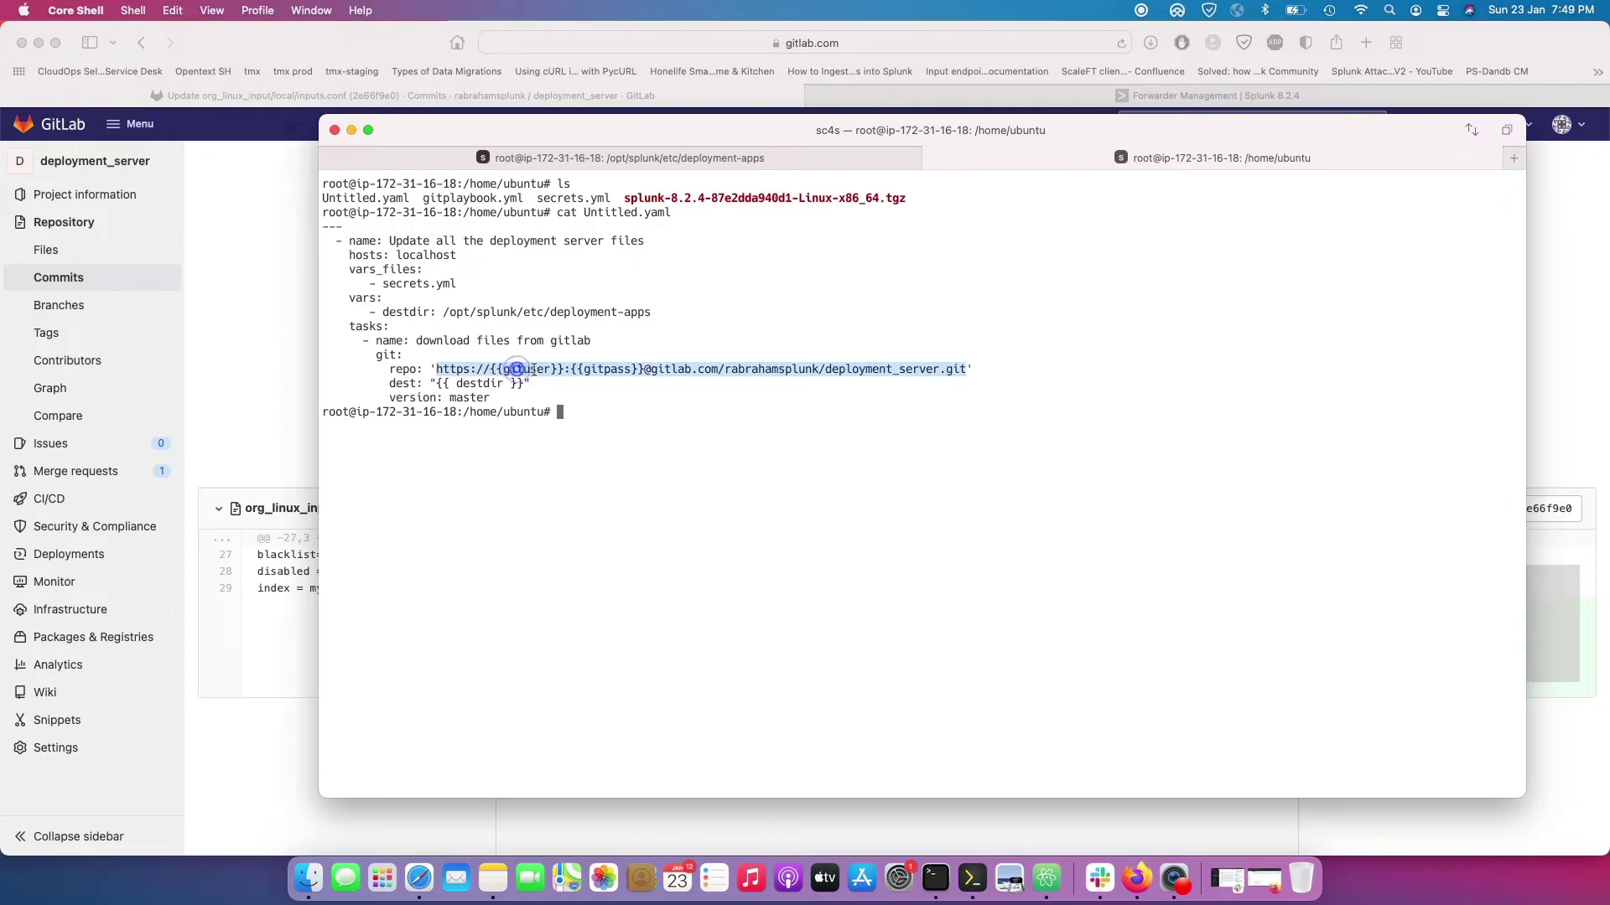
{"action": "left_click", "coordinate": [589, 368]}
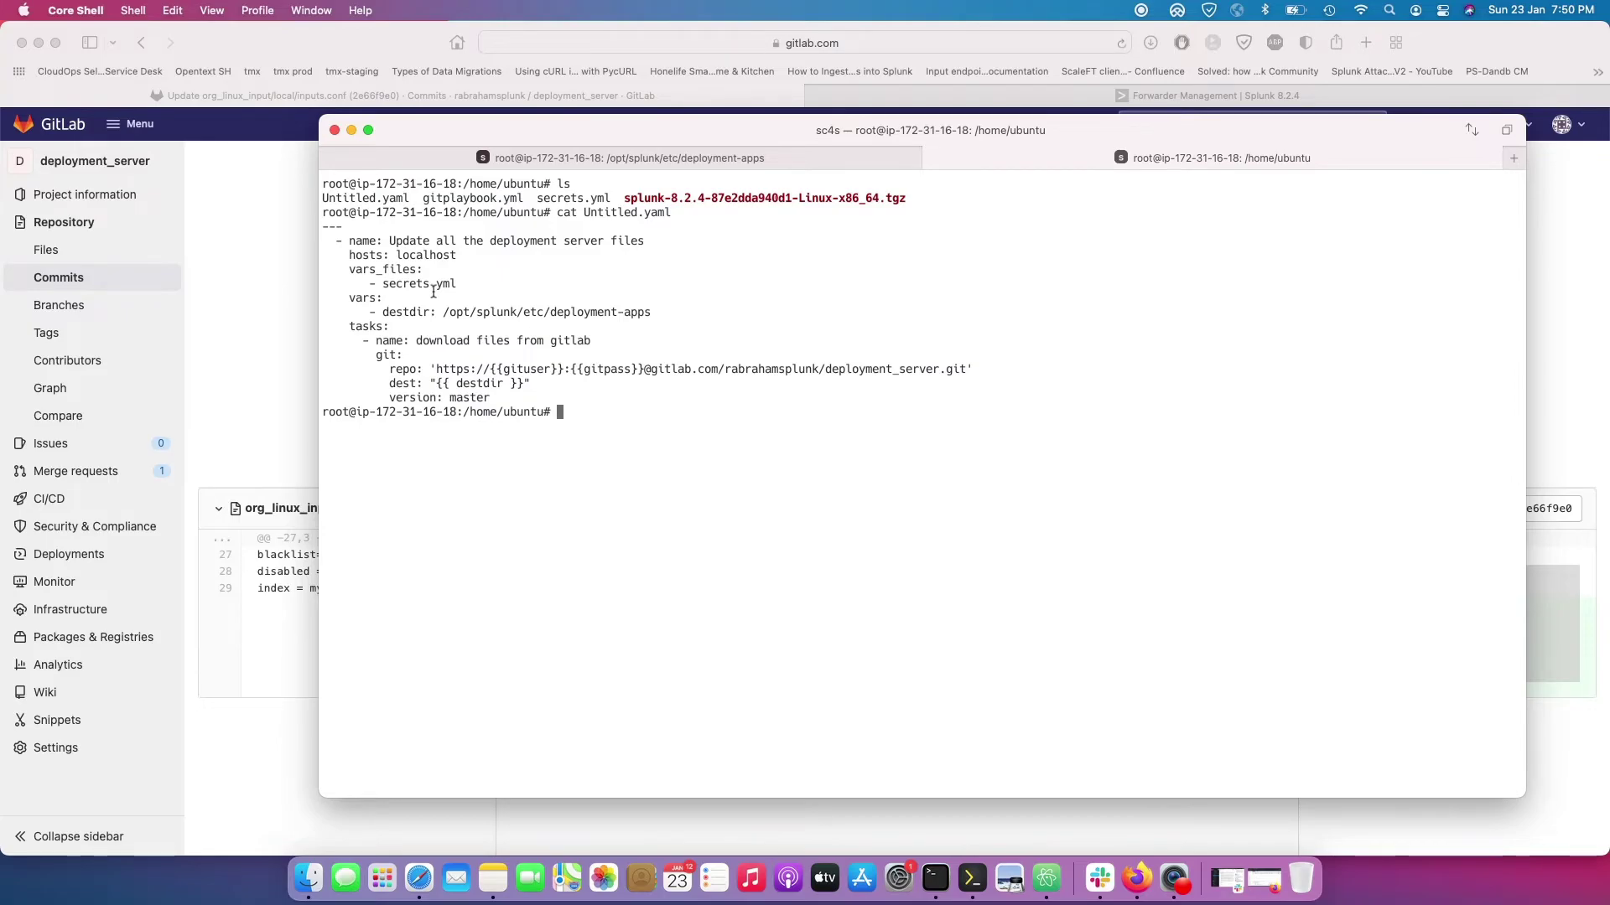
- Highlight the playbook's version: master setting
{"action": "left_click", "coordinate": [461, 397]}
{"action": "double_click", "coordinate": [462, 397]}
{"action": "double_click", "coordinate": [412, 397]}
{"action": "double_click", "coordinate": [469, 397]}
{"action": "left_click", "coordinate": [596, 400]}
- Recall the earlier ansible-playbook Untitled.yaml --ask-vault-pass command
{"action": "type", "text": "ansible"}
{"action": "key", "text": "BackSpace"}
{"action": "key", "text": "BackSpace"}
{"action": "key", "text": "BackSpace"}
{"action": "key", "text": "BackSpace"}
{"action": "key", "text": "BackSpace"}
{"action": "key", "text": "BackSpace"}
{"action": "key", "text": "BackSpace"}
{"action": "type", "text": "vi Unt"}
{"action": "key", "text": "Tab"}
{"action": "key", "text": "Up"}
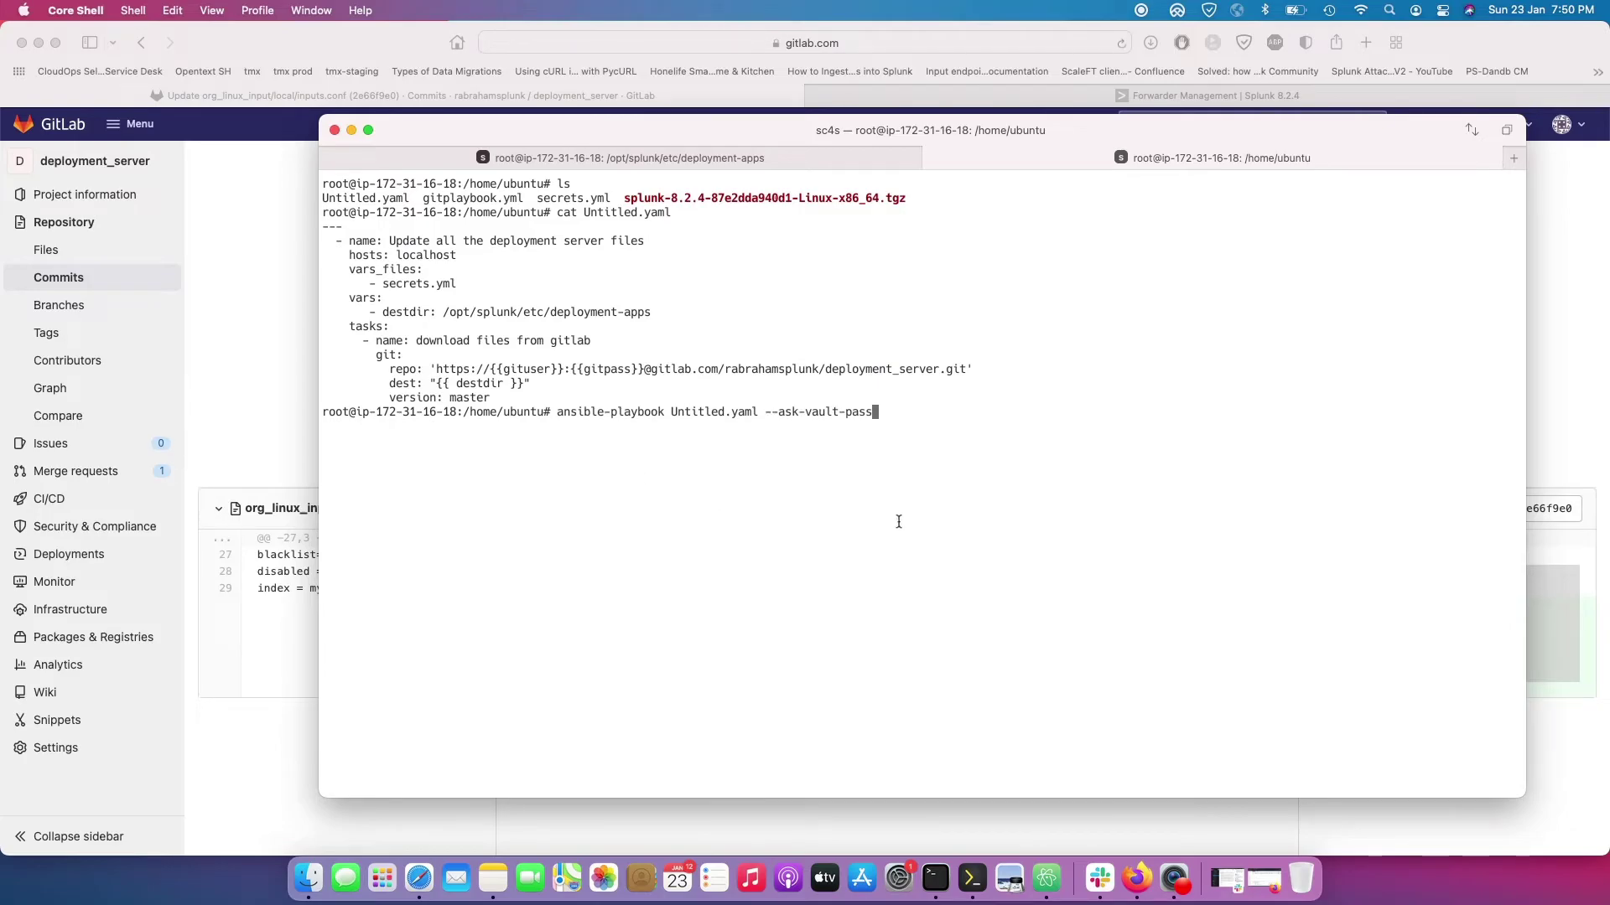
{"action": "left_click_drag", "start_coordinate": [672, 411], "coordinate": [737, 414]}
{"action": "left_click", "coordinate": [903, 415]}
- Run the playbook with the vault password, finishing ok=2, changed=1, failed=0, then clear the screen
{"action": "key", "text": "Return"}
{"action": "key", "text": "Return"}
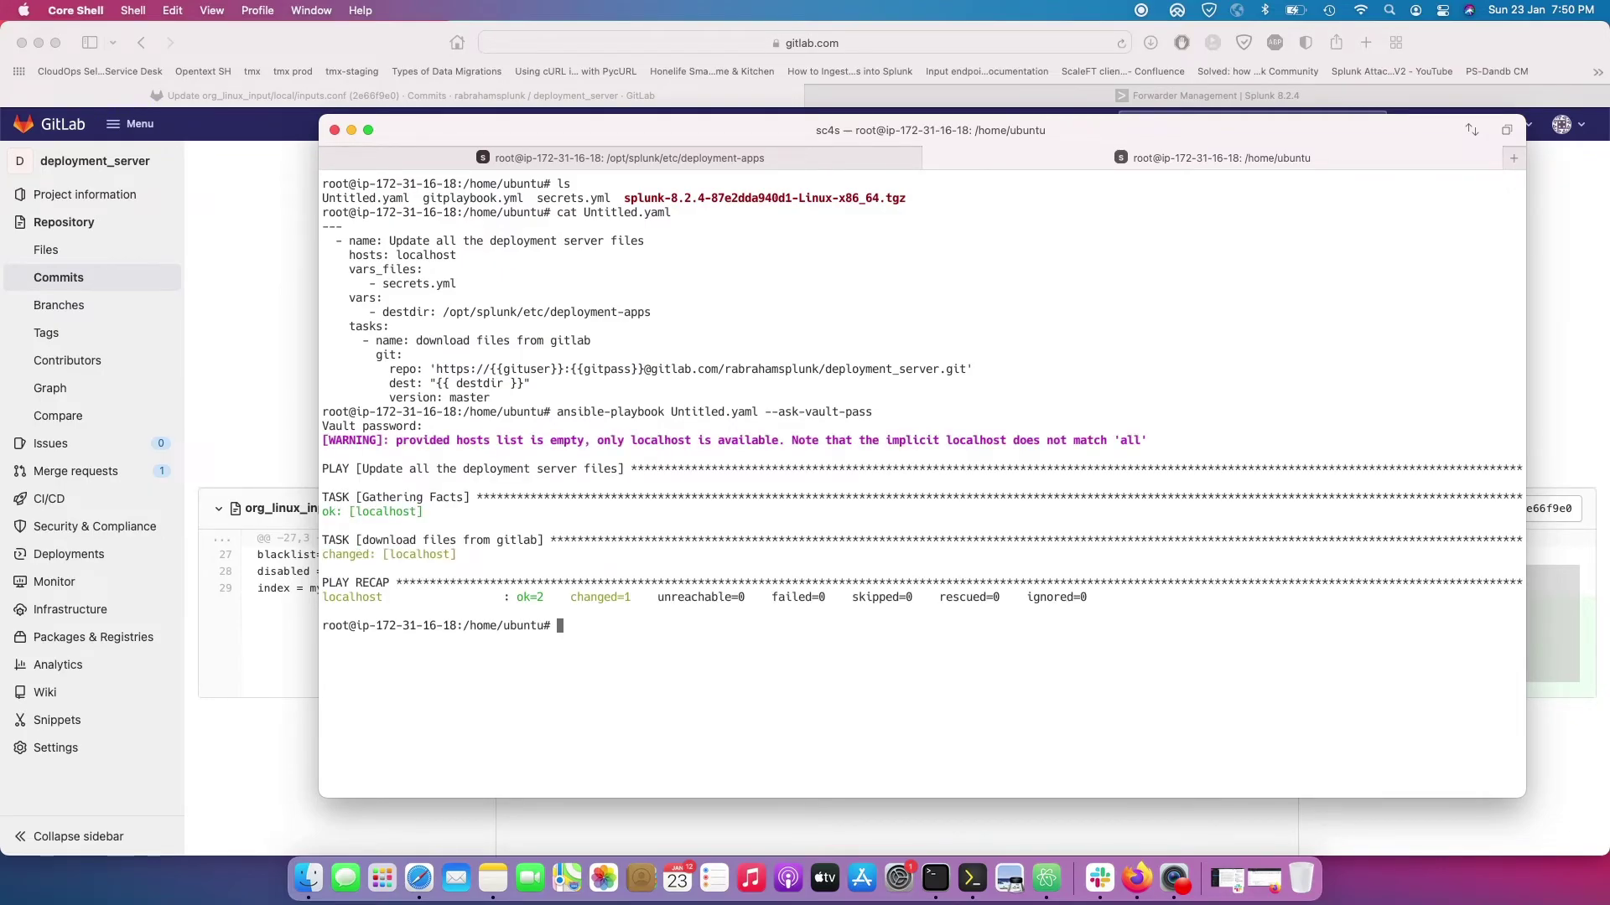
{"action": "key", "text": "Return"}
{"action": "key", "text": "Return"}
{"action": "key", "text": "Return"}
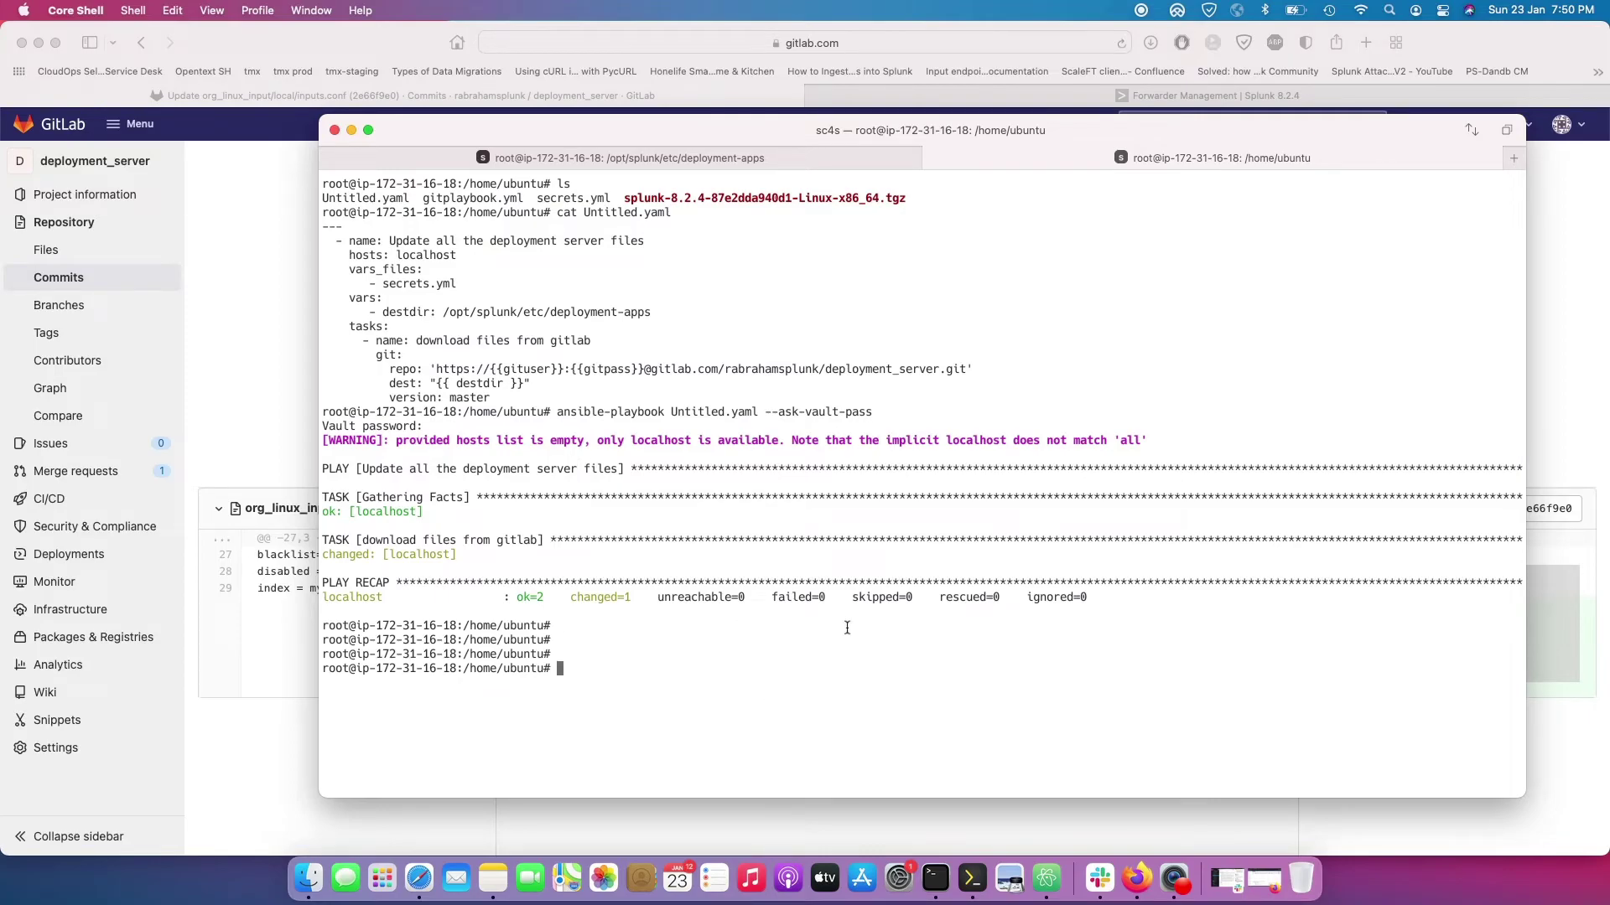
{"action": "type", "text": "clear"}
{"action": "key", "text": "Return"}
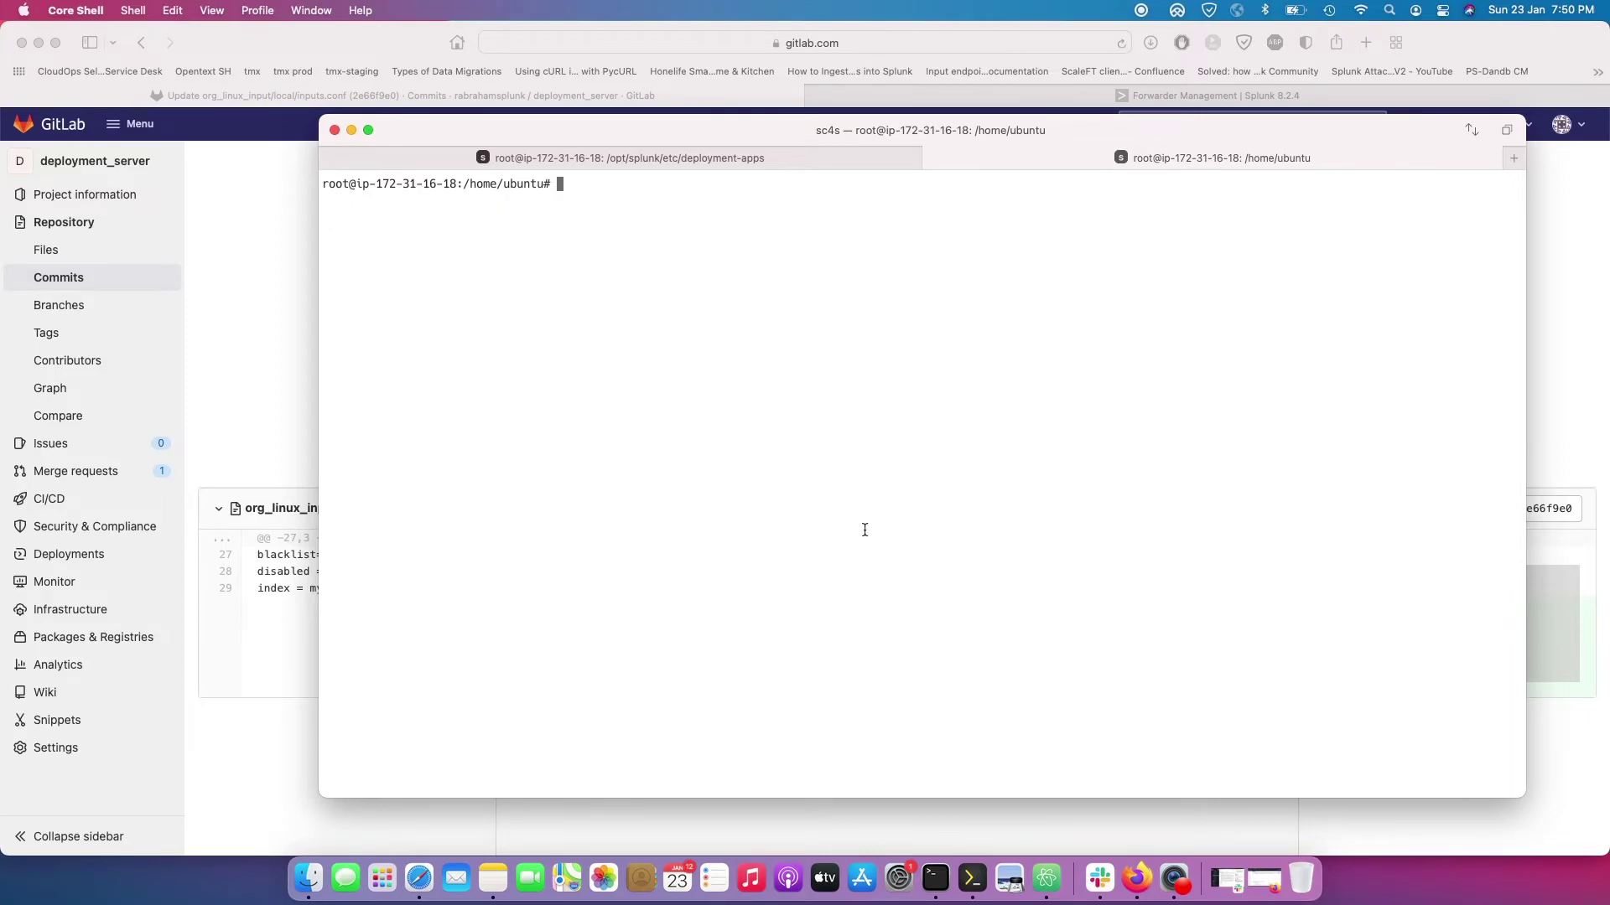
- Print org_linux_input/local/inputs.conf on the deployment server, highlight the new ansible stanza, then return to GitLab
{"action": "left_click", "coordinate": [574, 161]}
{"action": "type", "text": "clear"}
{"action": "key", "text": "Up"}
{"action": "key", "text": "Up"}
{"action": "key", "text": "Return"}
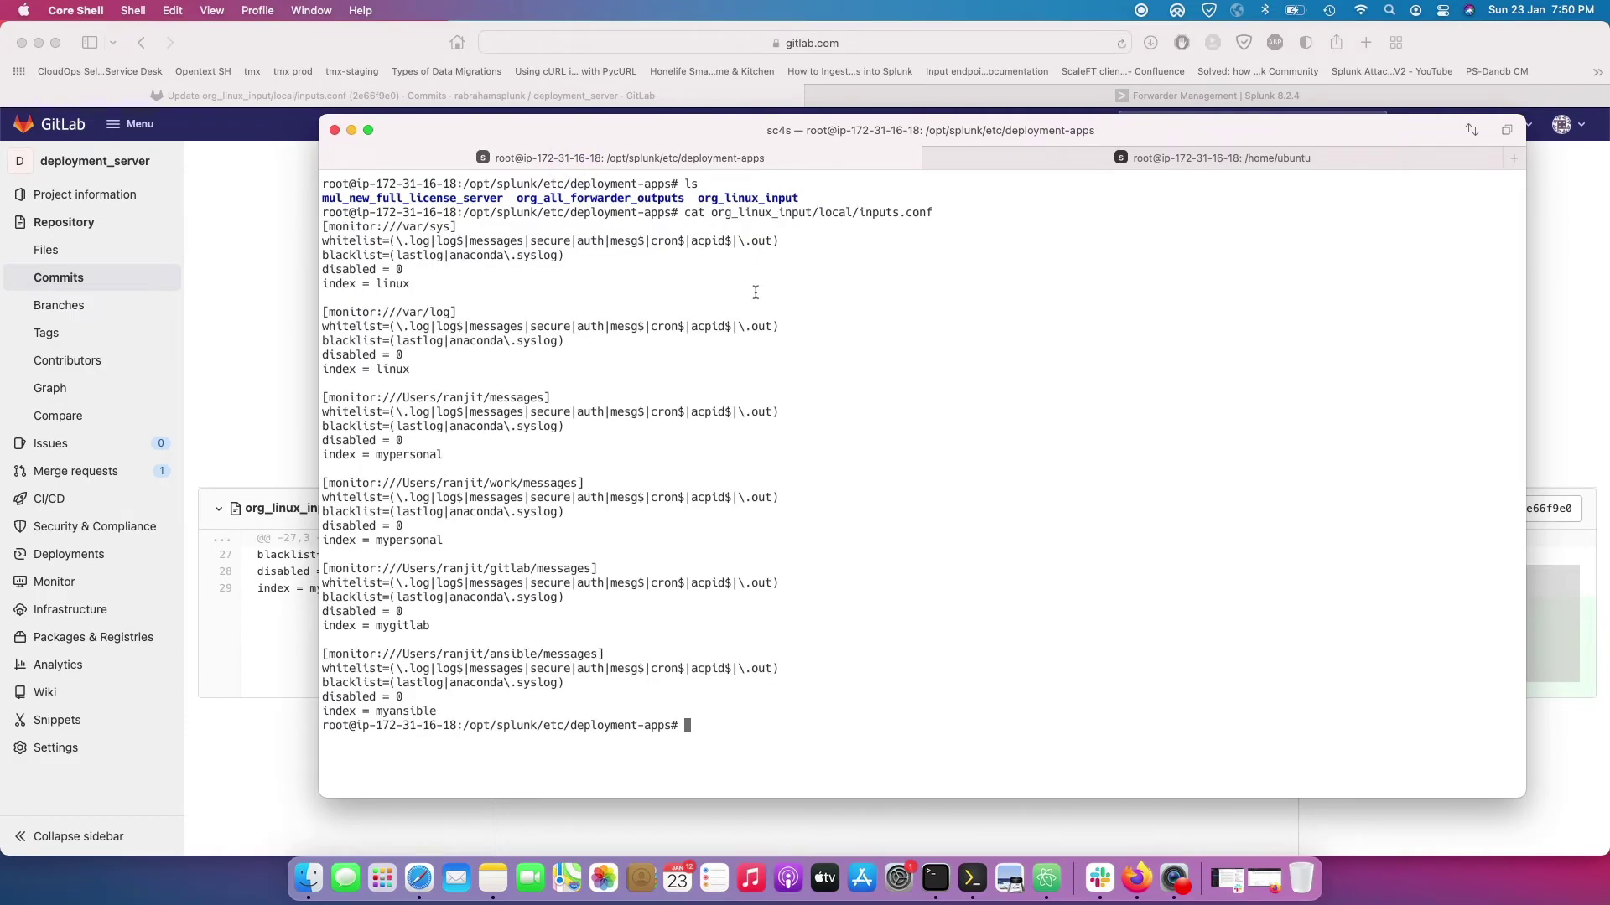
{"action": "left_click_drag", "start_coordinate": [453, 713], "coordinate": [324, 653]}
{"action": "left_click", "coordinate": [245, 426]}
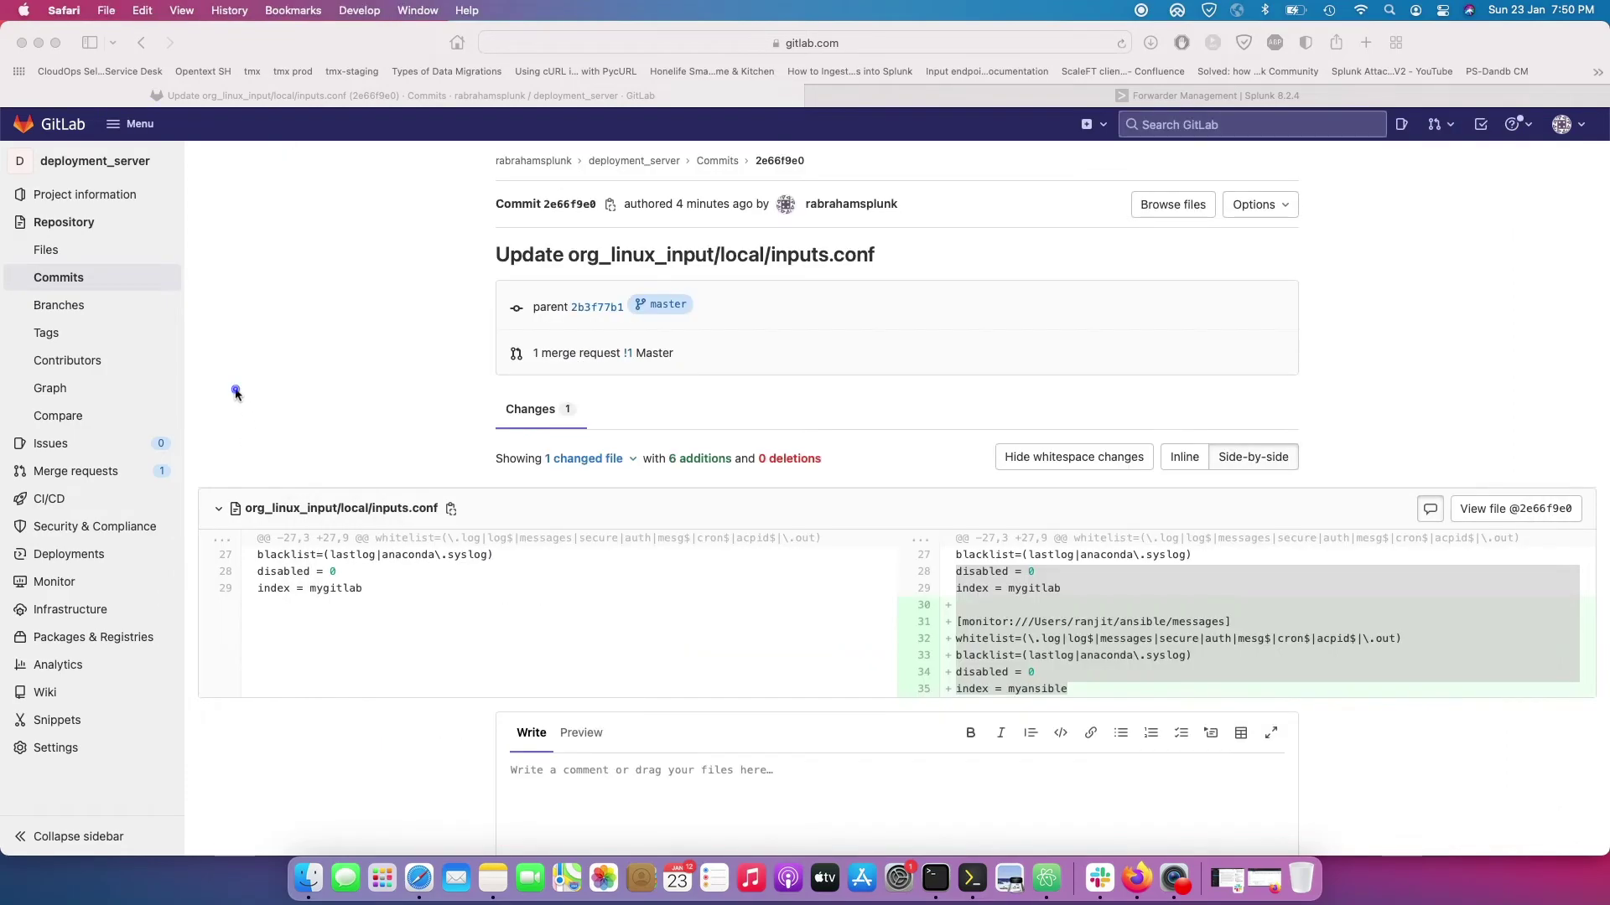
- Open Repository > Commits to list the main branch history of deployment_server
{"action": "left_click", "coordinate": [77, 277]}
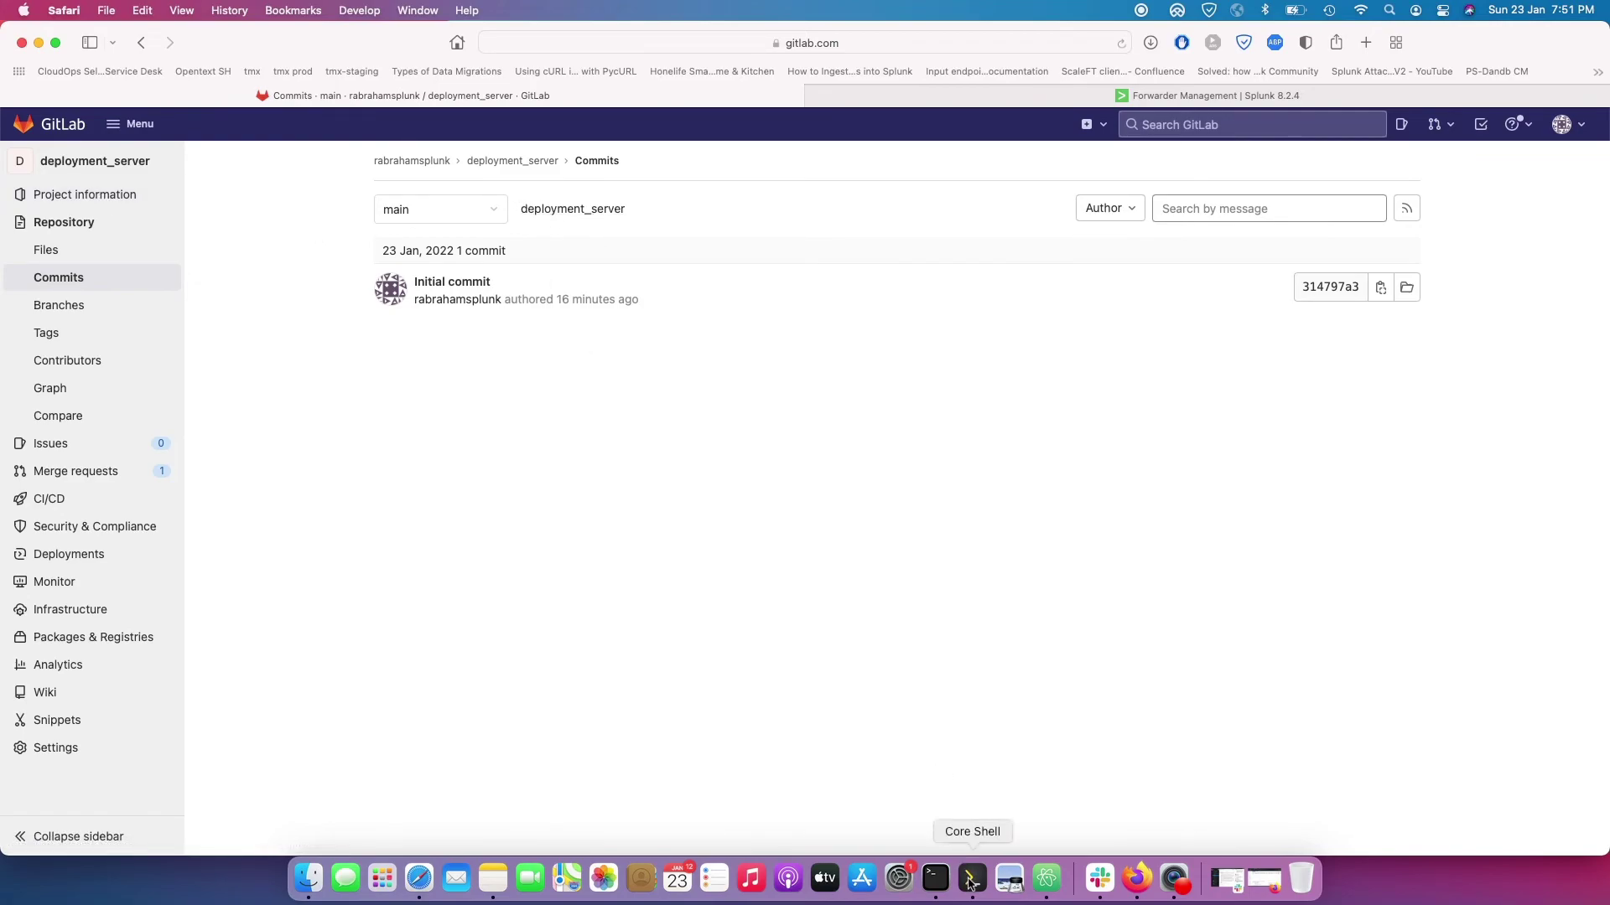
{"action": "mouse_move", "coordinate": [83, 195]}
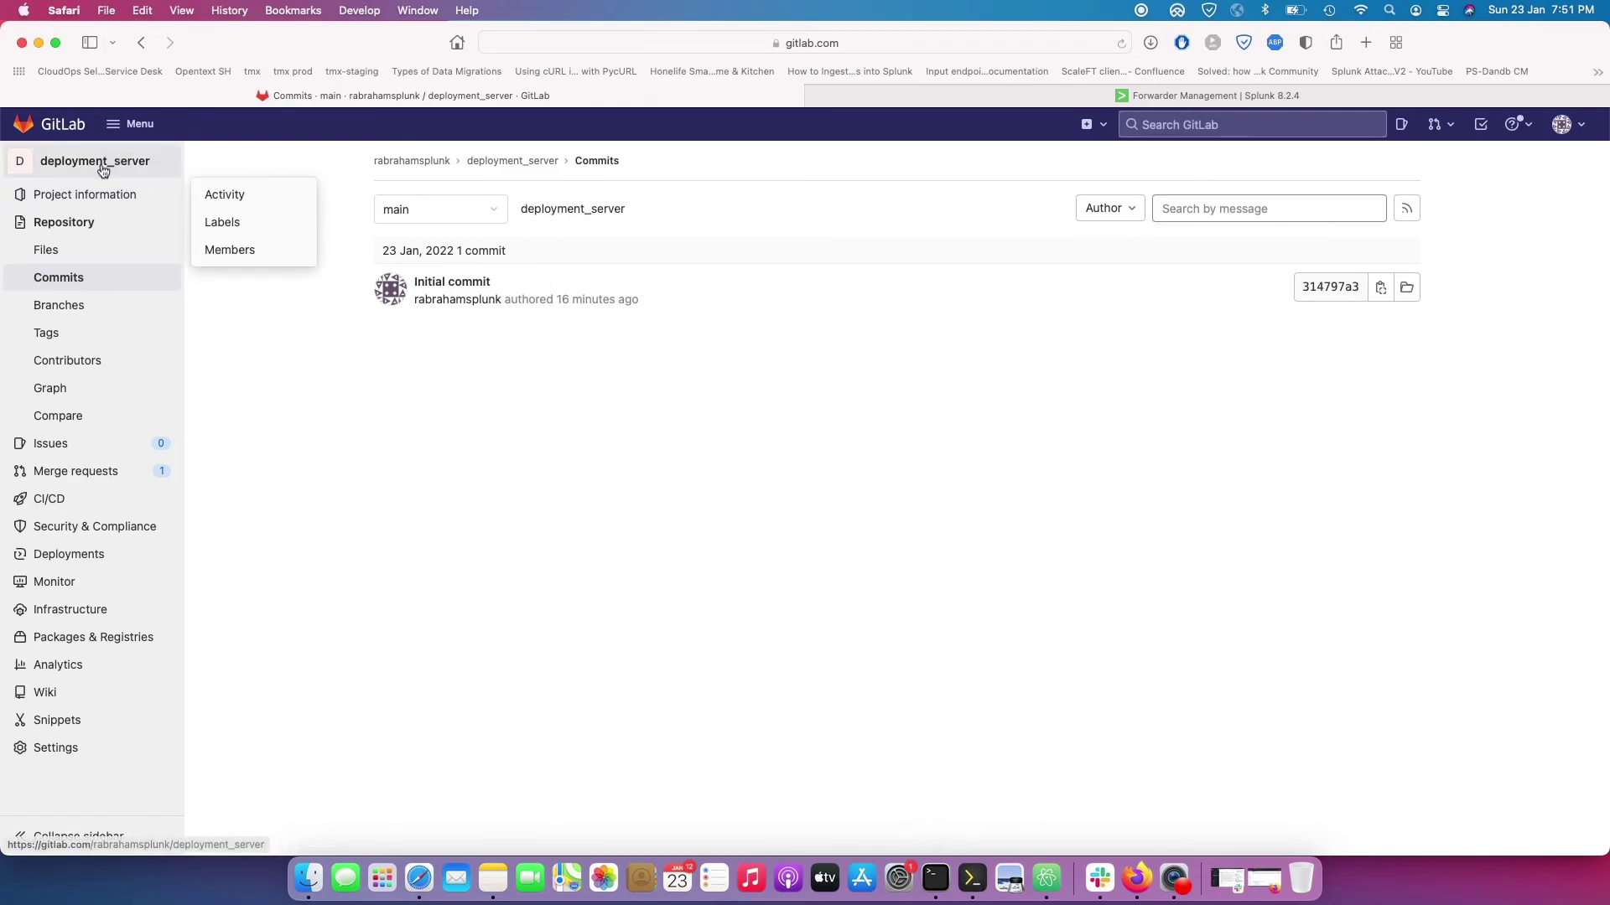
{"action": "left_click", "coordinate": [973, 878]}
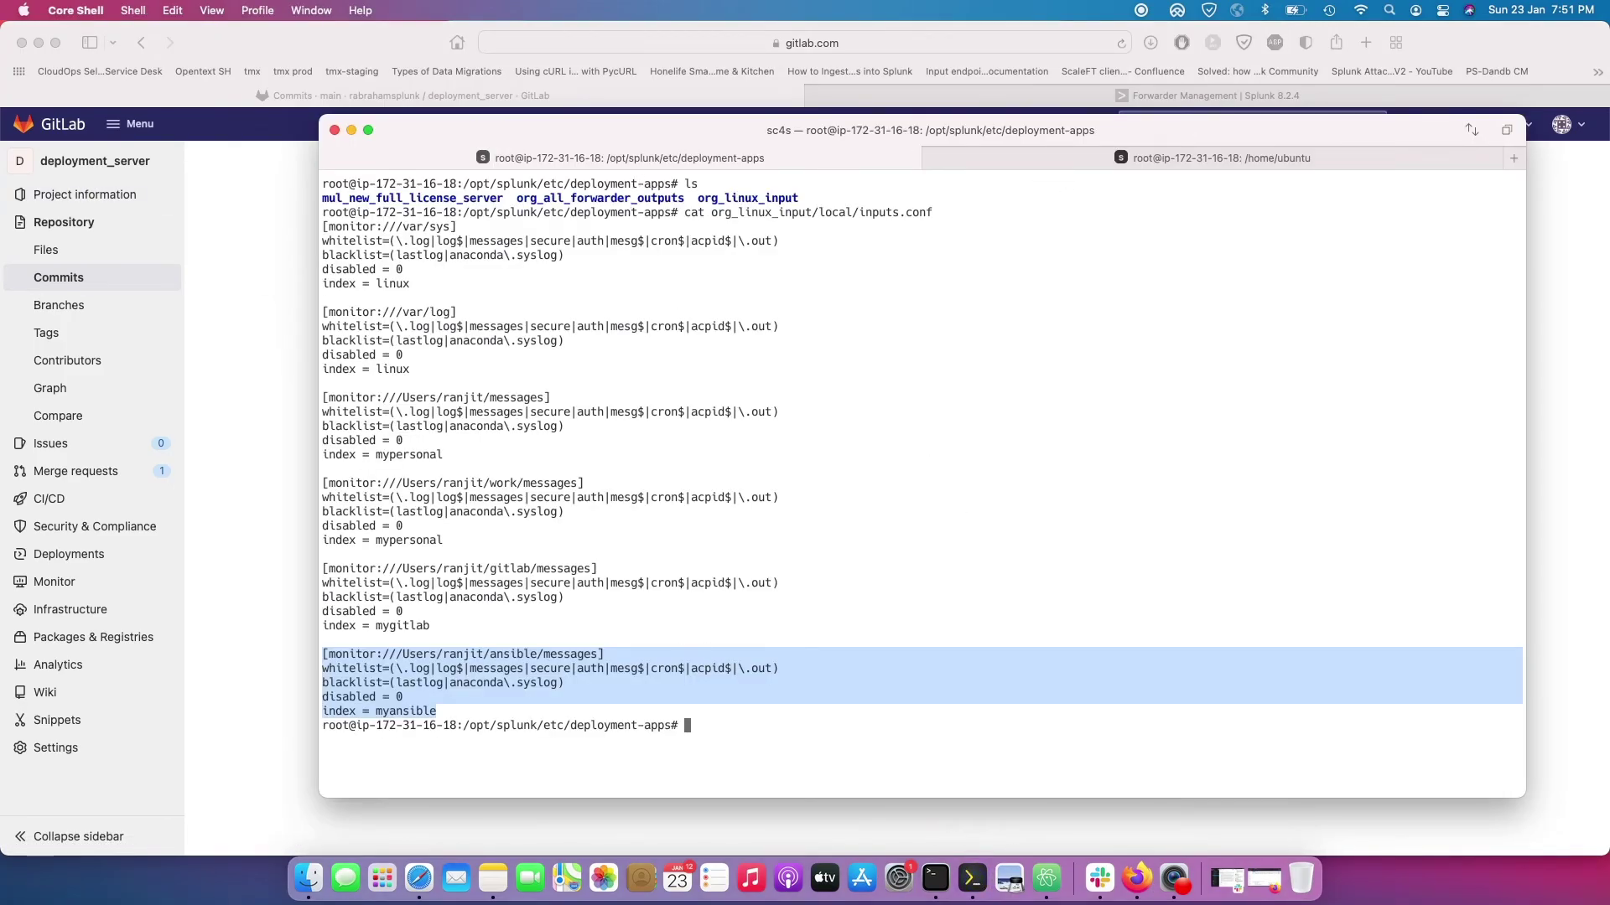
{"action": "left_click", "coordinate": [238, 349]}
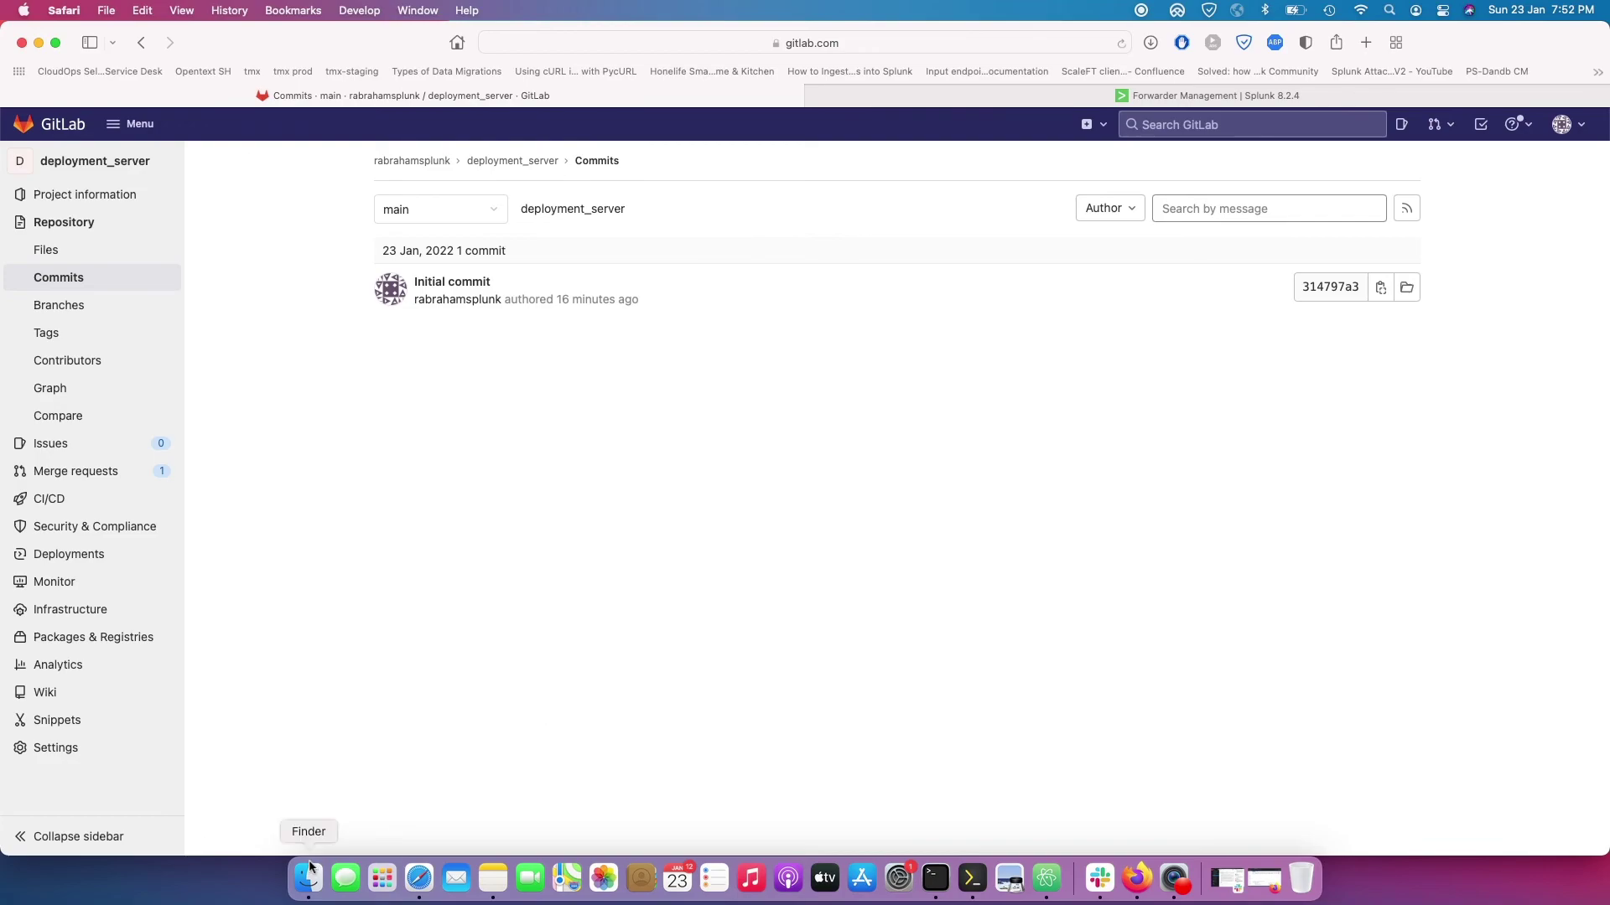
{"action": "mouse_move", "coordinate": [87, 507]}
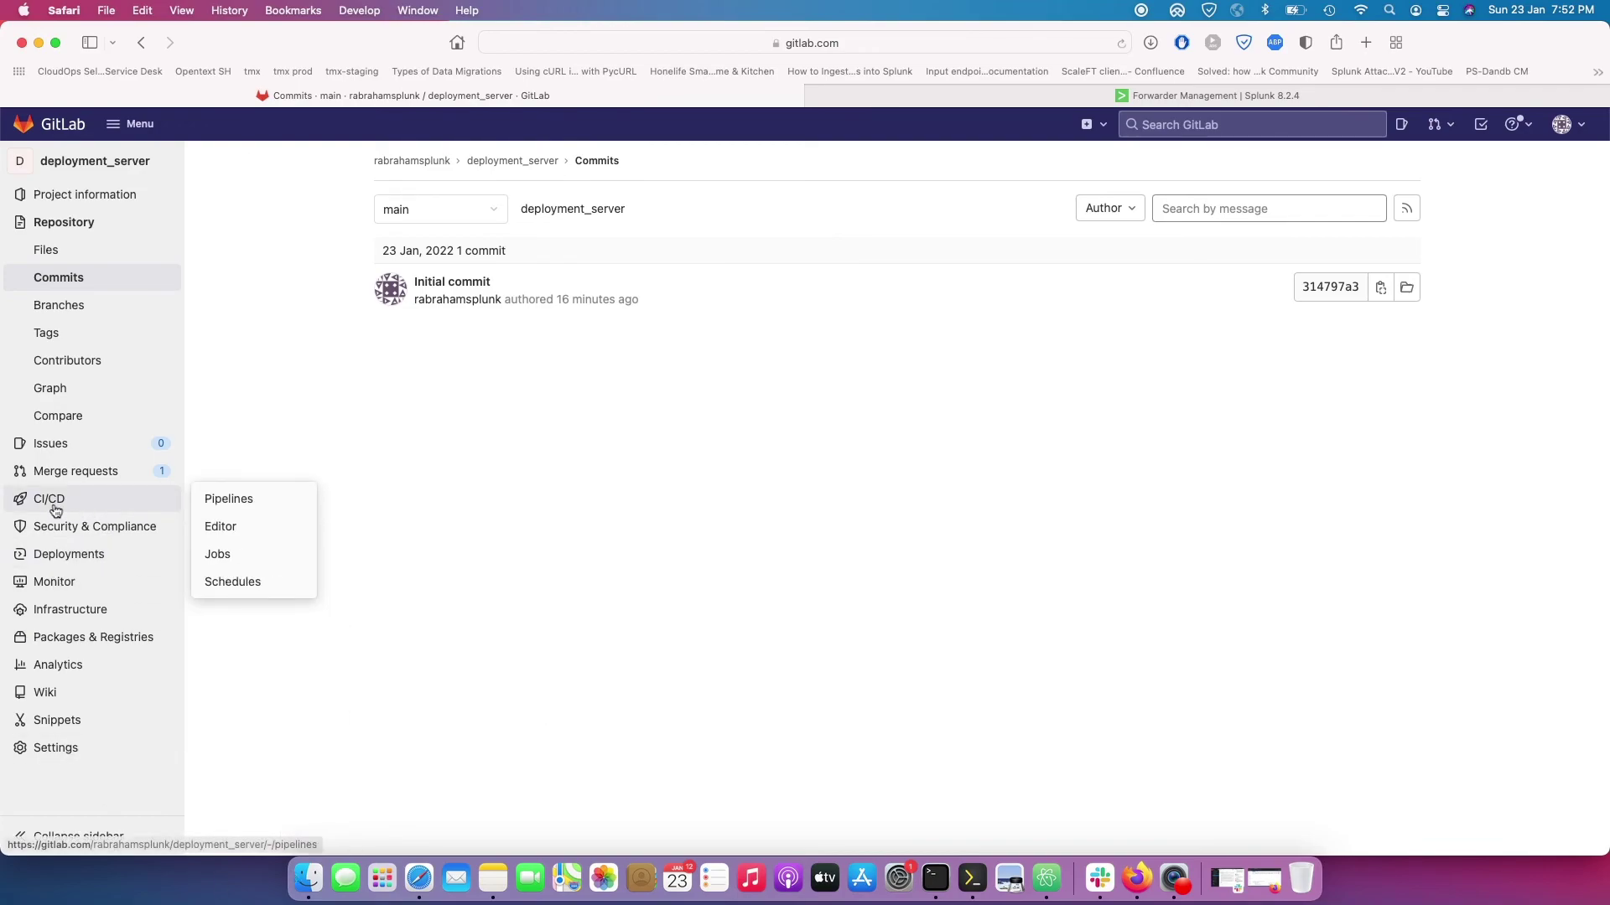